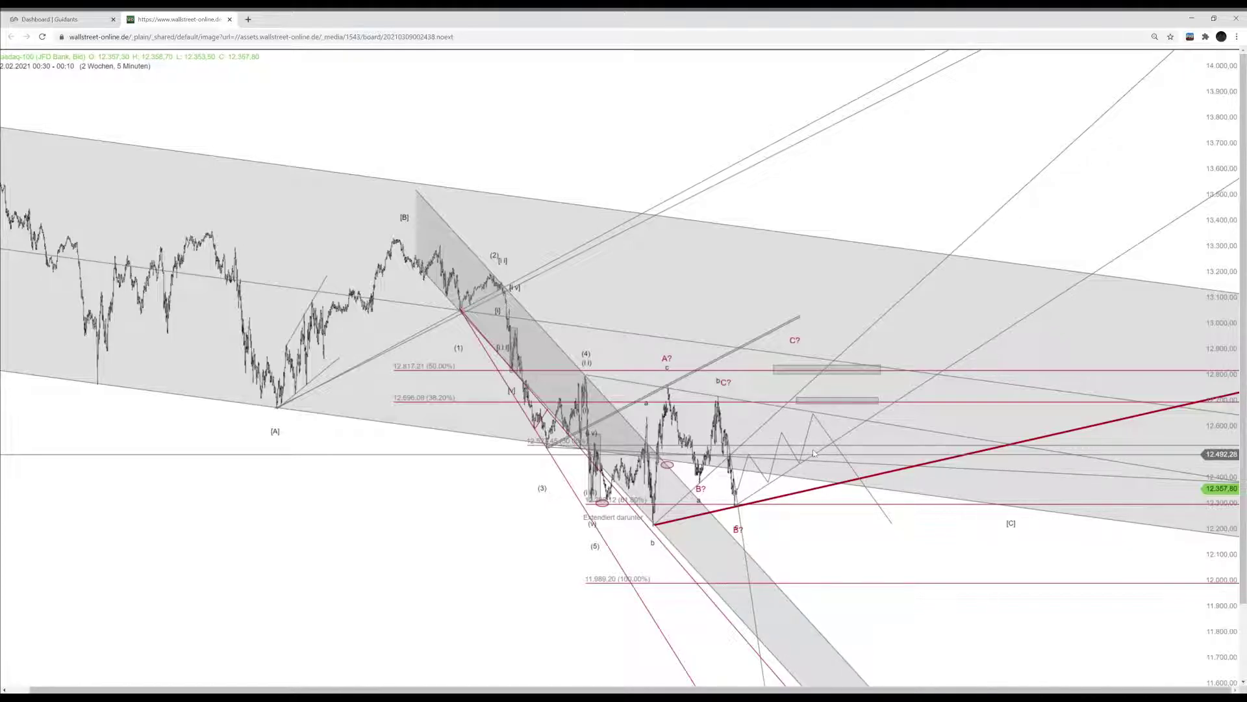
left_click(82, 19)
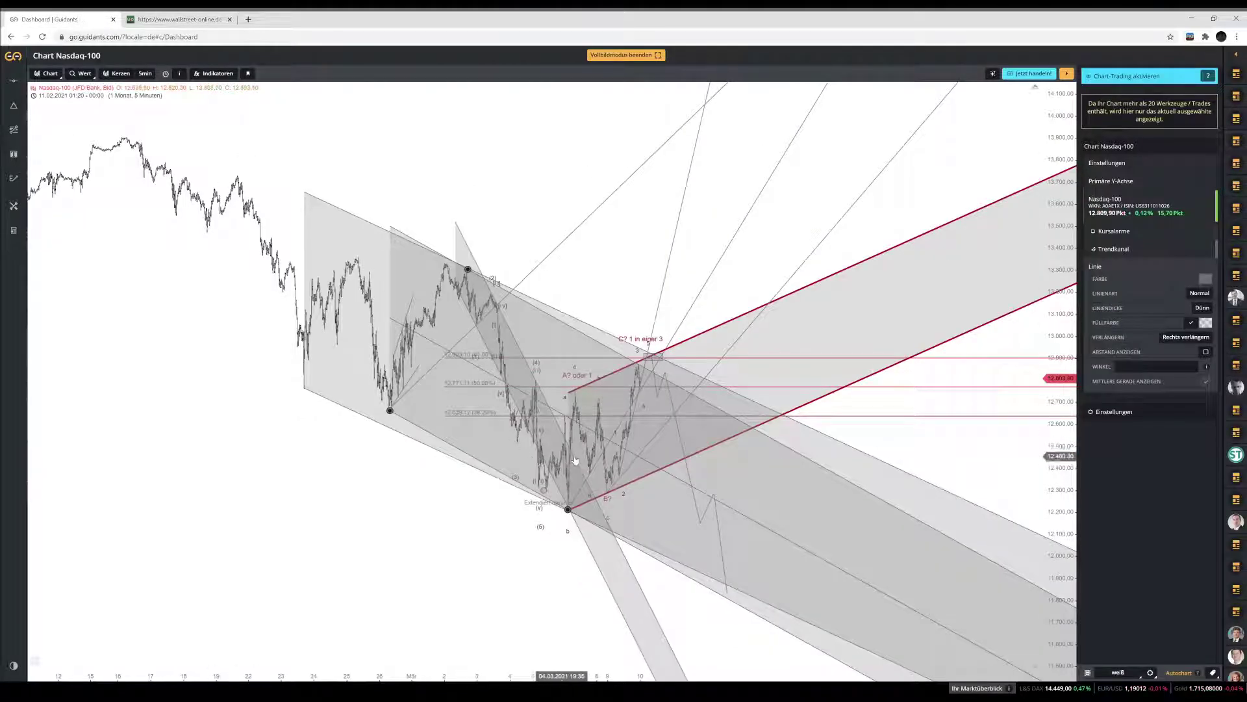
left_click_drag(857, 568, 645, 568)
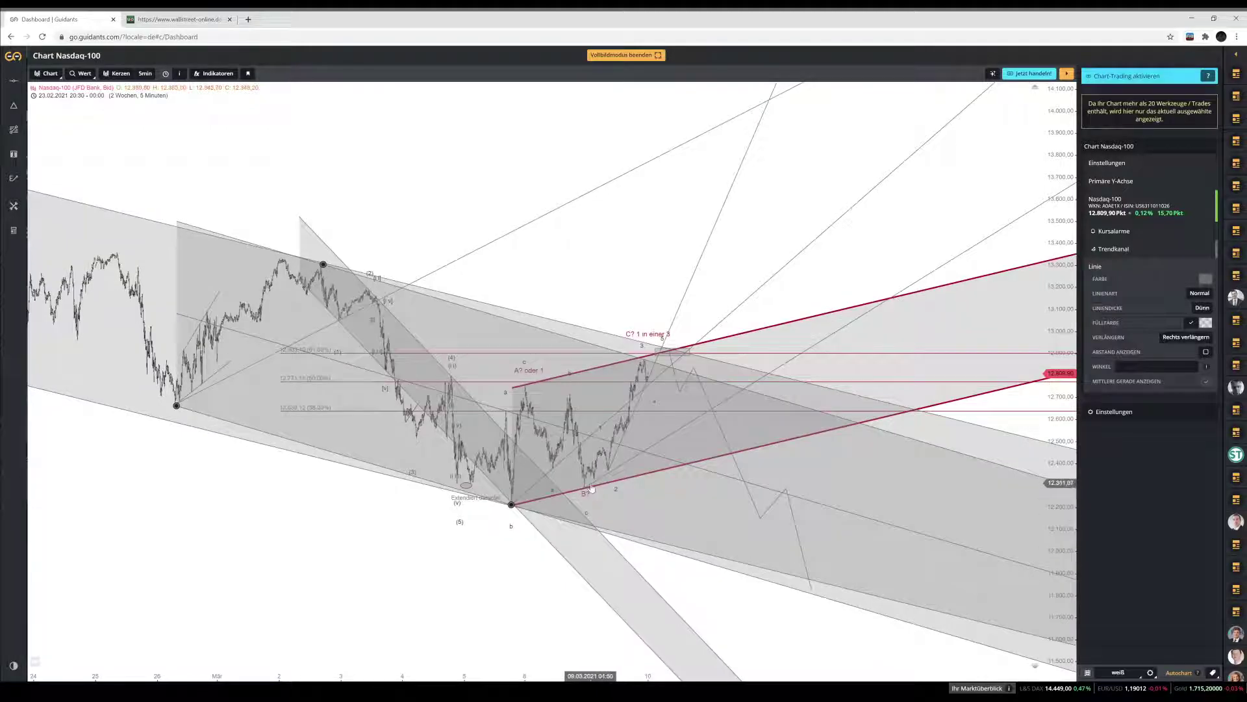
scroll(753, 552, "up", 2)
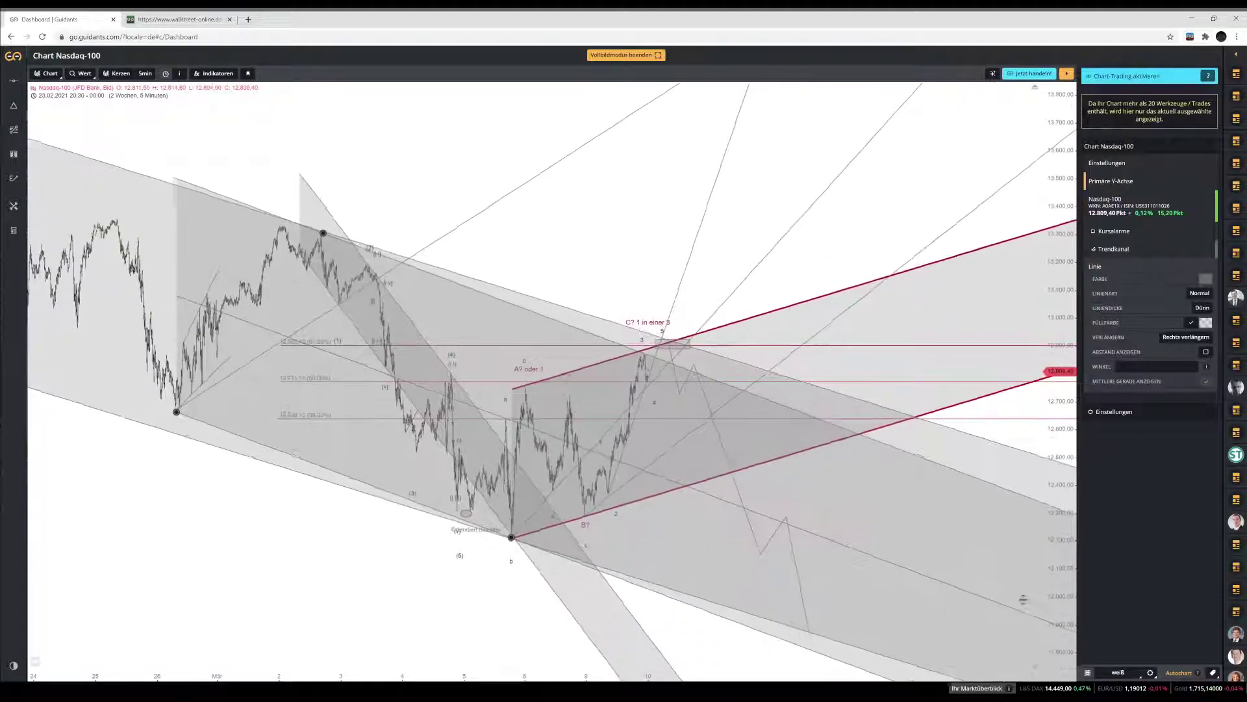
scroll(738, 549, "up", 1)
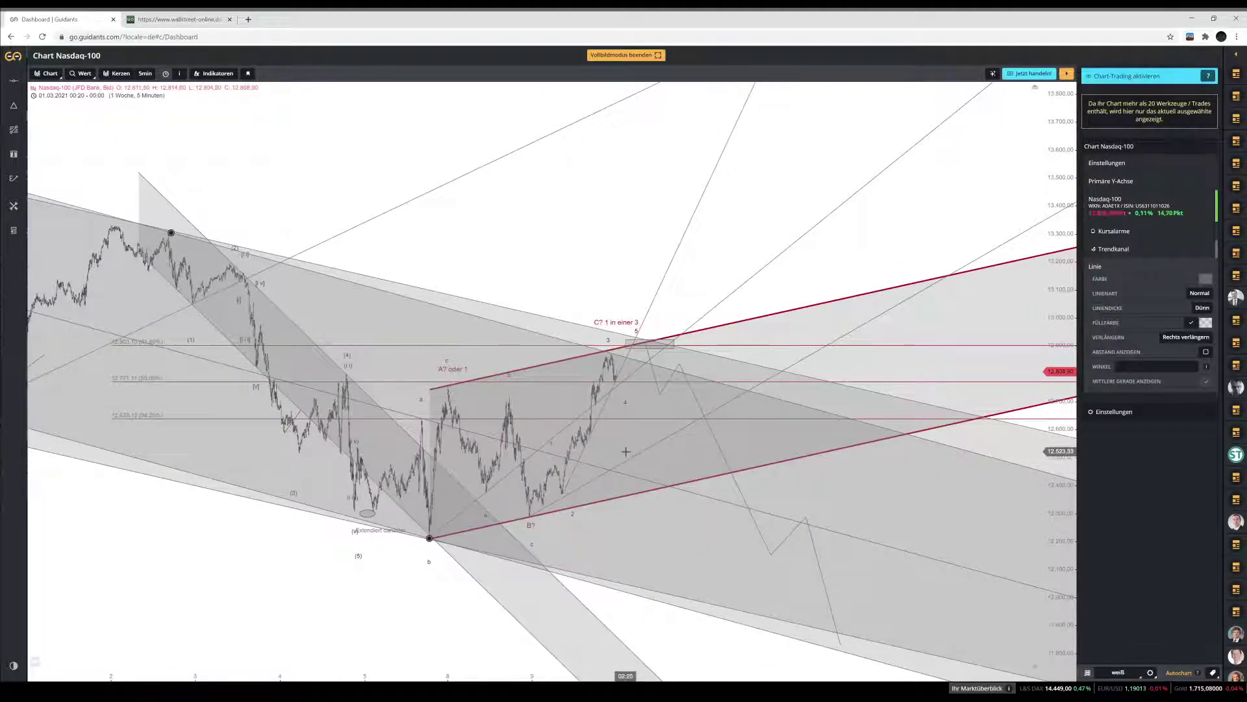
scroll(597, 483, "down", 1)
scroll(622, 467, "down", 1)
scroll(622, 468, "up", 1)
scroll(624, 488, "up", 1)
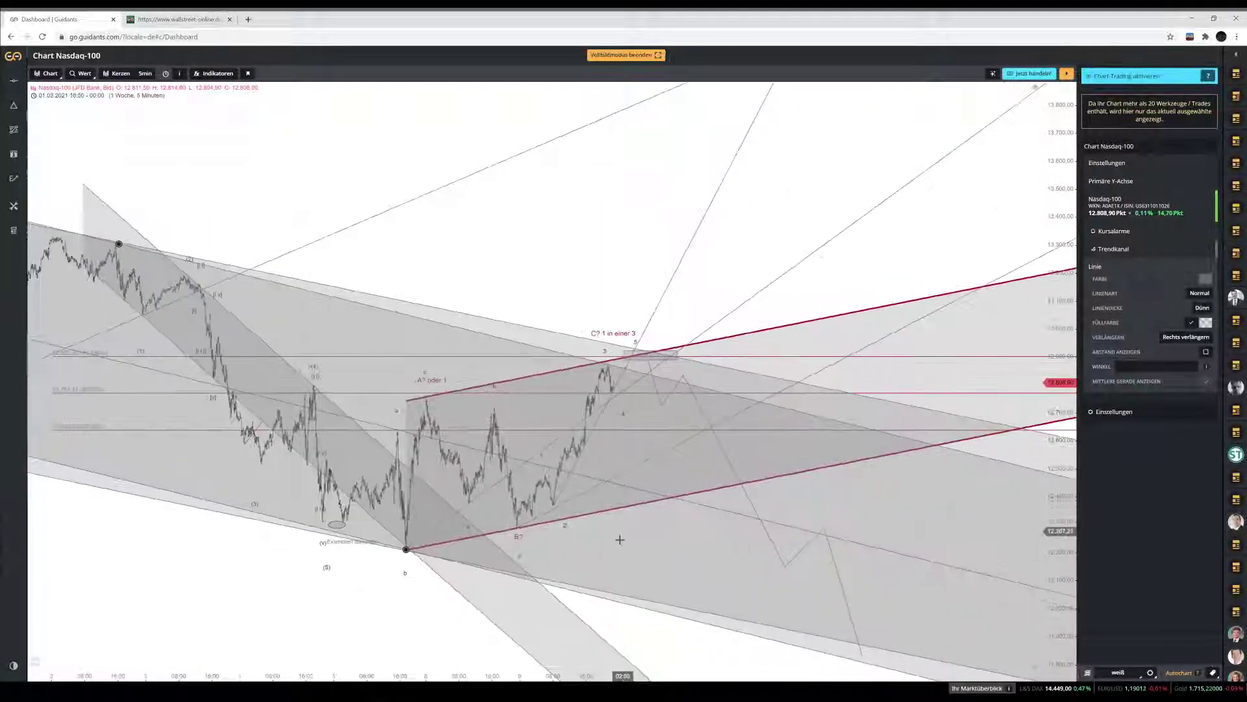
scroll(629, 520, "up", 1)
left_click_drag(1068, 471, 724, 560)
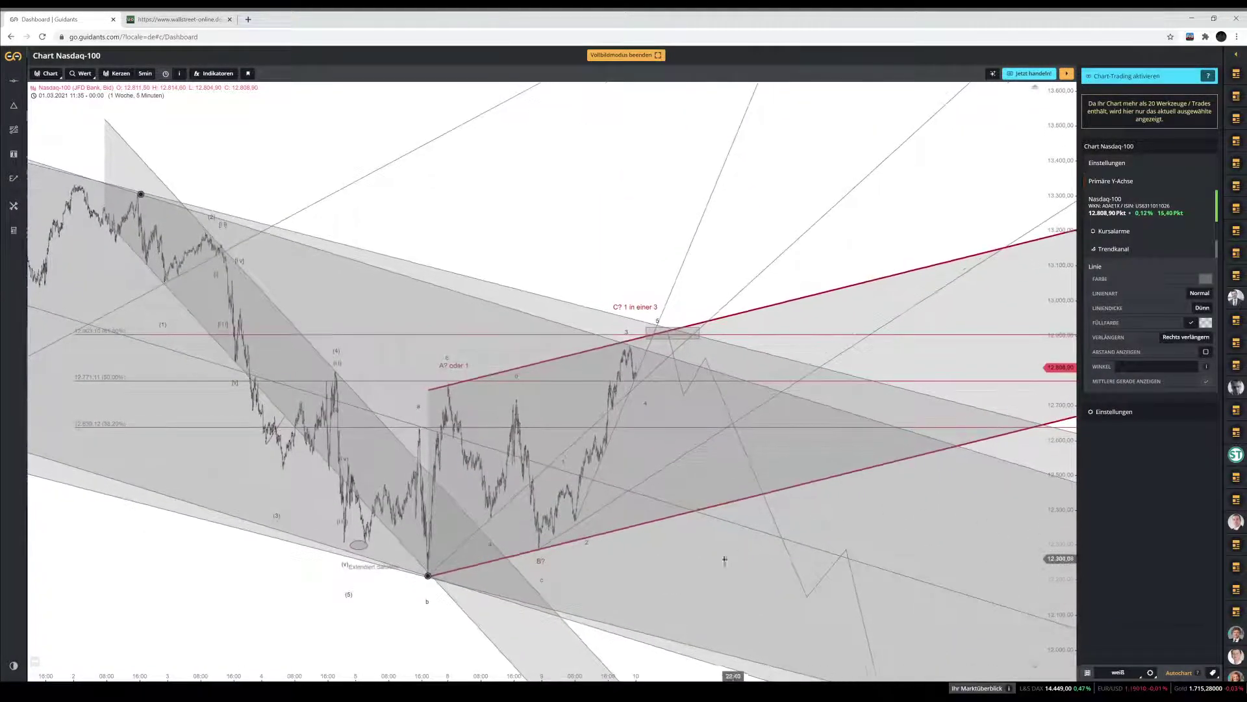
scroll(686, 305, "down", 2)
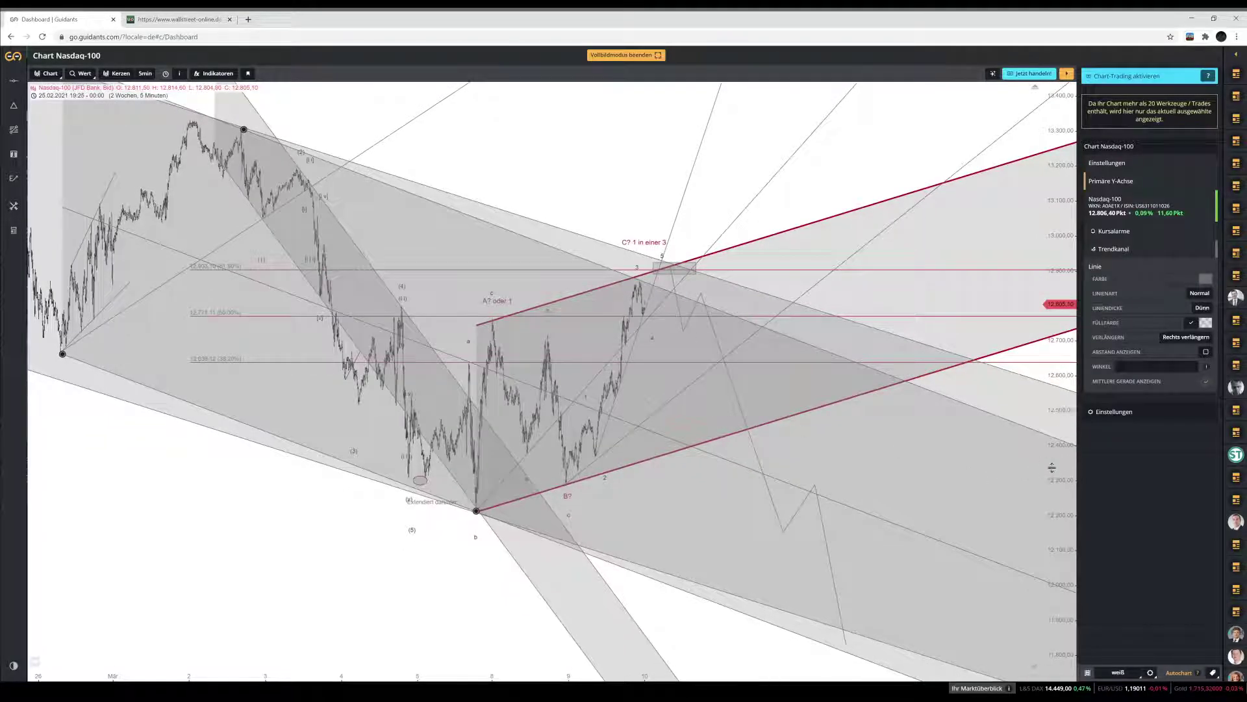
scroll(576, 518, "up", 2)
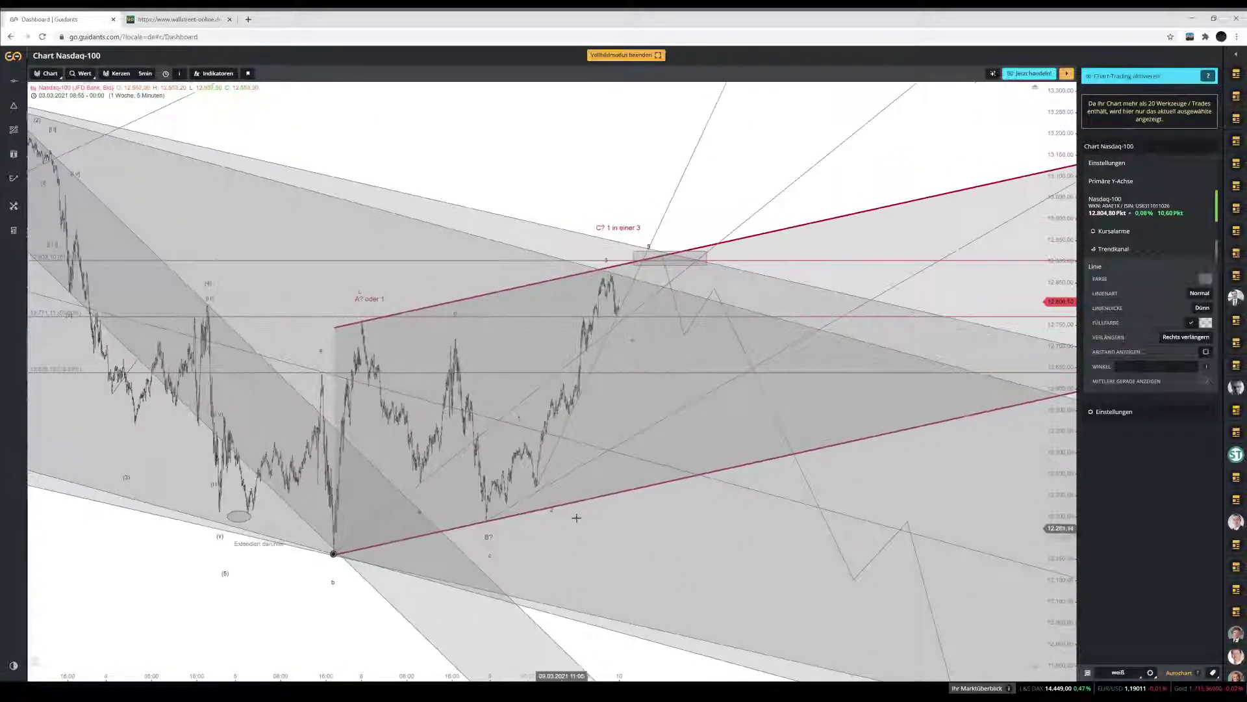
left_click(577, 503)
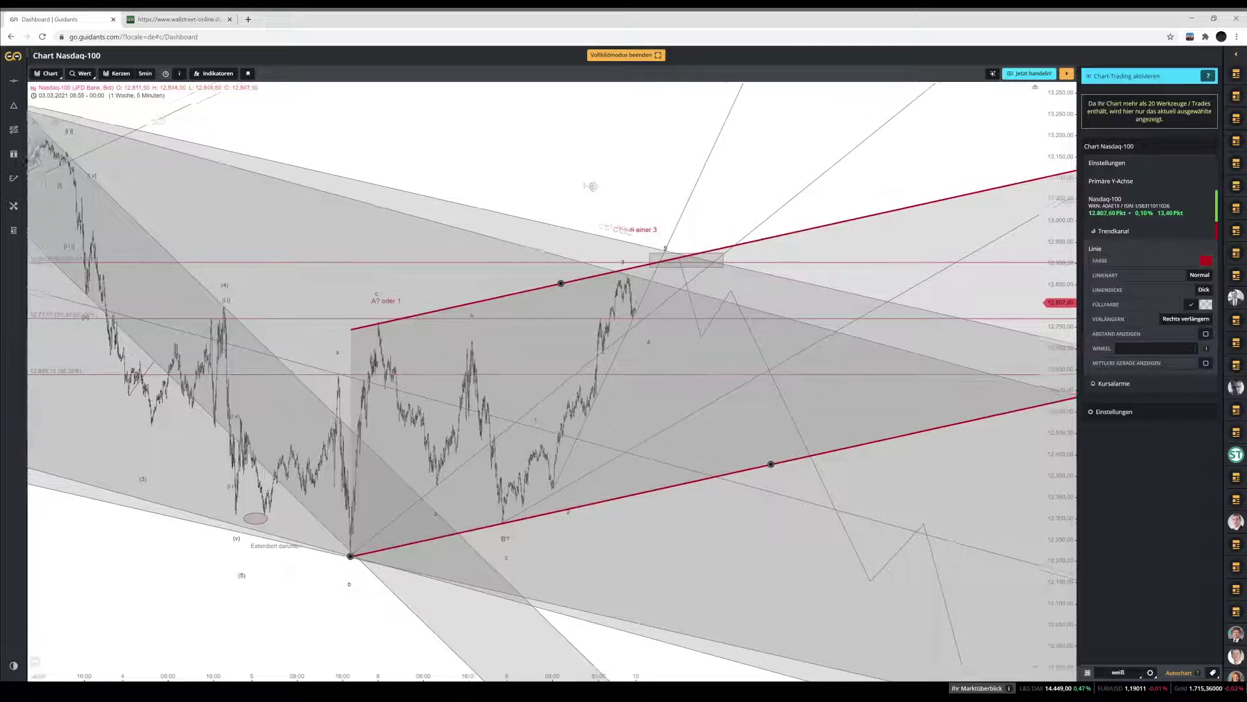
scroll(591, 195, "down", 2)
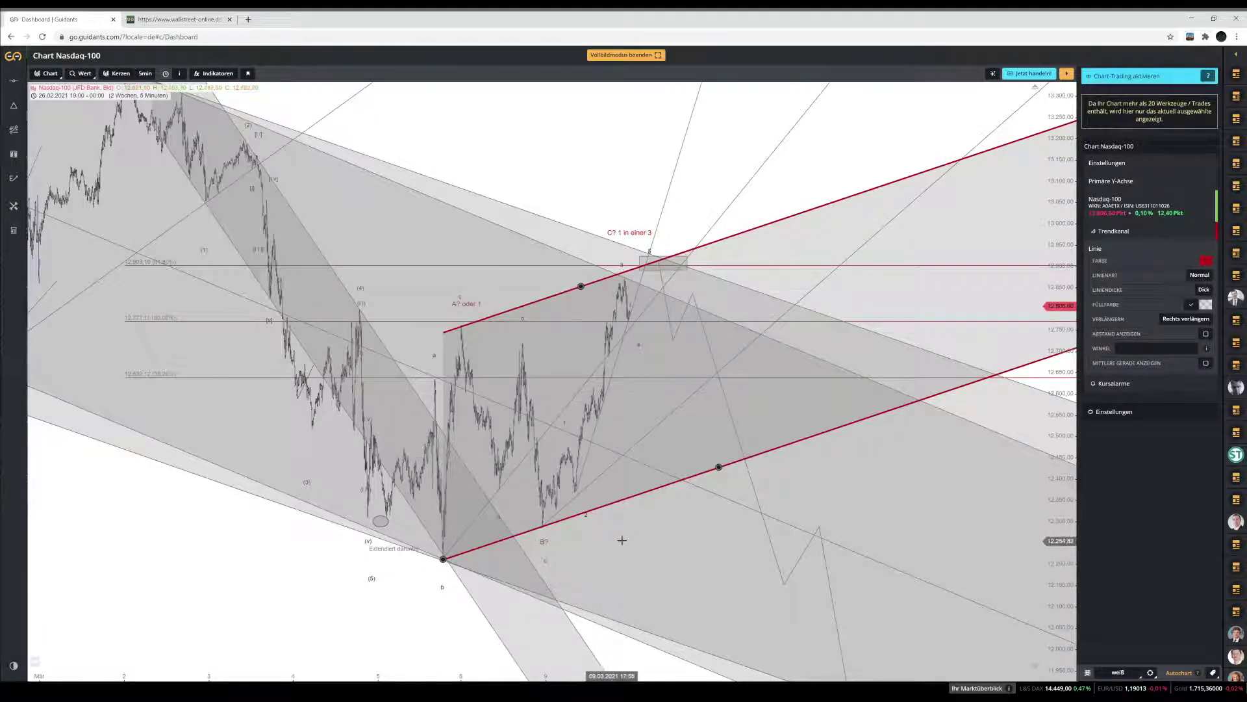
left_click_drag(646, 536, 656, 535)
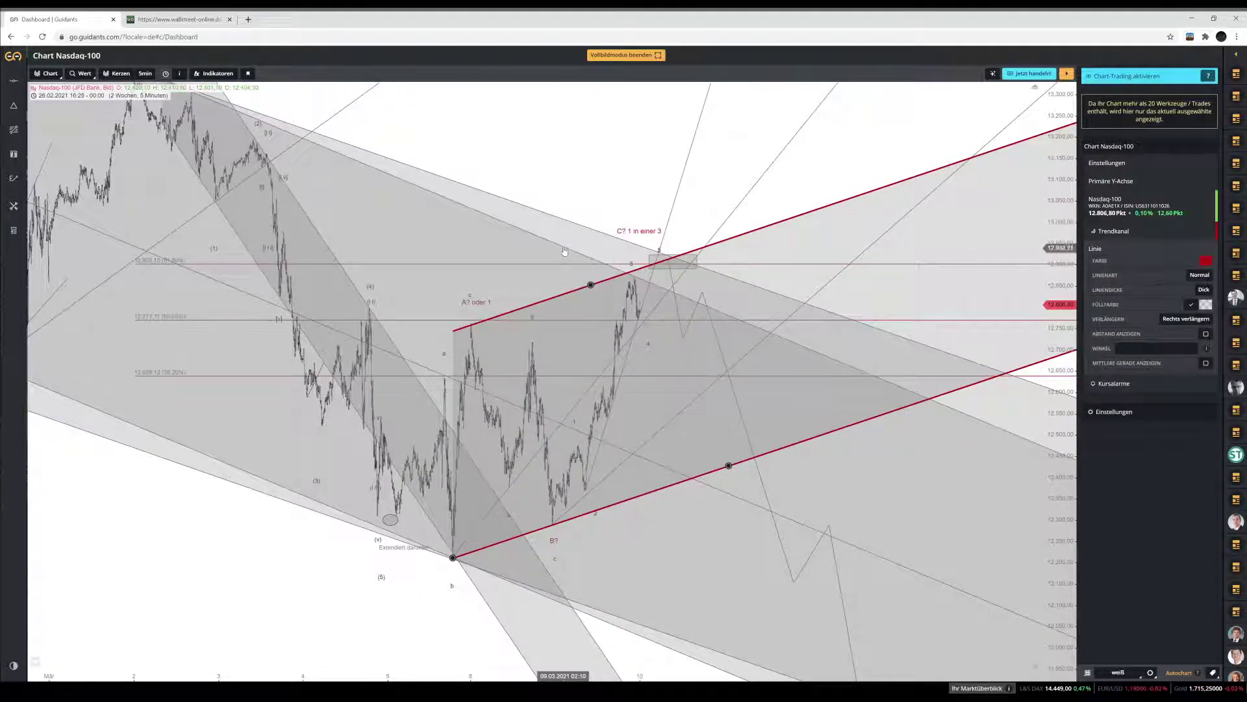
scroll(517, 321, "down", 5)
left_click_drag(302, 477, 362, 501)
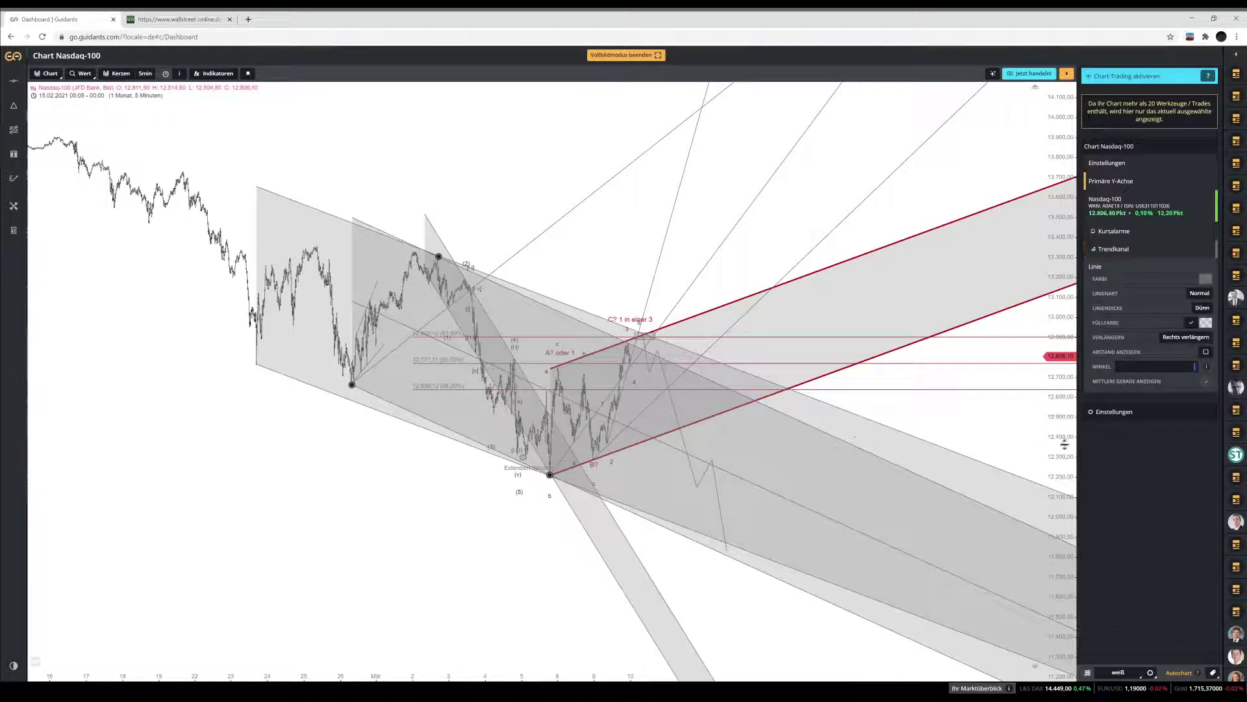
scroll(717, 377, "up", 2)
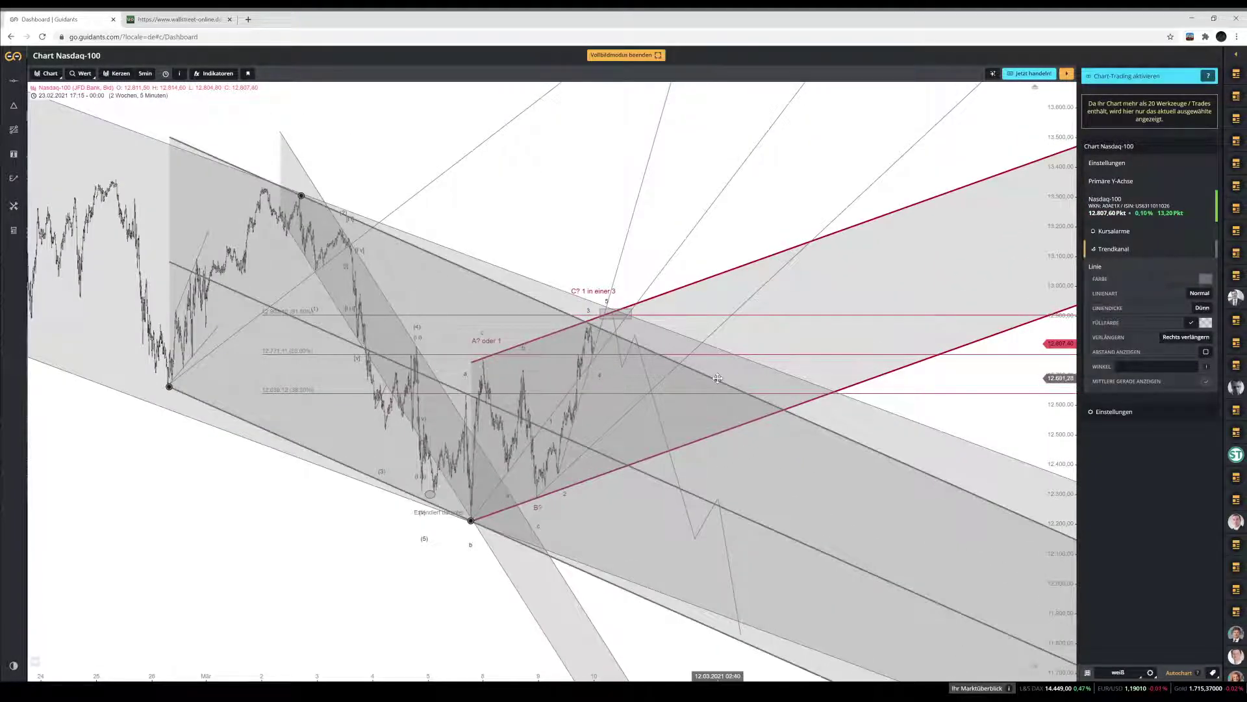
Colour the falling trend channel red and tilt its upper line toward the highs
left_click(1205, 278)
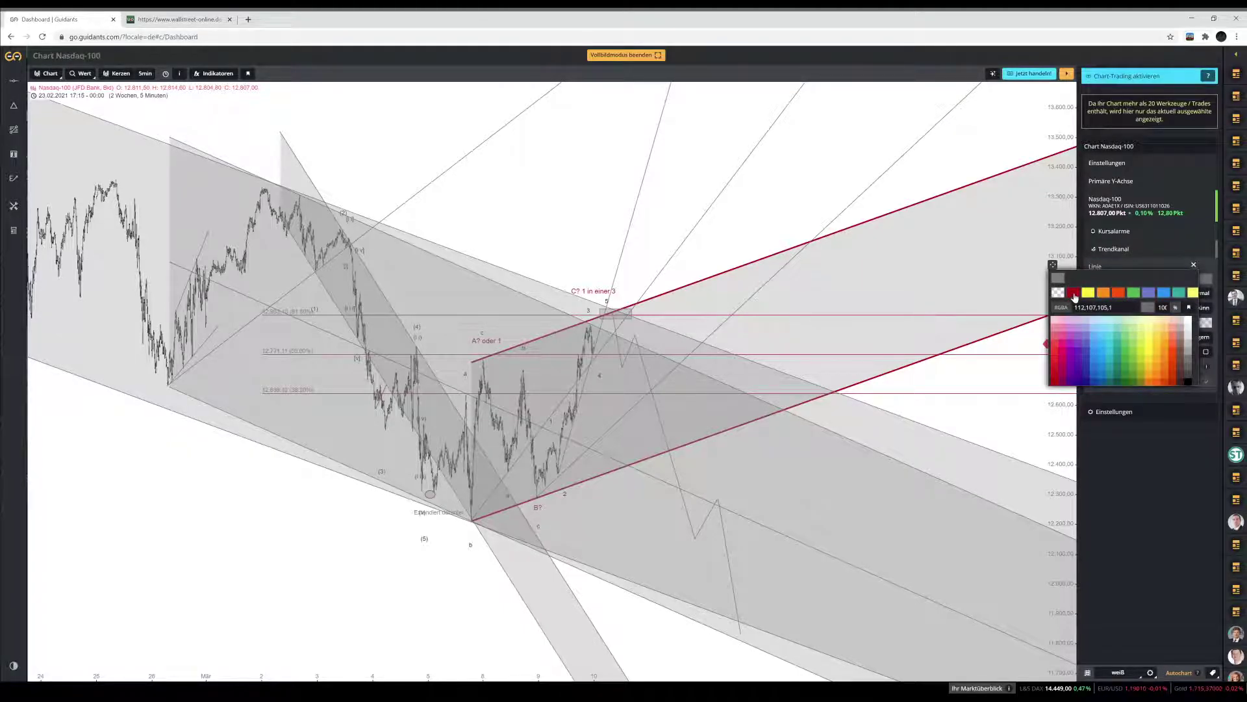
left_click(1072, 293)
scroll(602, 421, "up", 3)
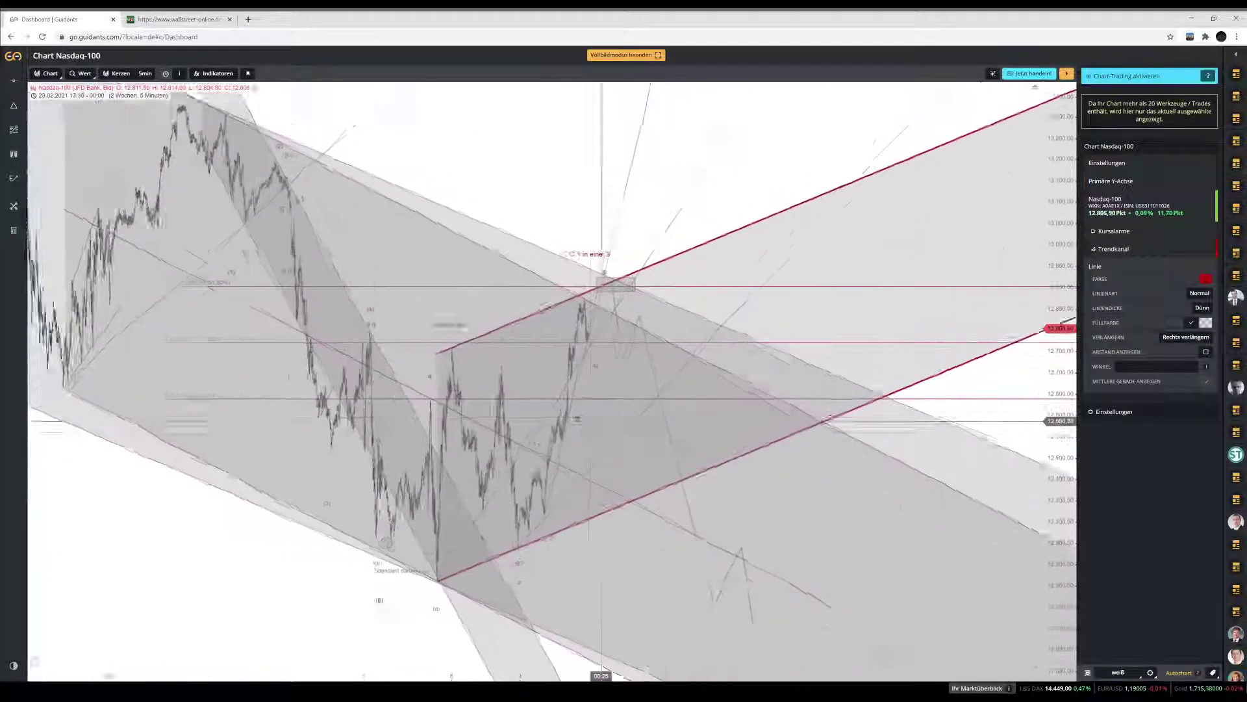
scroll(600, 421, "up", 3)
scroll(663, 390, "up", 2)
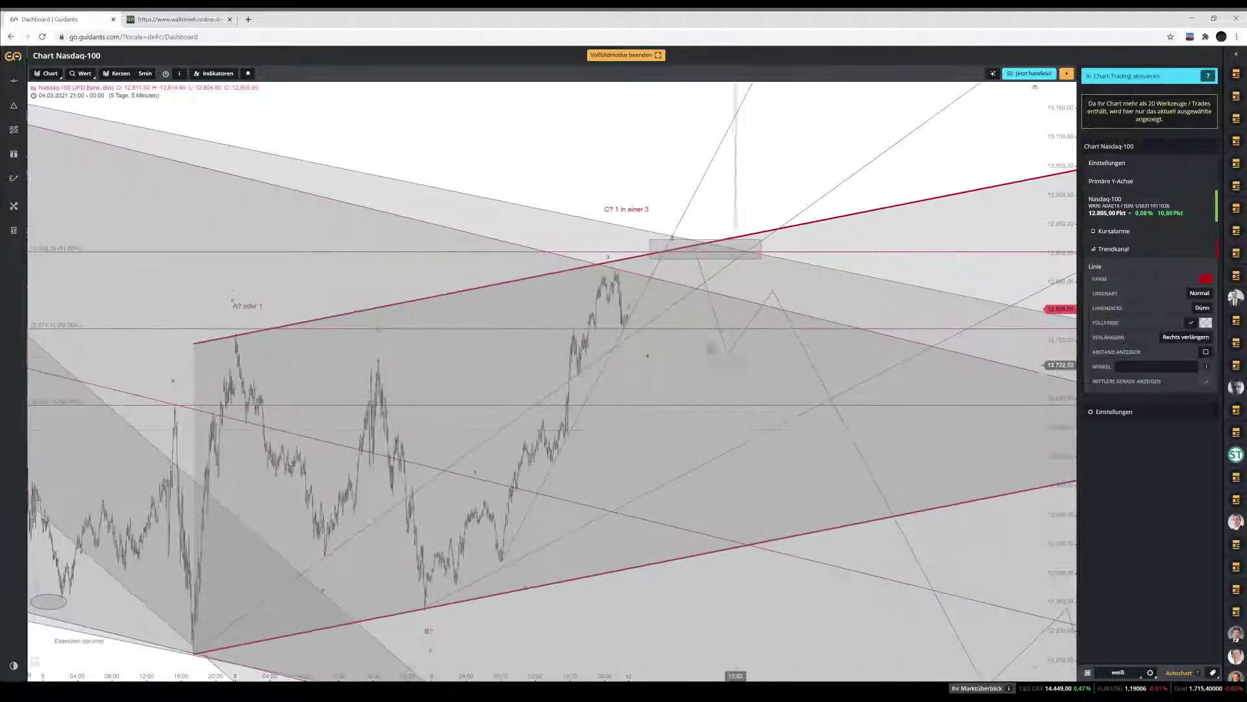
scroll(736, 365, "up", 1)
scroll(682, 313, "down", 2)
scroll(630, 249, "down", 2)
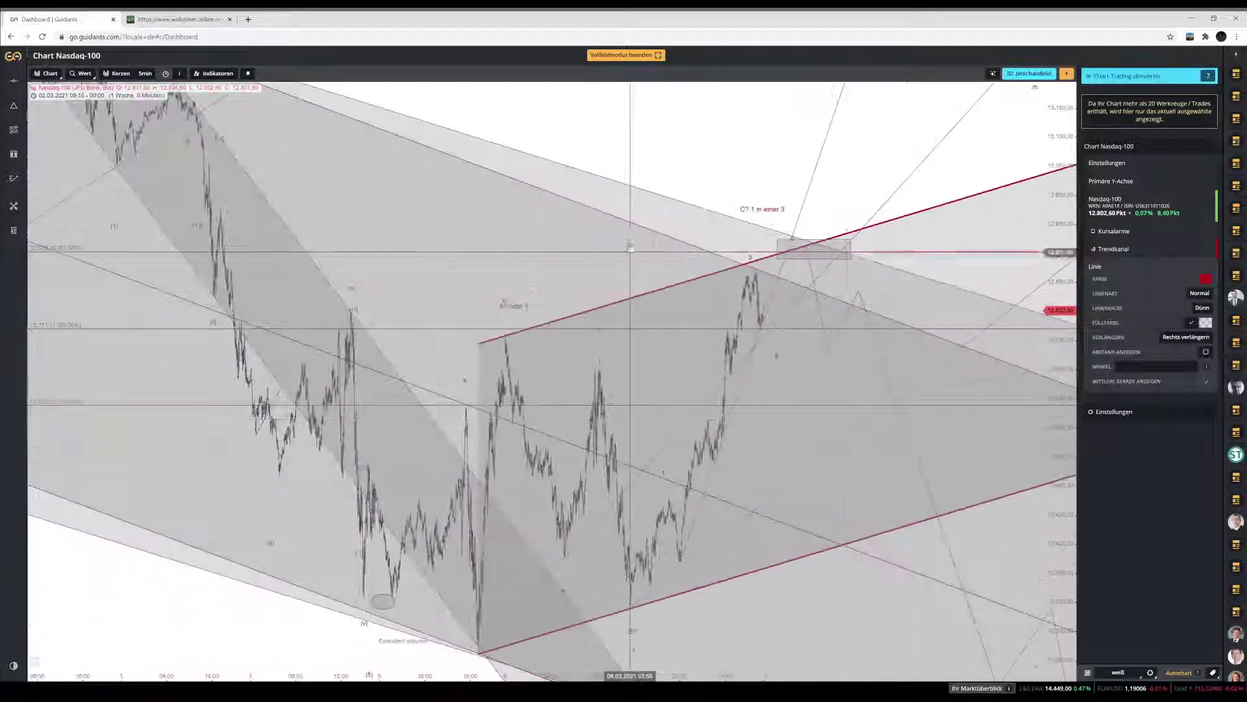
scroll(630, 249, "down", 2)
scroll(478, 214, "down", 1)
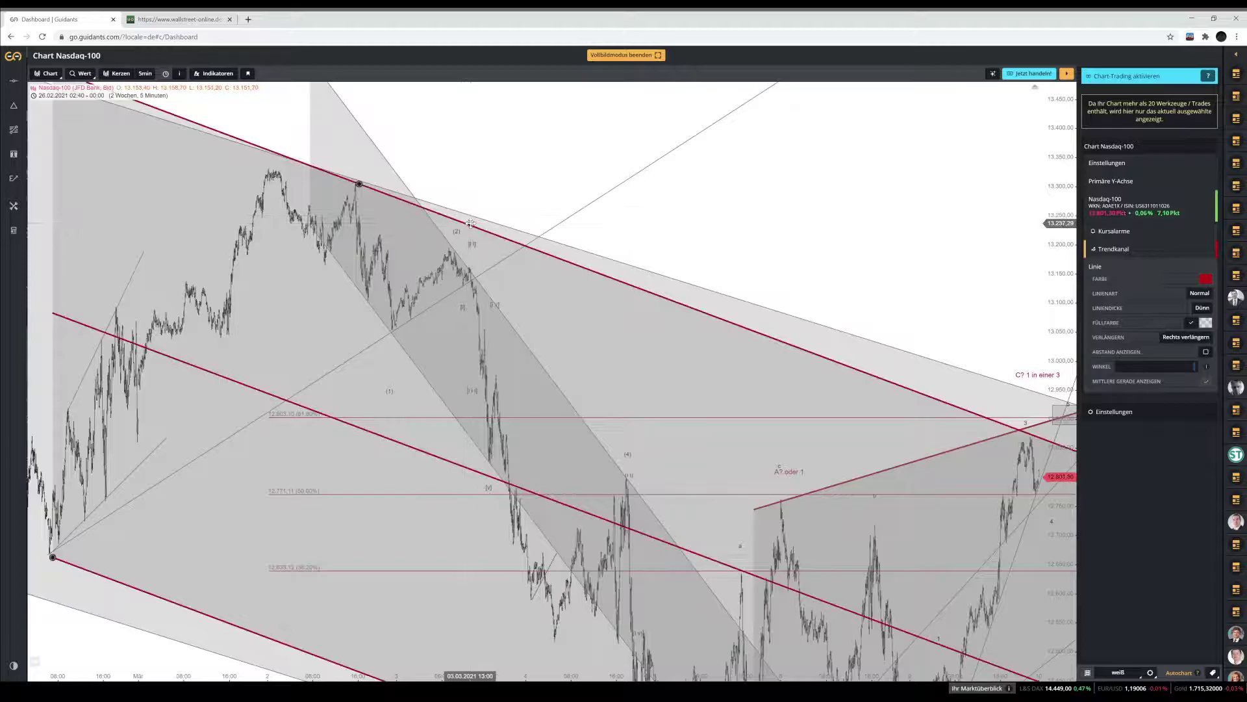
left_click_drag(470, 223, 281, 178)
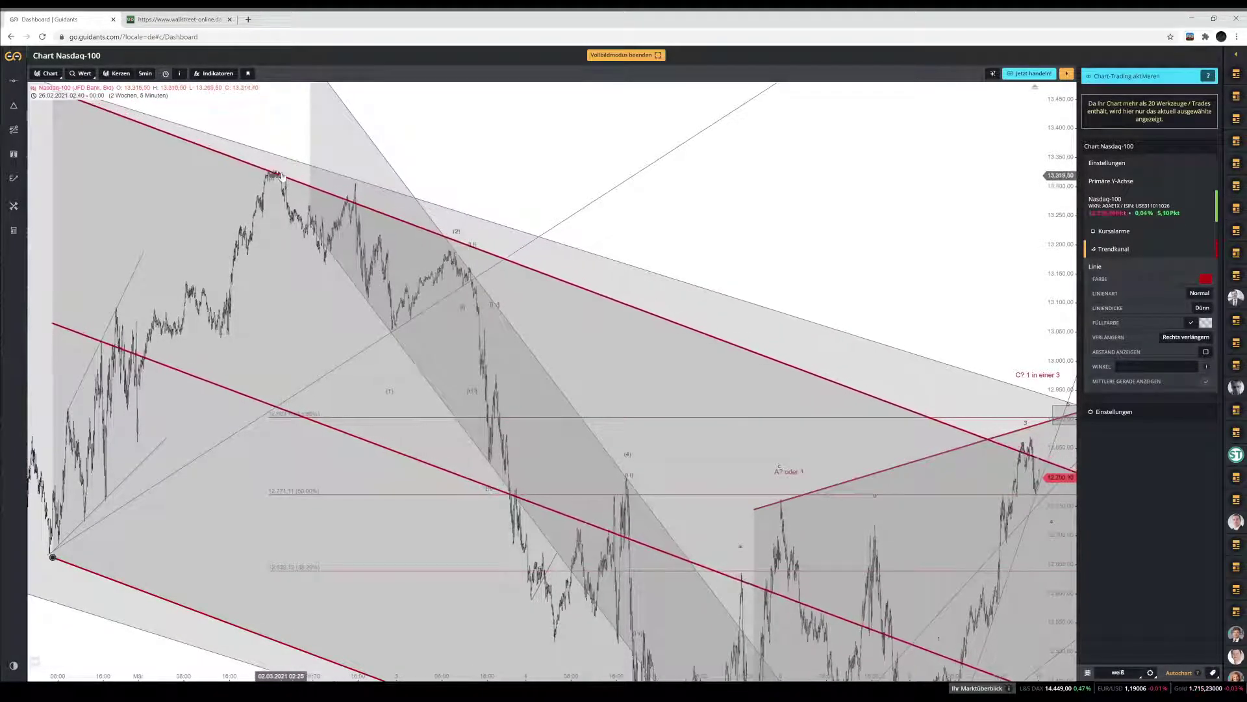
Align the red channel's upper line and anchor point with the recent price peaks
left_click_drag(933, 324, 649, 221)
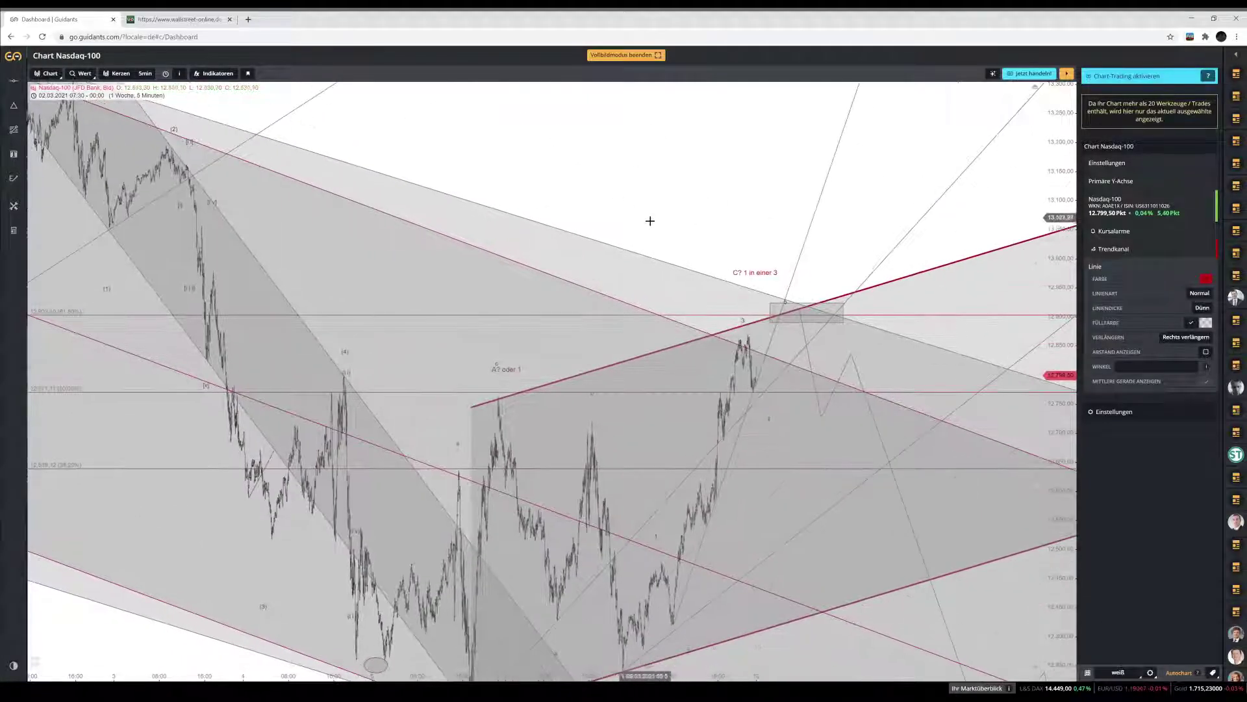
left_click_drag(294, 131, 641, 257)
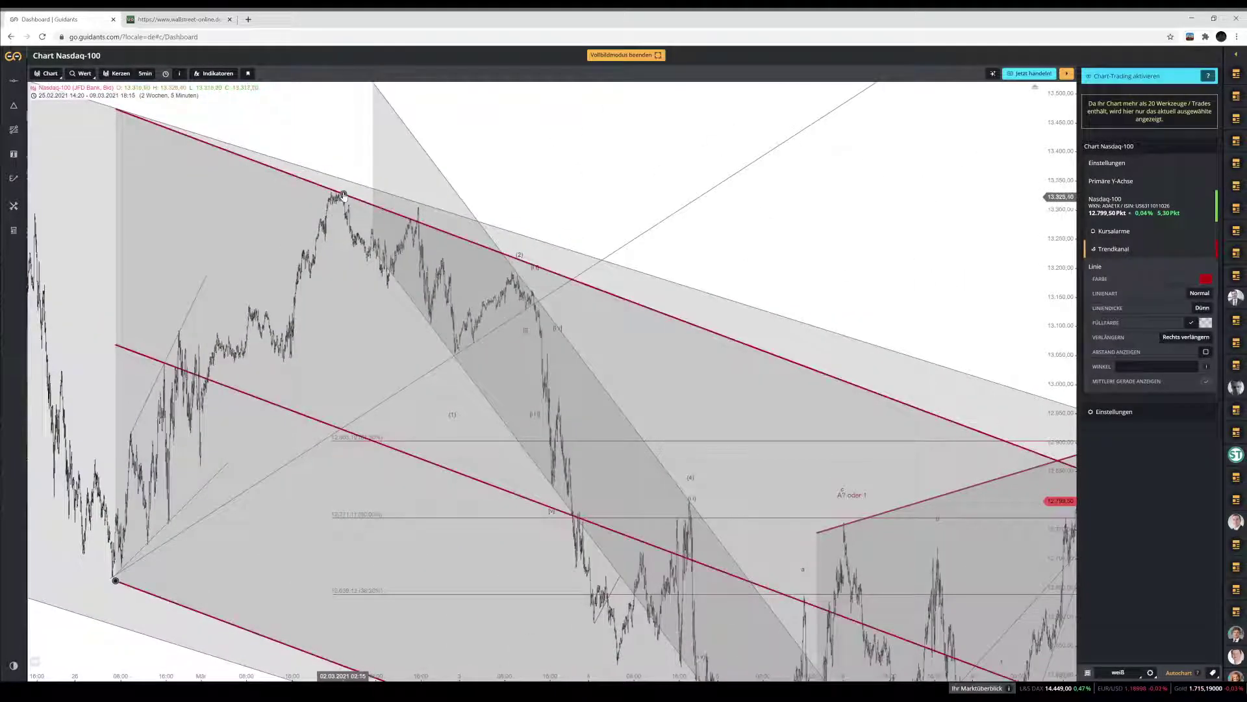
left_click_drag(341, 195, 419, 210)
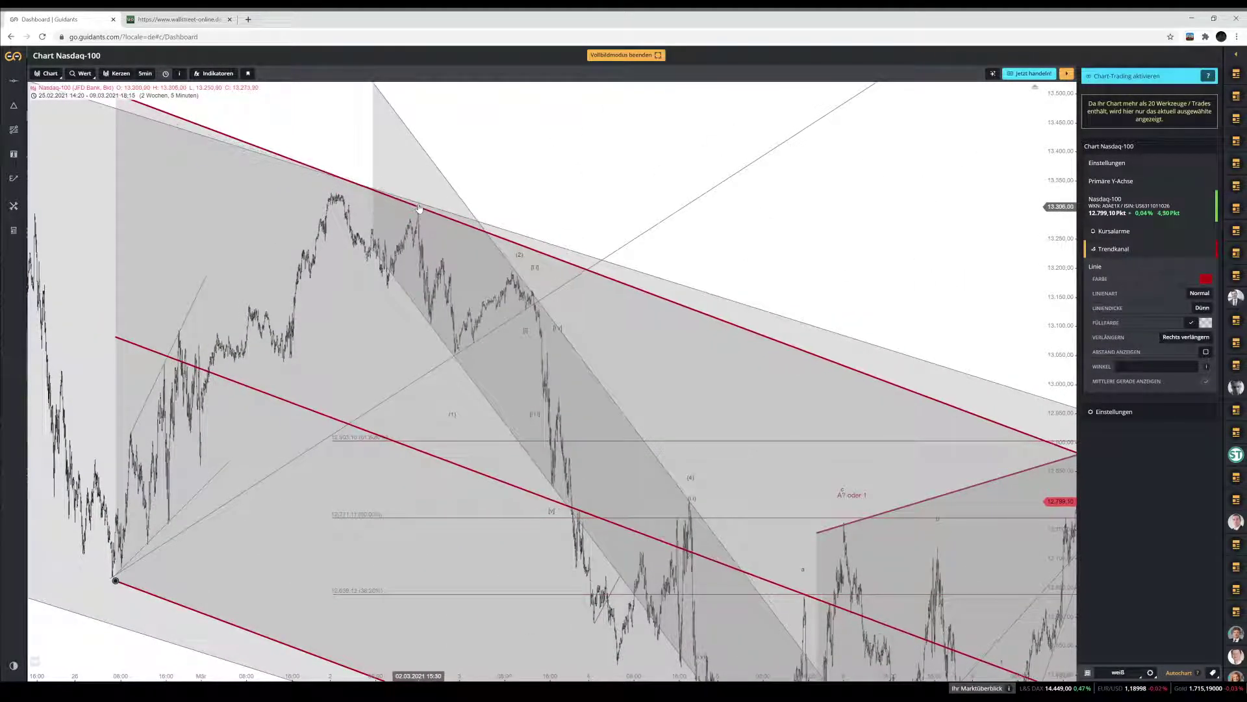
left_click_drag(214, 530, 352, 399)
mouse_move(253, 453)
left_mouse_down()
mouse_move(223, 516)
mouse_move(505, 614)
left_mouse_up()
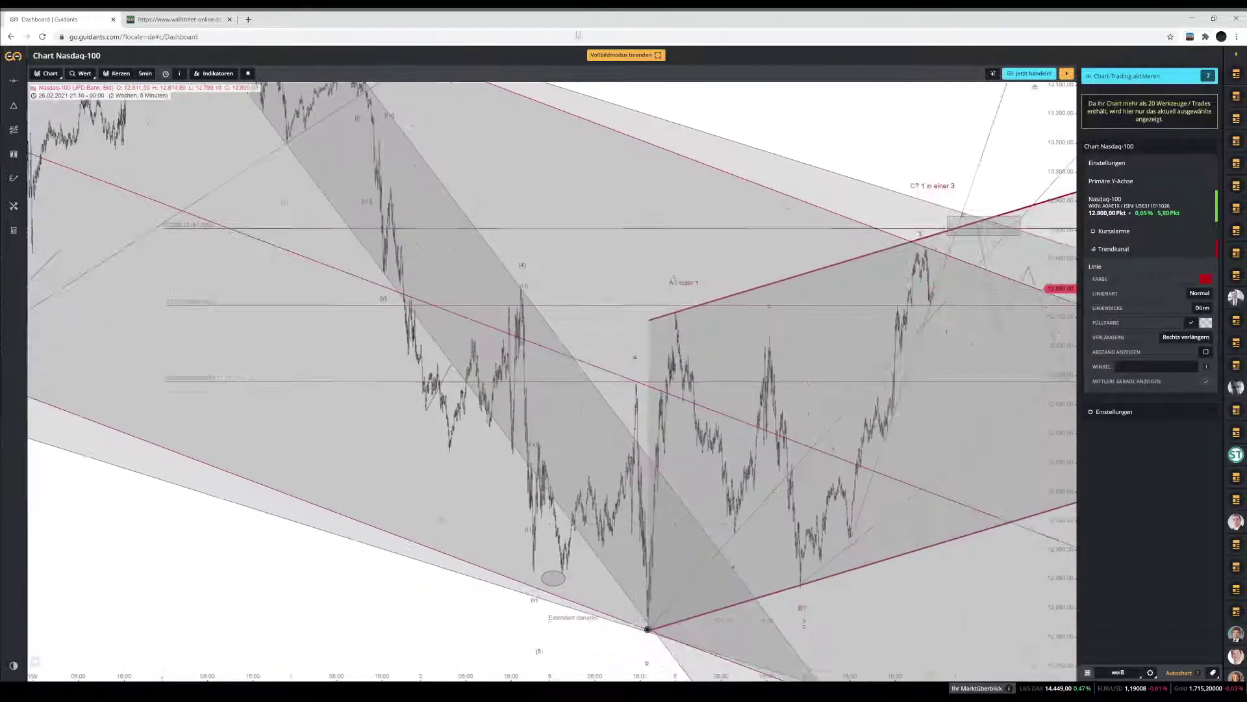
scroll(505, 615, "up", 3)
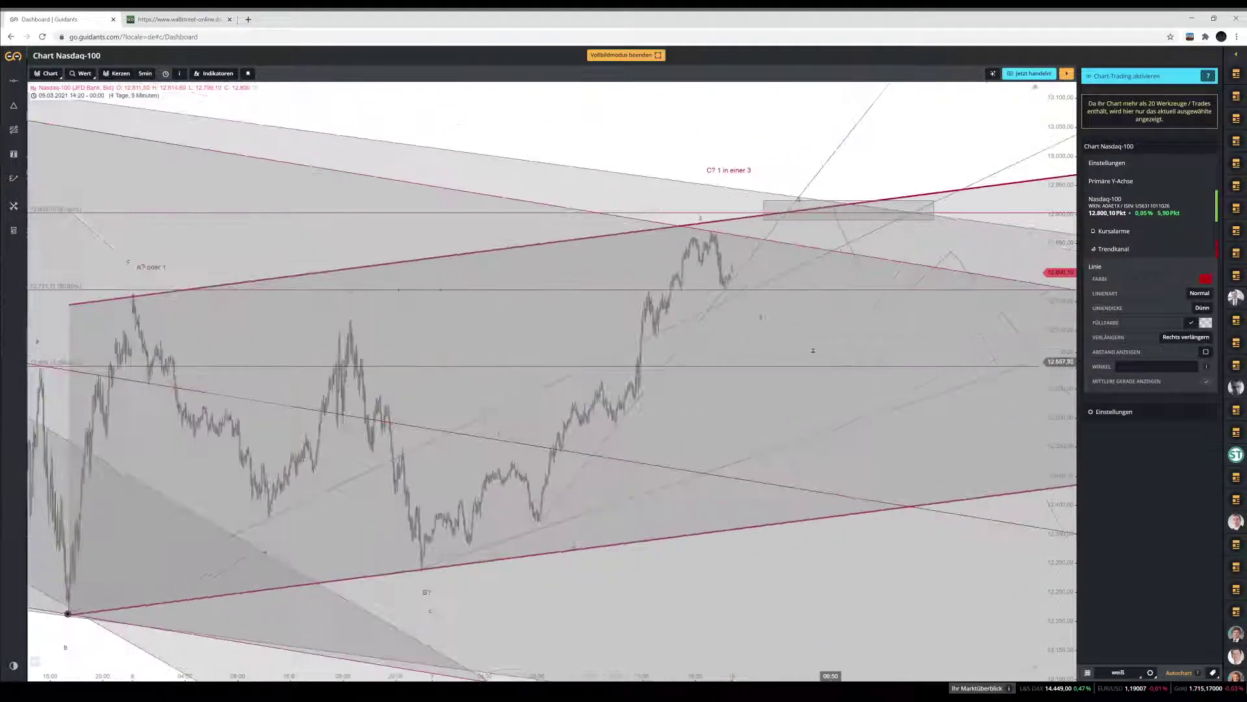
scroll(505, 614, "up", 2)
scroll(762, 278, "up", 2)
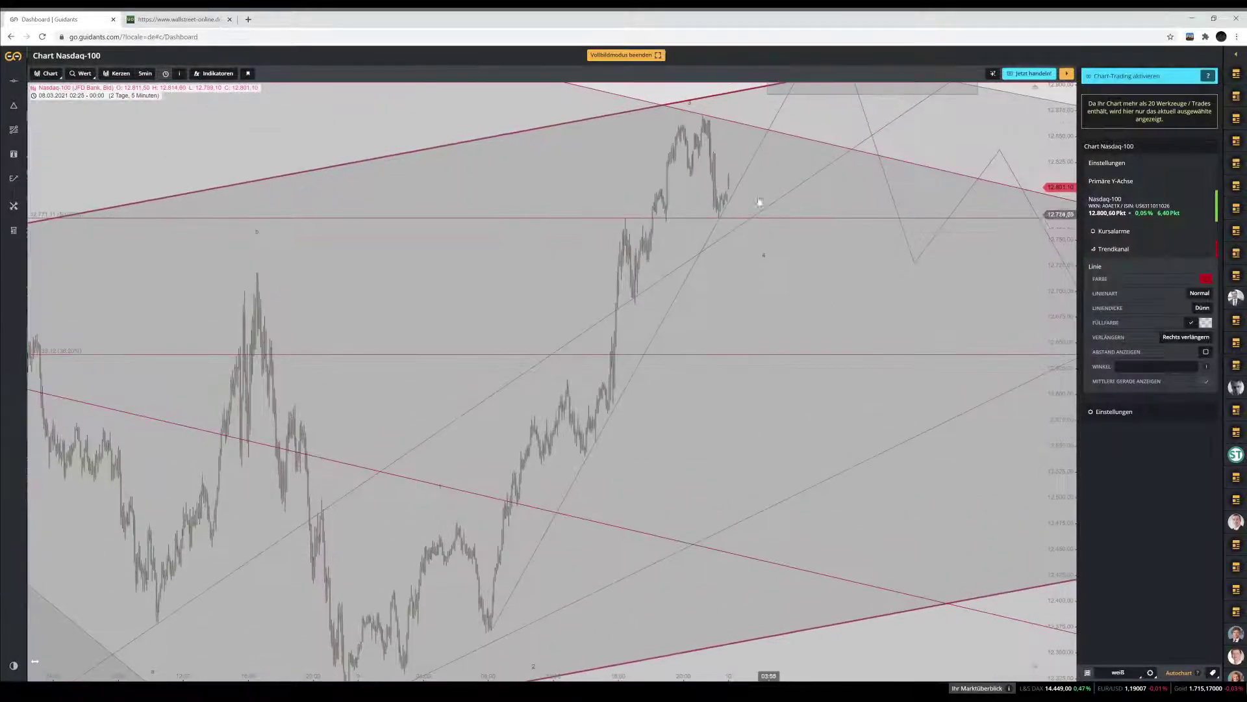
scroll(814, 208, "up", 2)
scroll(1041, 327, "up", 1)
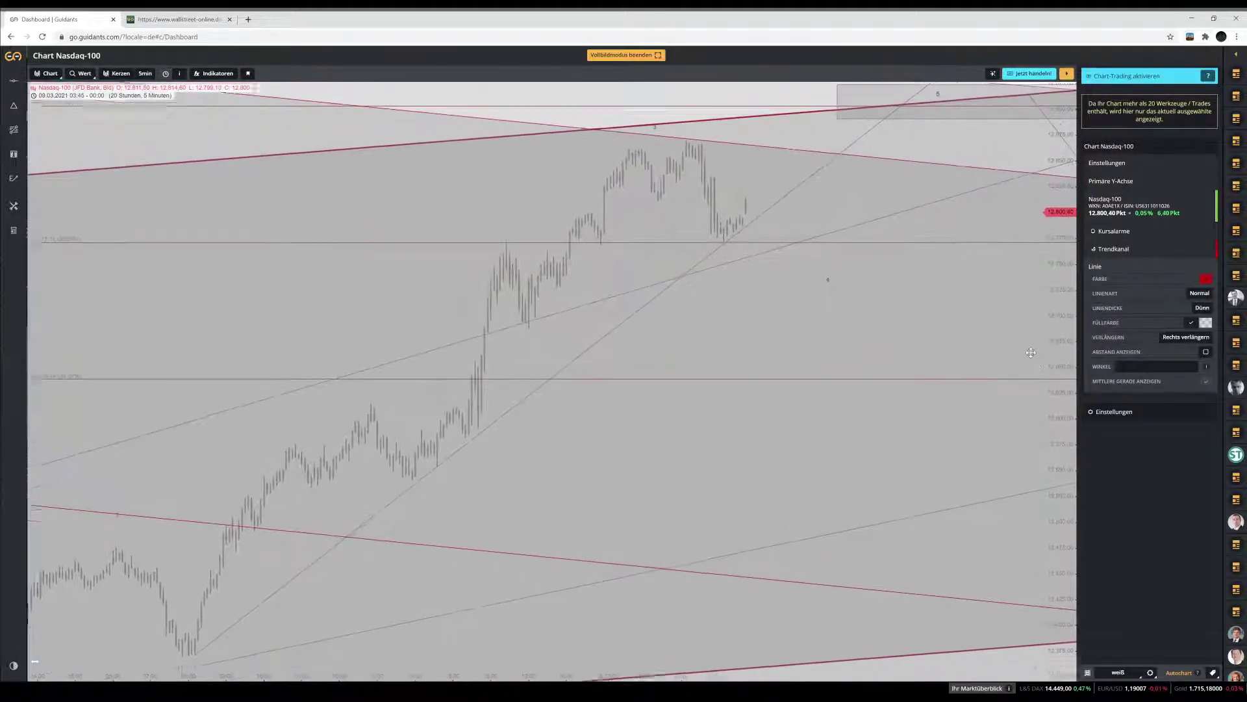
scroll(769, 245, "up", 2)
scroll(770, 245, "up", 2)
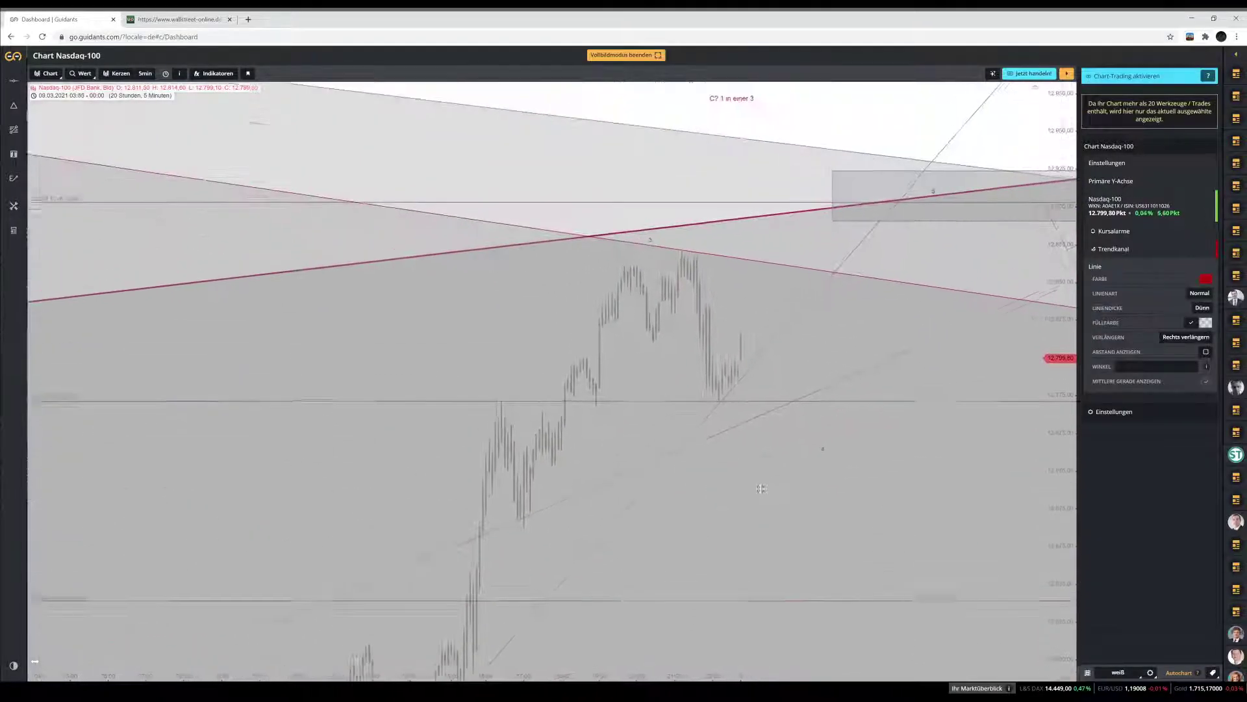
scroll(841, 465, "up", 1)
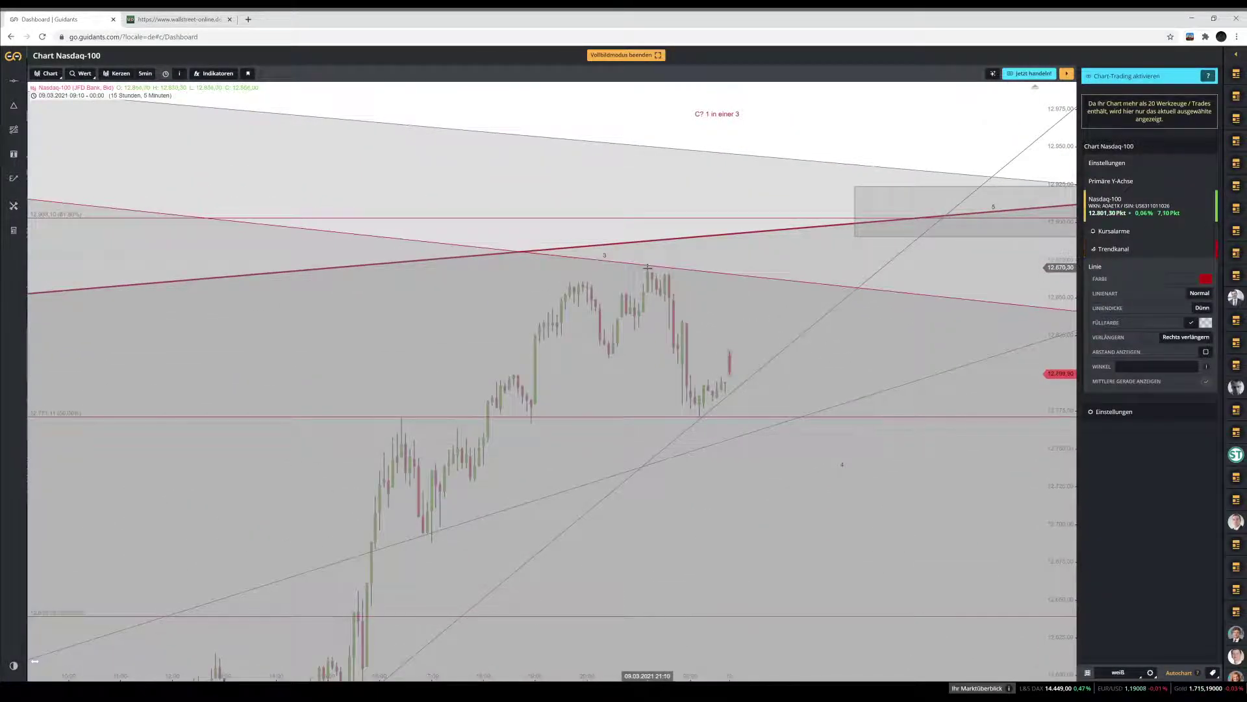
scroll(660, 293, "down", 2)
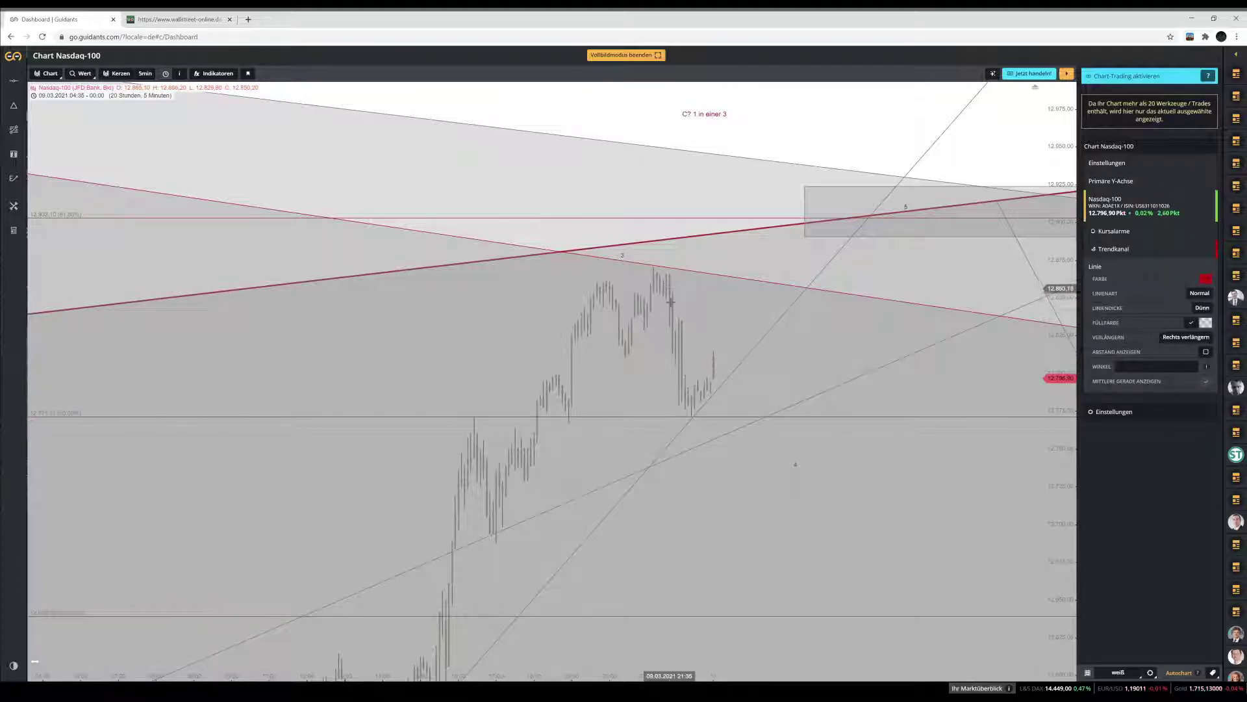
scroll(930, 433, "down", 1)
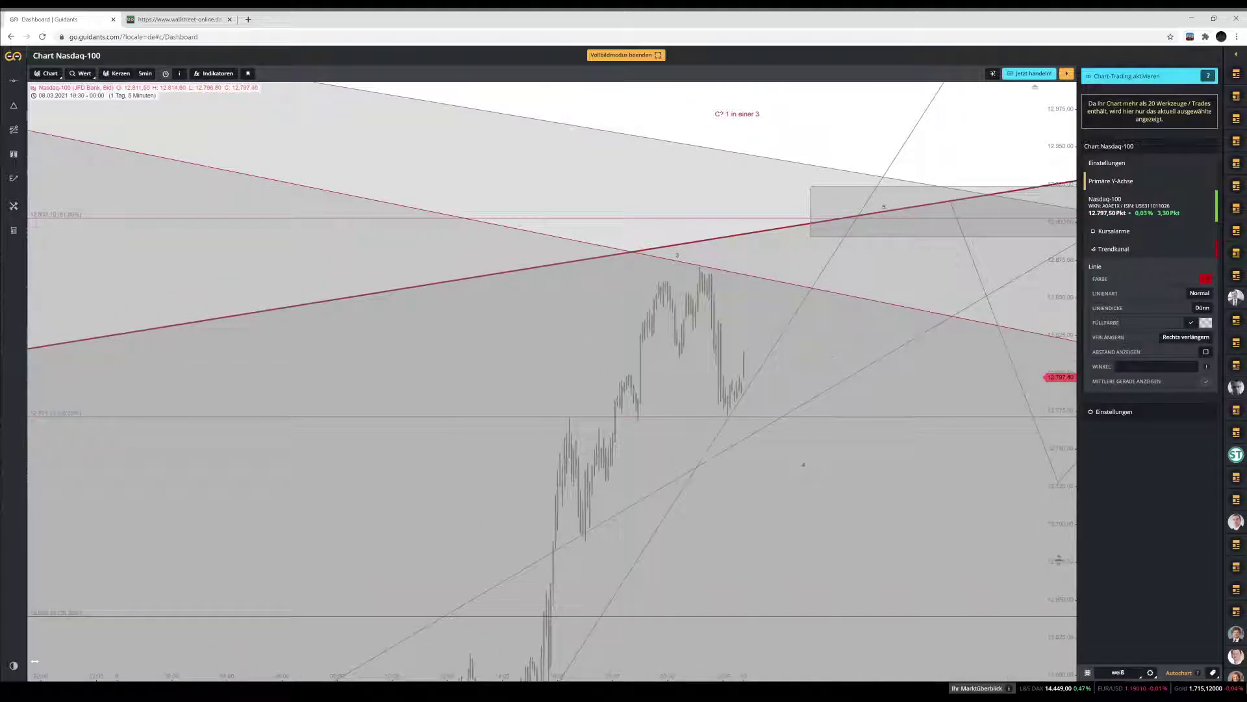
scroll(803, 464, "down", 1)
scroll(741, 409, "down", 1)
scroll(711, 380, "down", 1)
scroll(700, 367, "down", 1)
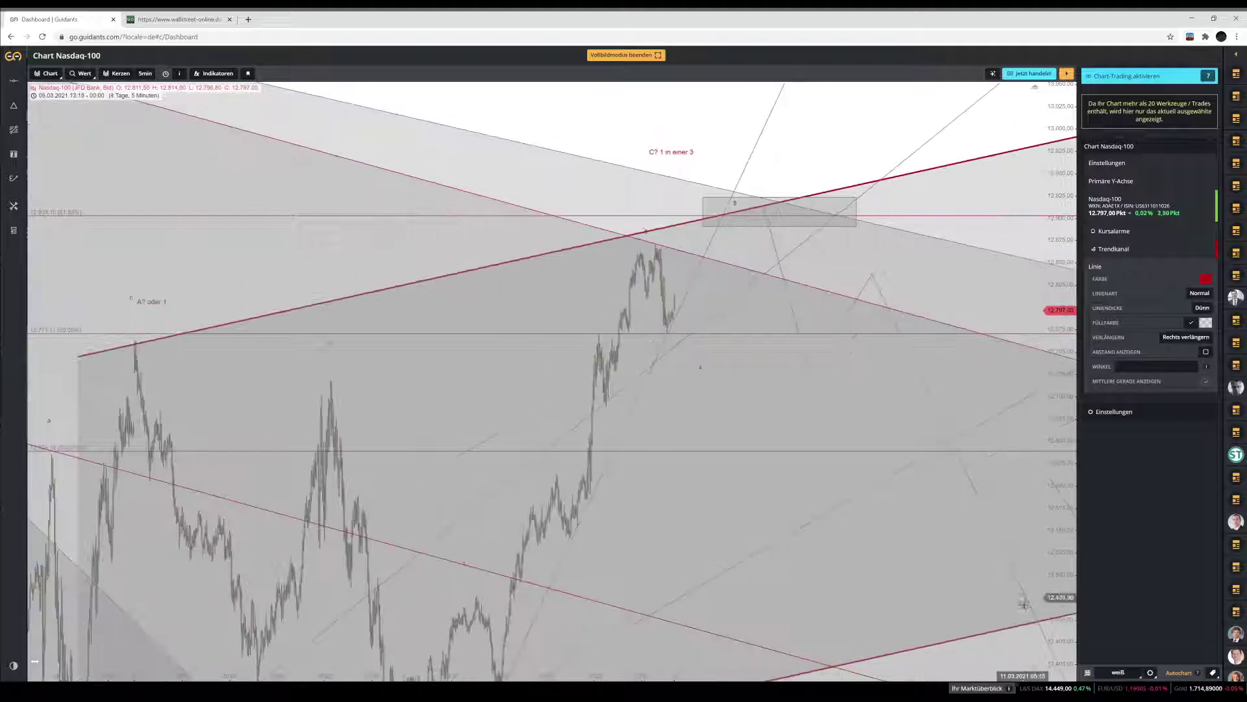
scroll(1024, 603, "down", 1)
scroll(1014, 546, "down", 1)
scroll(988, 410, "down", 1)
scroll(927, 482, "down", 1)
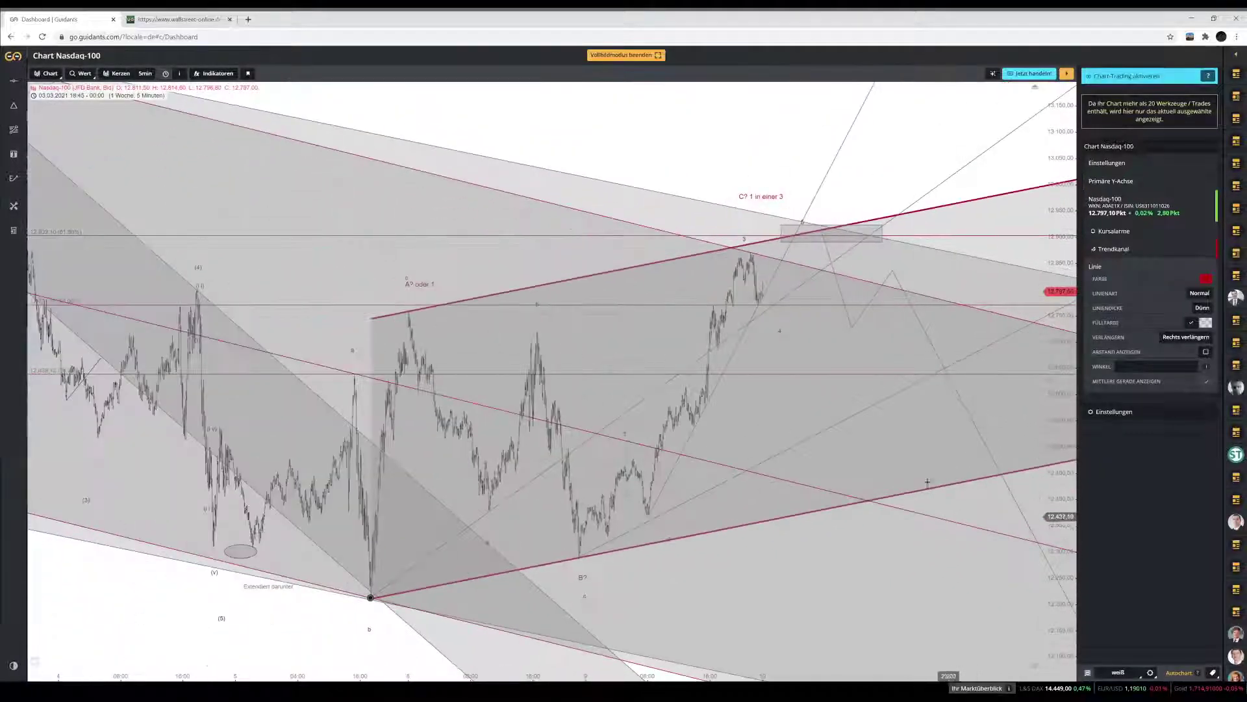
Recentre the zoomed-out chart on the channels and wave labels
left_click_drag(760, 247, 700, 220)
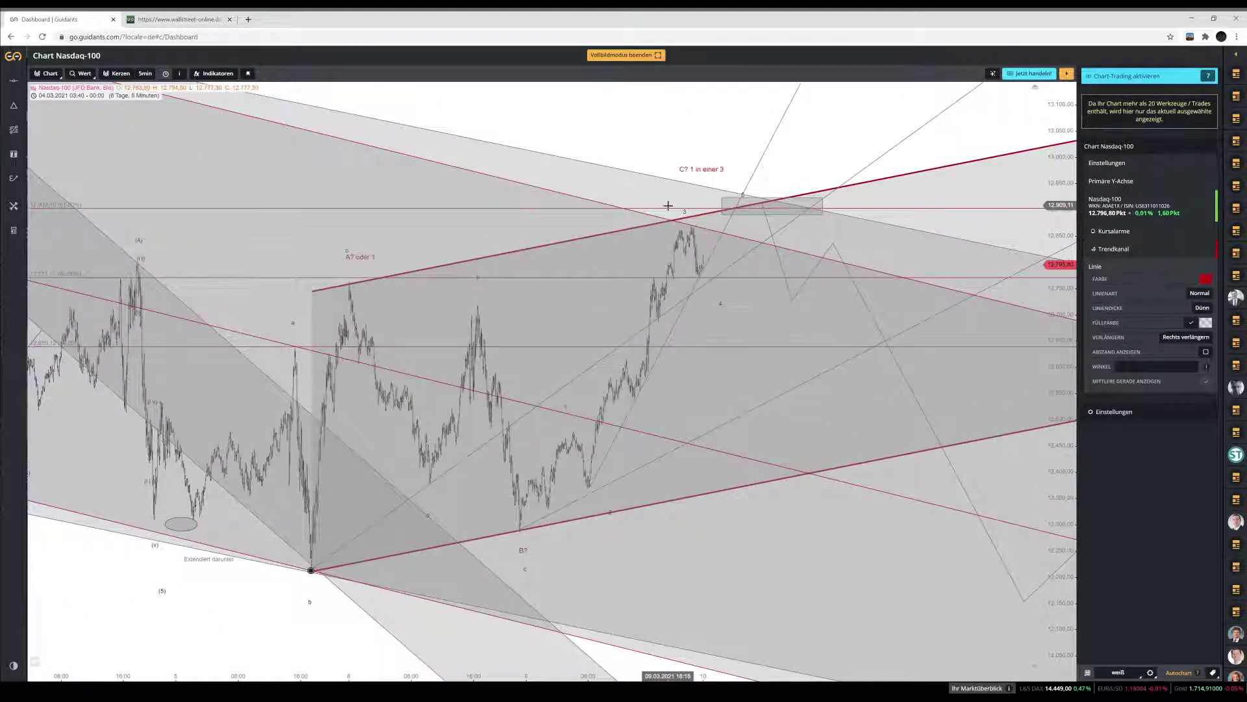
Select the Fibonacci retracement levels to show their Fibo Level properties
left_click(668, 206)
scroll(585, 293, "down", 1)
scroll(490, 370, "down", 1)
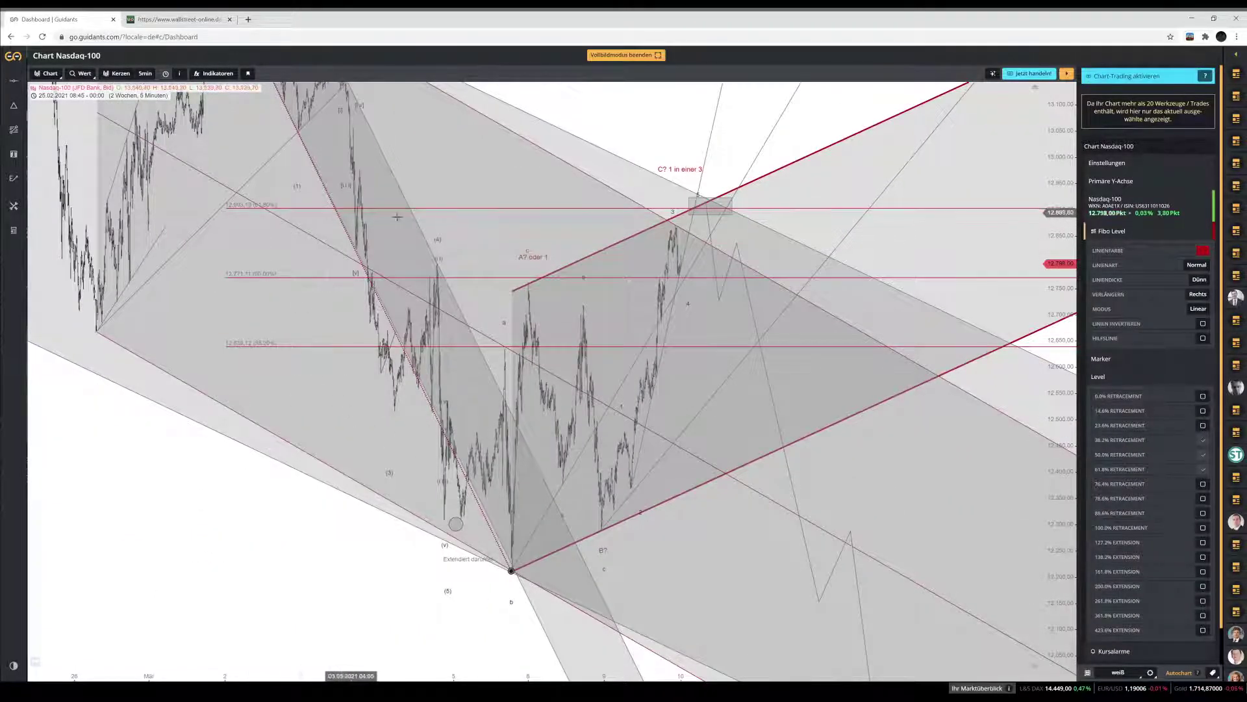
left_click_drag(778, 159, 716, 208)
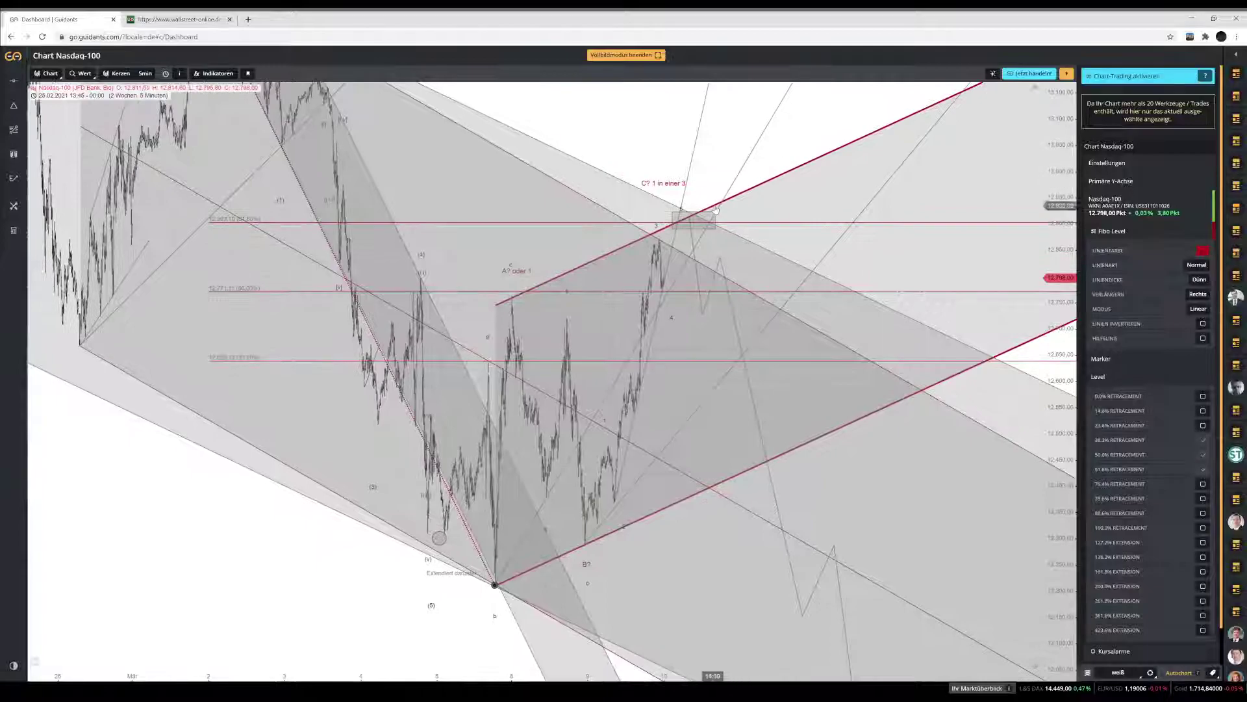
scroll(681, 382, "up", 2)
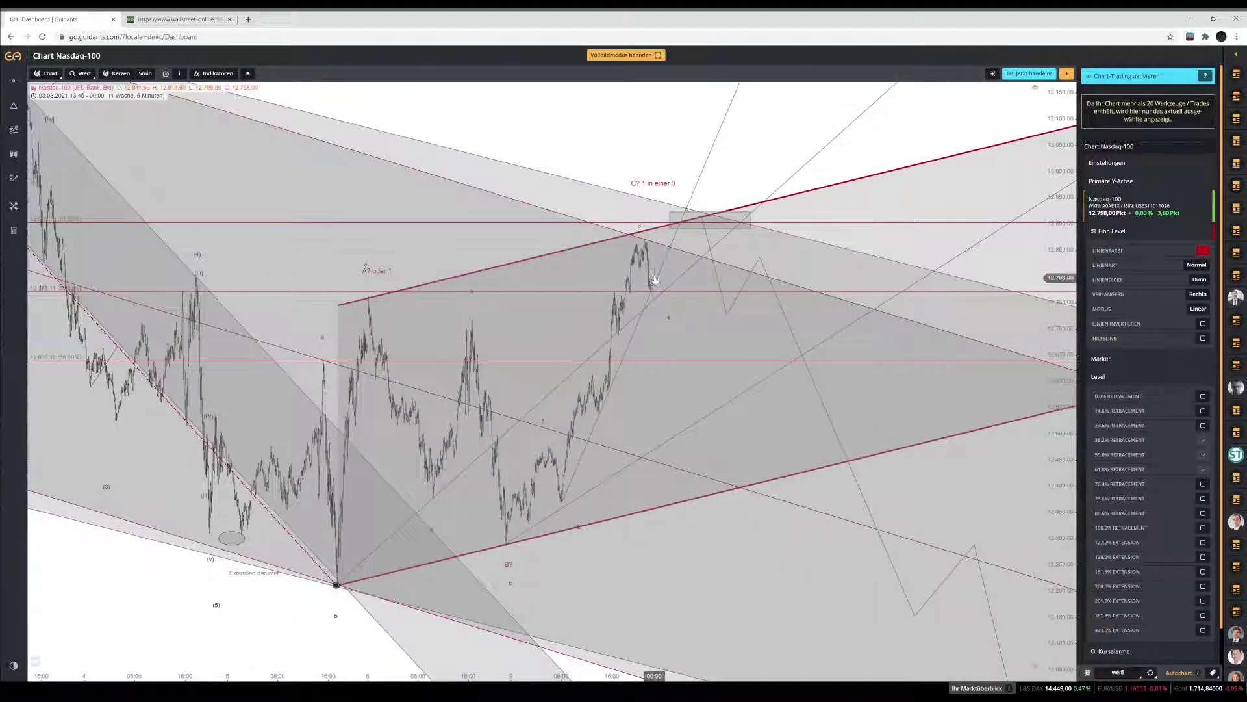
scroll(653, 292, "up", 2)
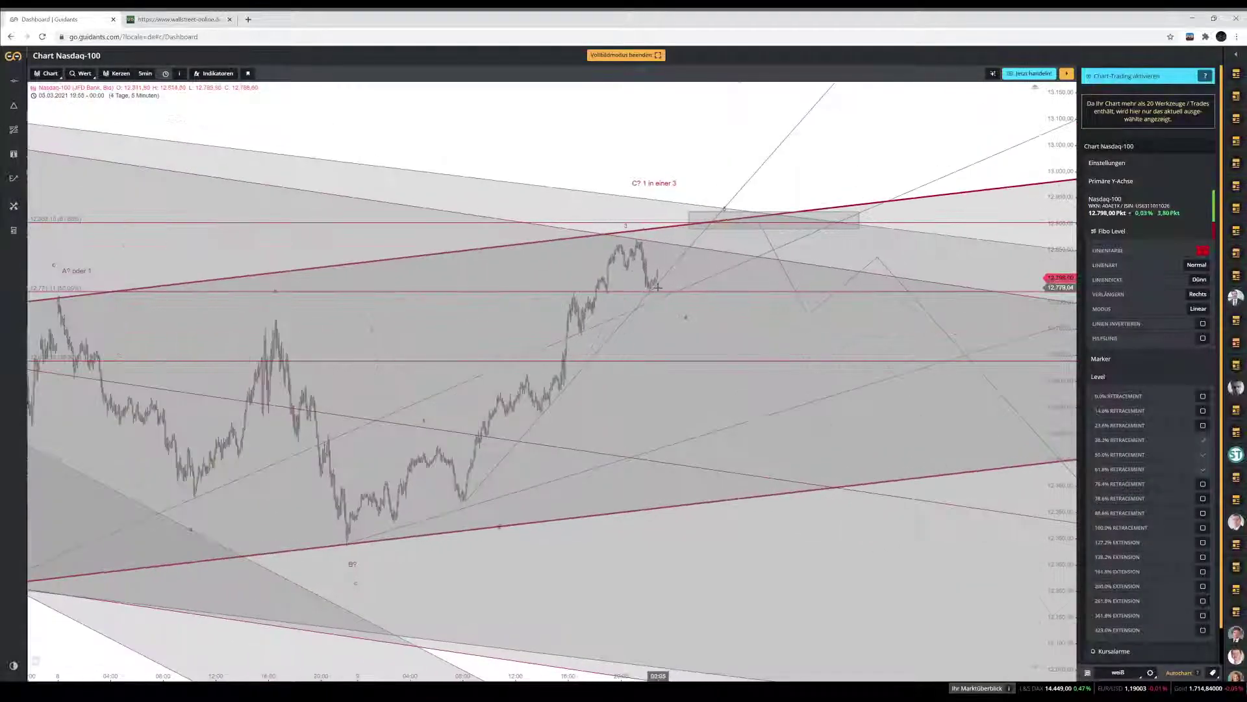
scroll(658, 277, "down", 2)
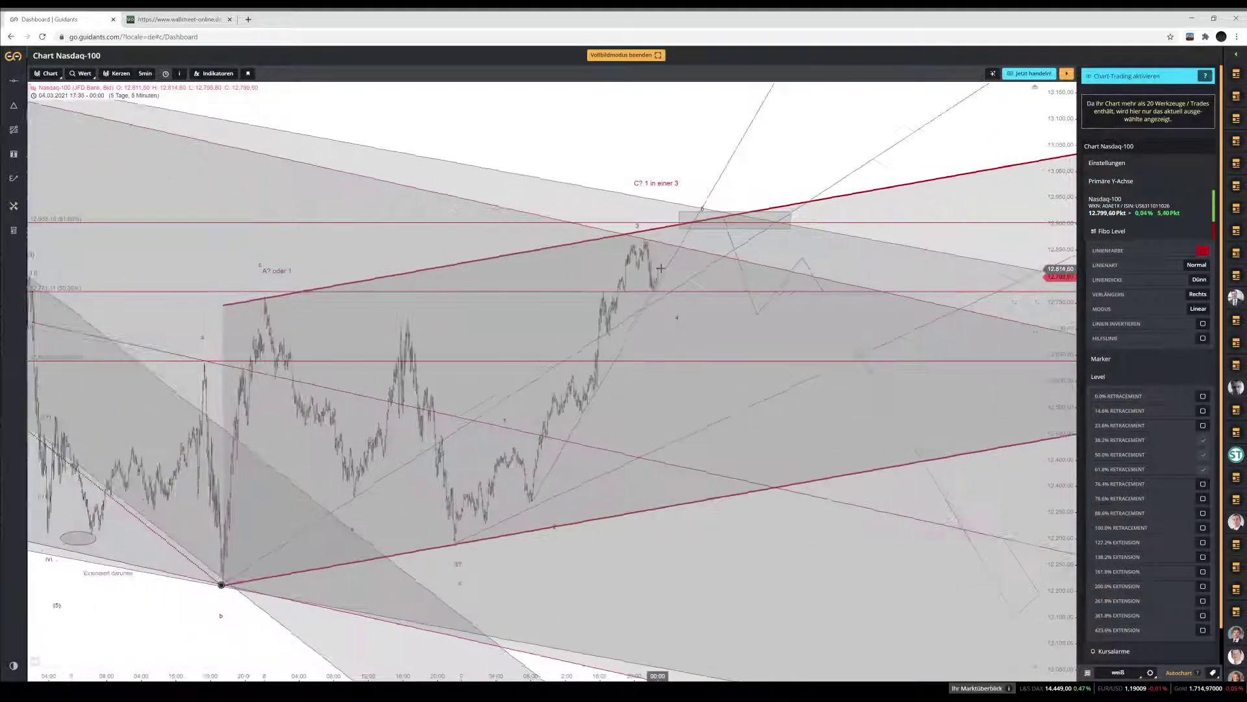
scroll(658, 278, "down", 1)
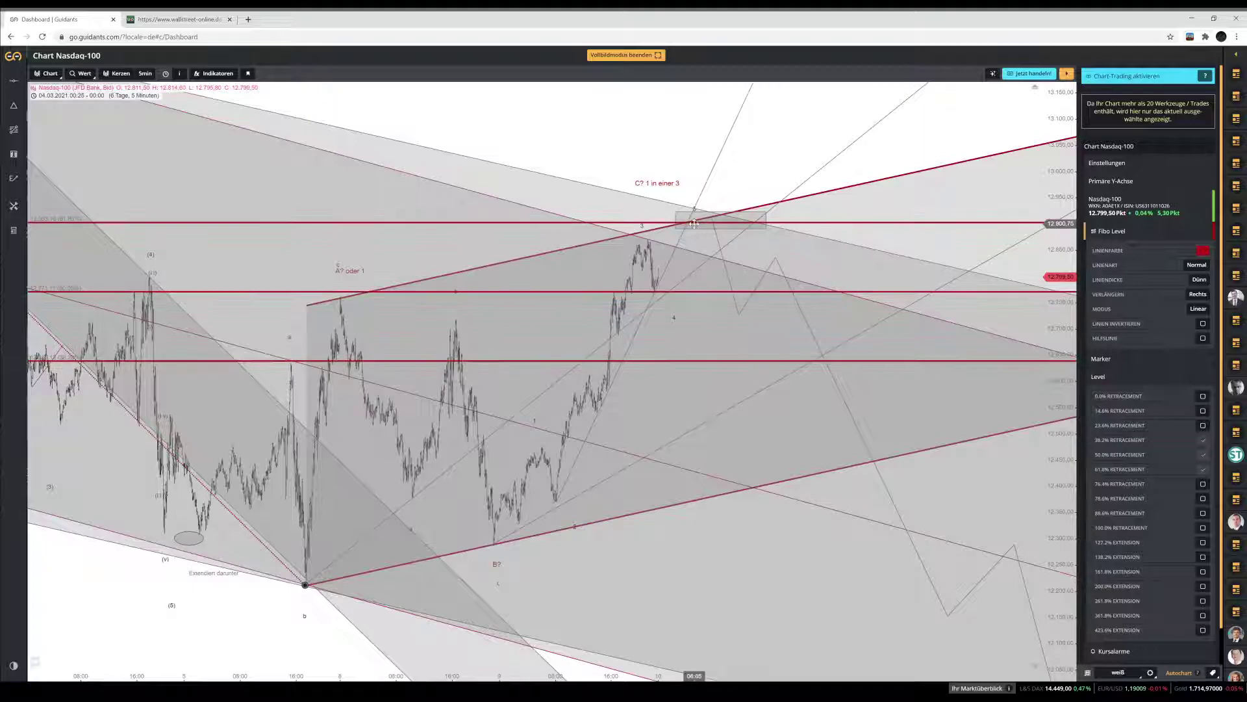
Select a trend channel line to display its Trendkanal properties
left_click(787, 235)
scroll(787, 236, "down", 3)
scroll(788, 235, "down", 2)
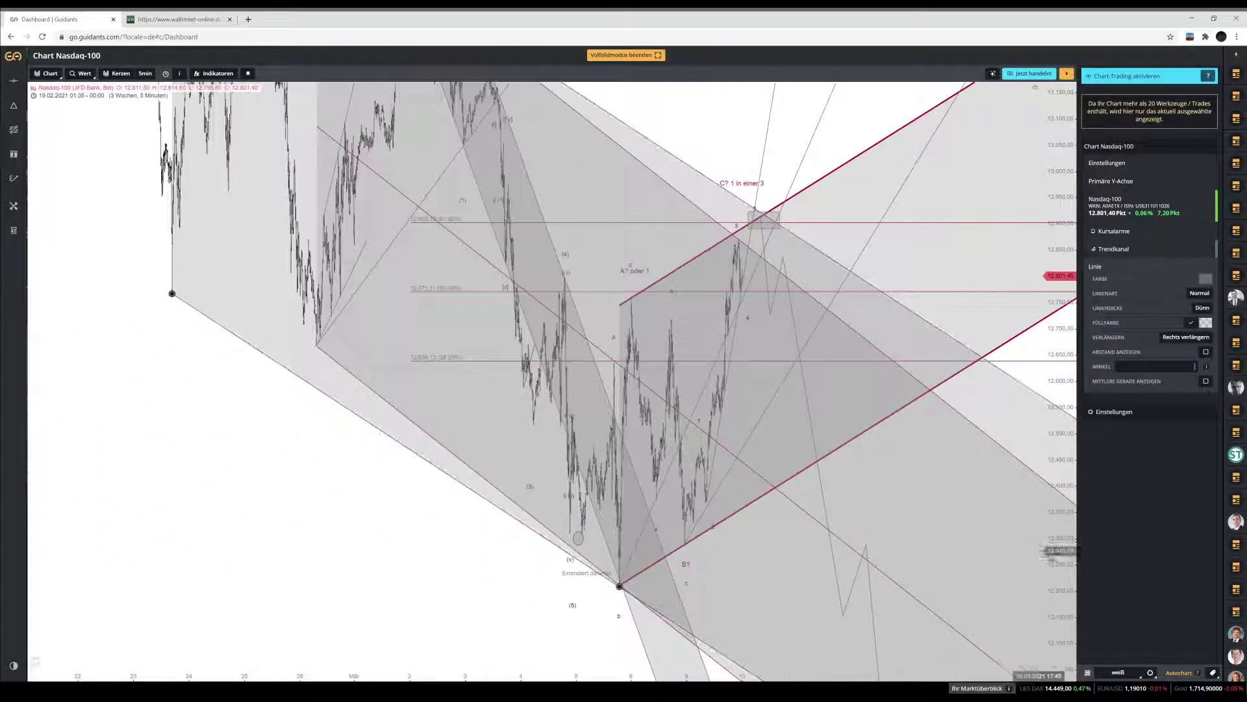
scroll(368, 467, "down", 1)
scroll(367, 467, "down", 1)
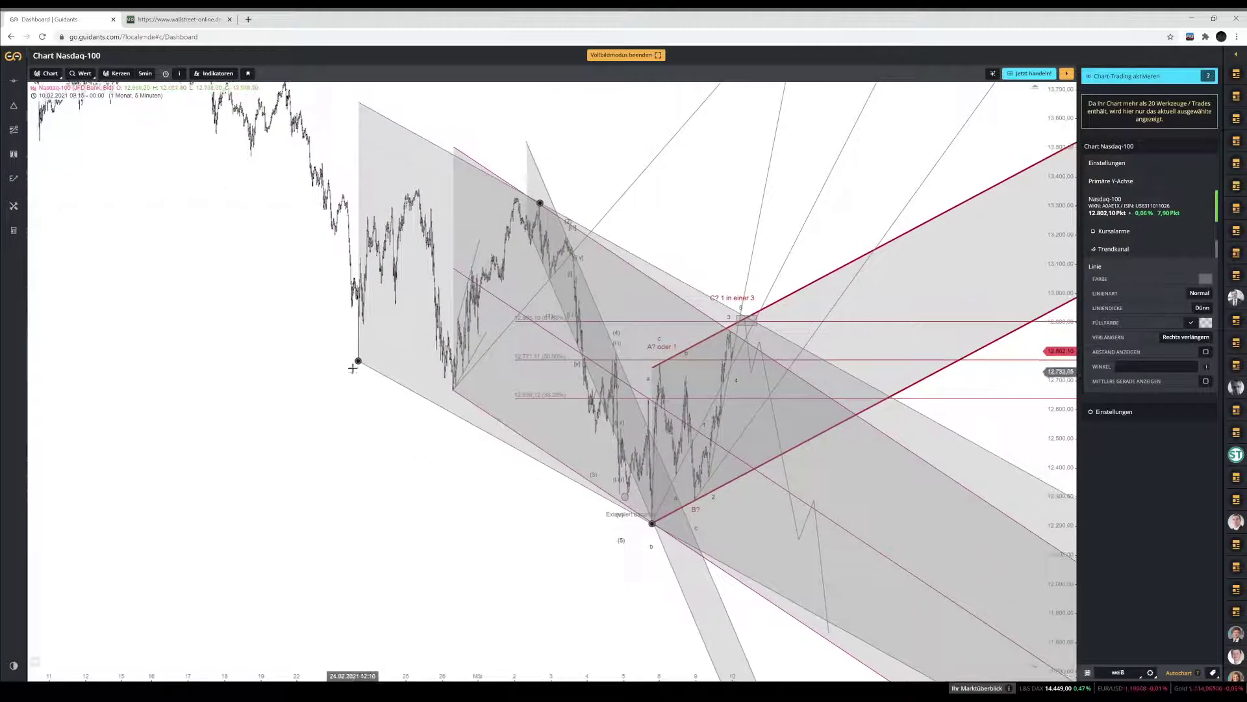
scroll(368, 467, "down", 1)
scroll(367, 466, "up", 1)
scroll(584, 469, "up", 1)
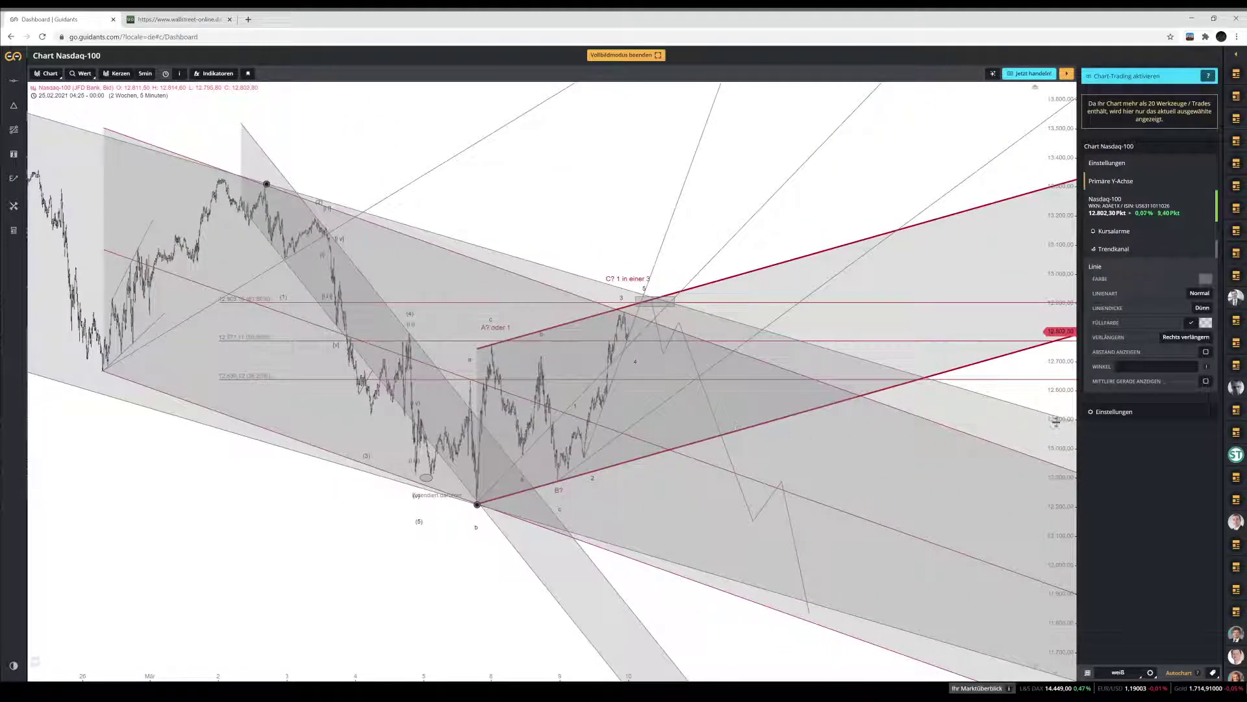
scroll(1032, 543, "up", 1)
scroll(584, 328, "up", 1)
scroll(585, 328, "up", 1)
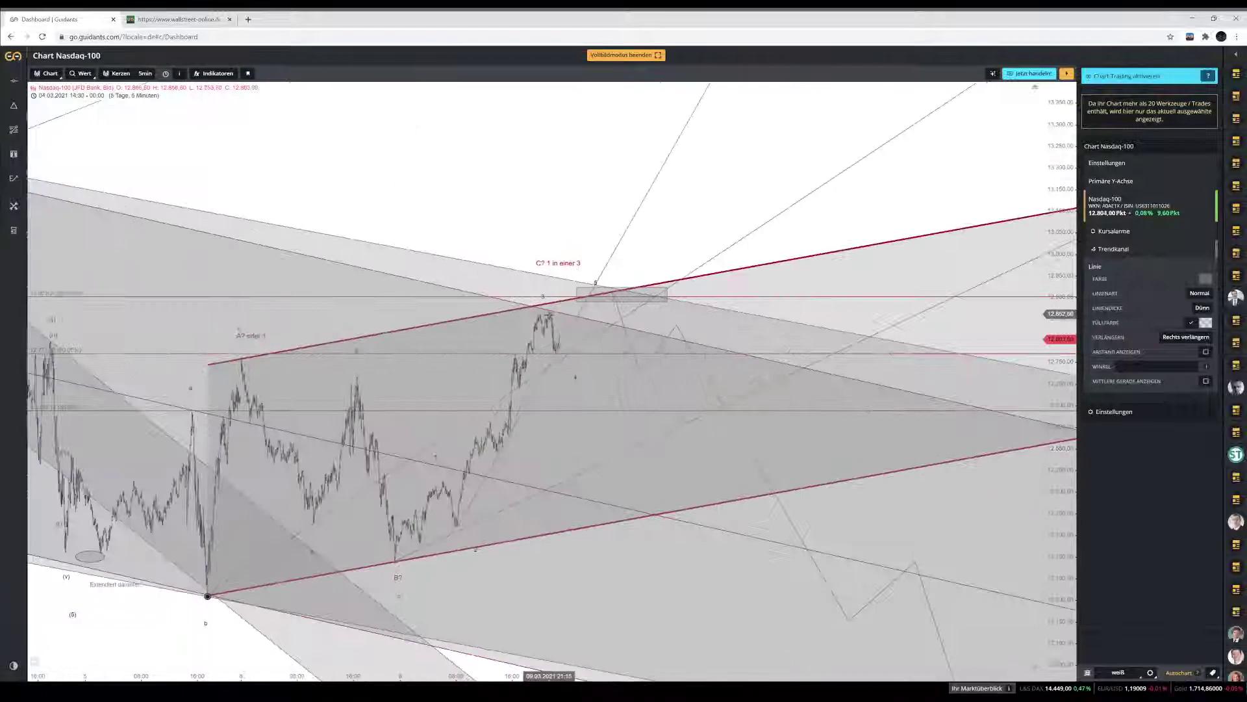
scroll(585, 327, "up", 2)
scroll(595, 233, "down", 1)
scroll(590, 200, "down", 1)
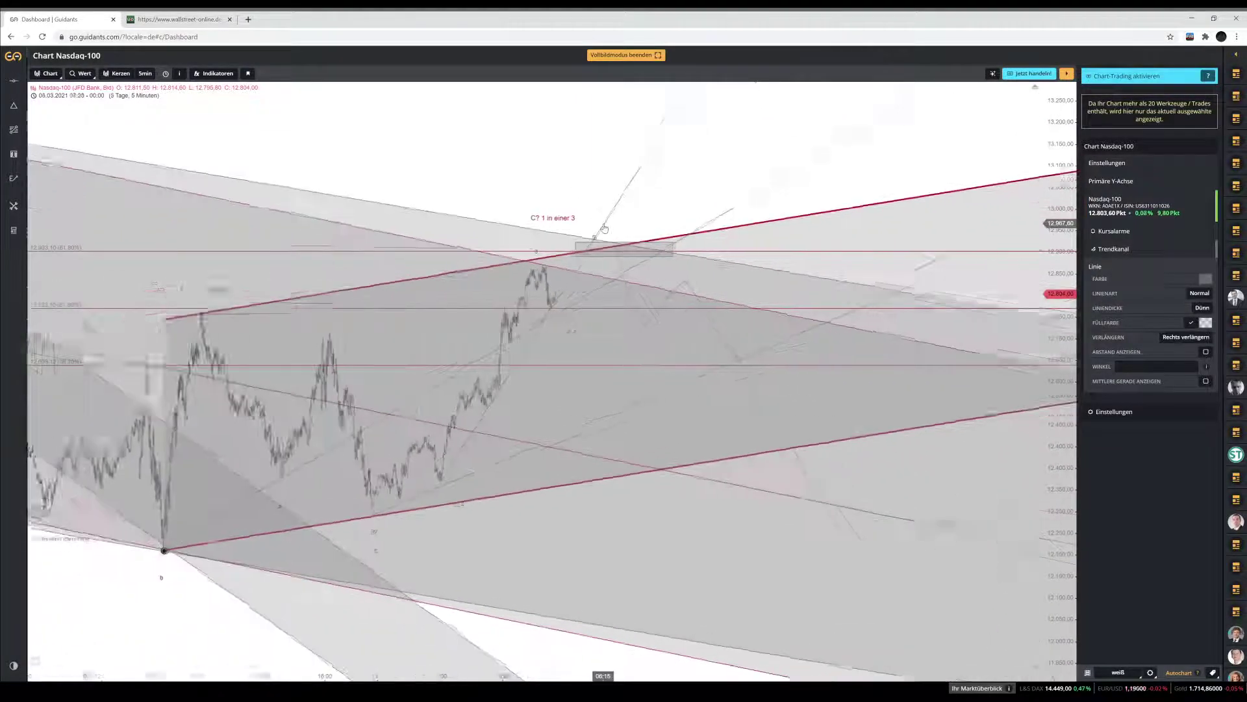
scroll(606, 214, "down", 1)
scroll(594, 185, "down", 1)
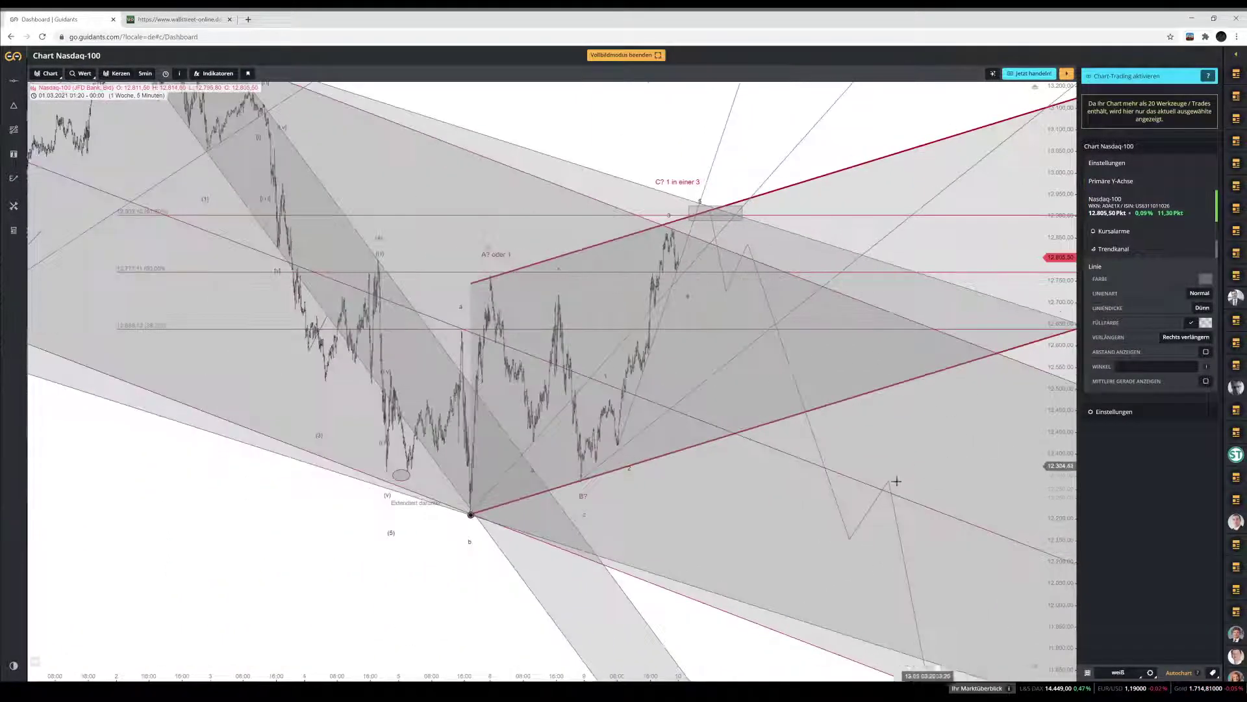
scroll(829, 468, "down", 1)
left_click(740, 258)
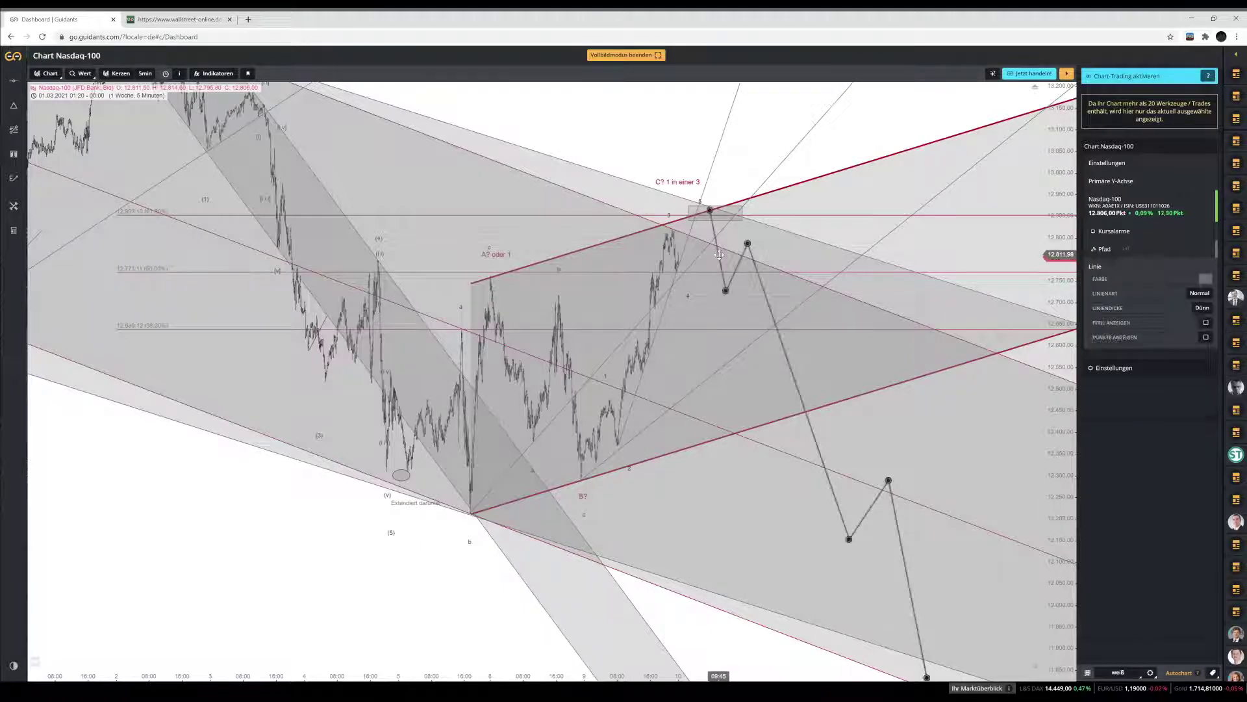
scroll(573, 556, "up", 1)
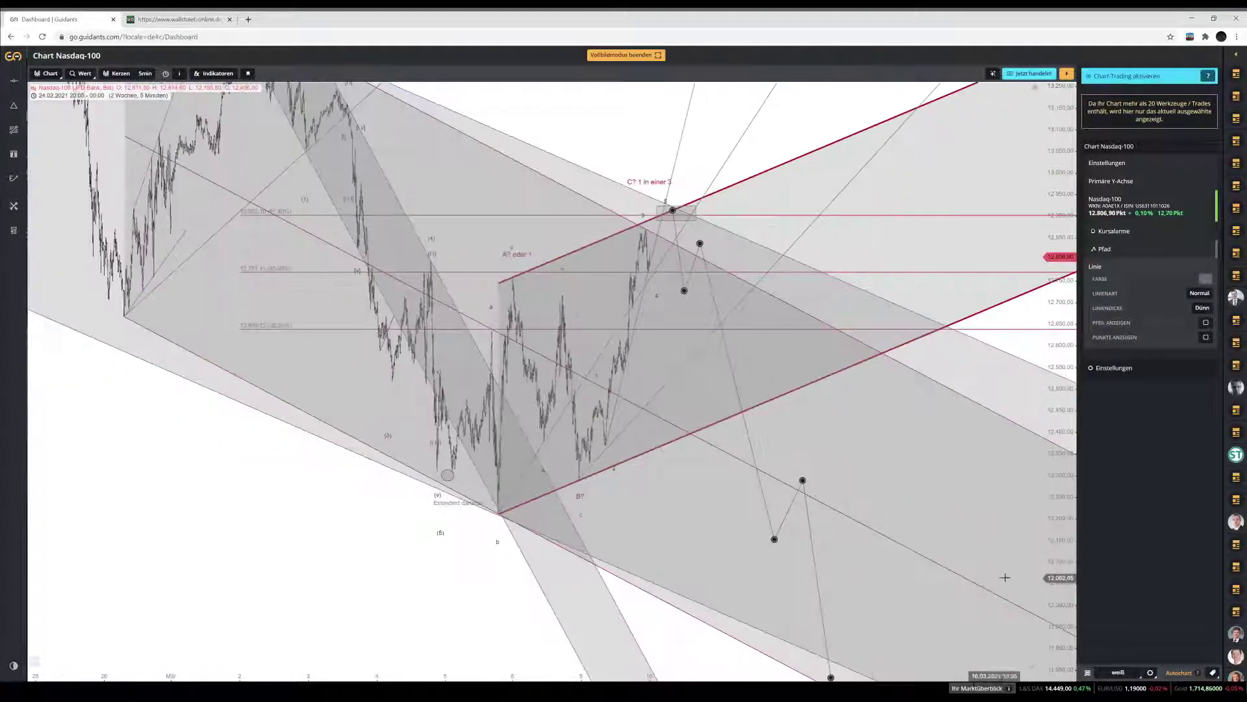
scroll(575, 554, "down", 1)
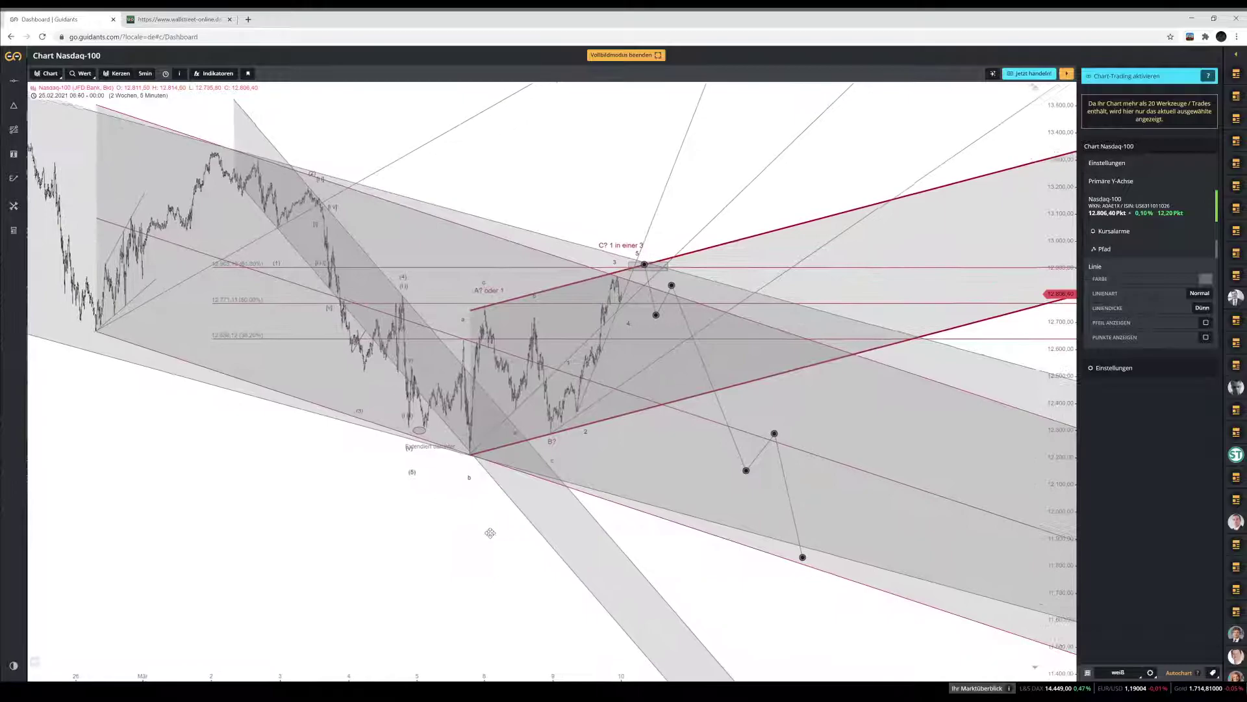
scroll(418, 491, "down", 1)
scroll(418, 490, "right", 2)
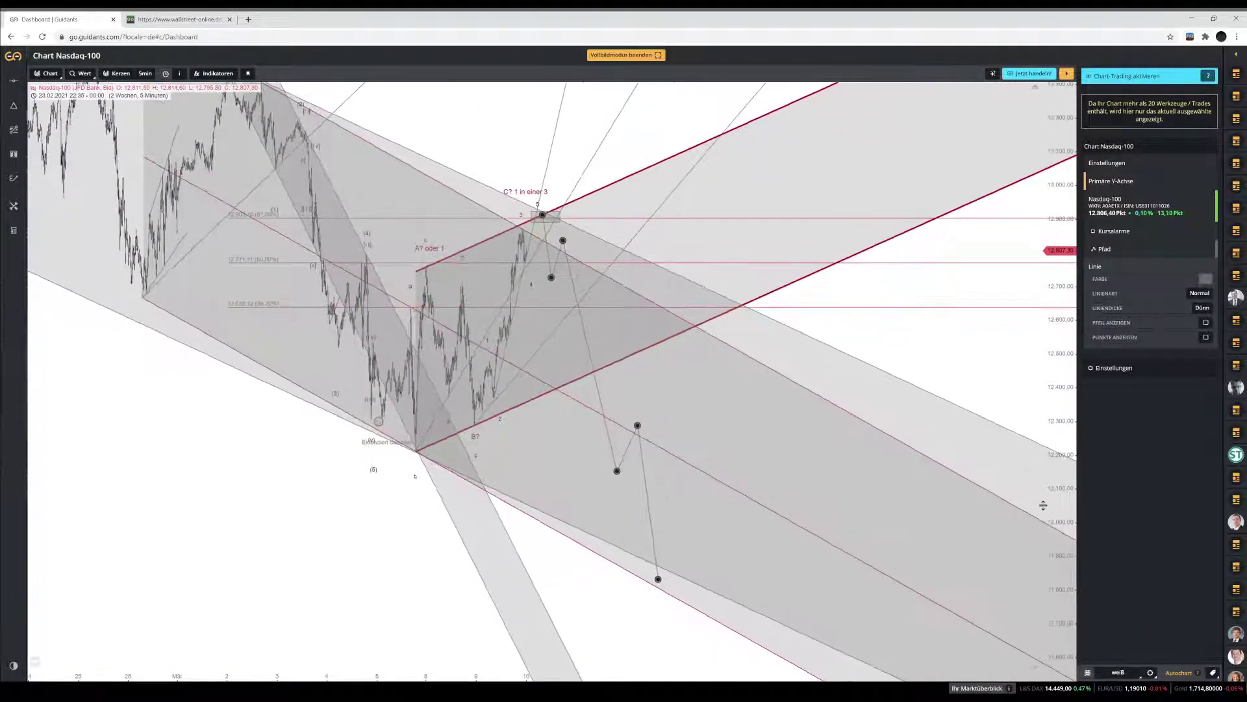
scroll(629, 280, "up", 2)
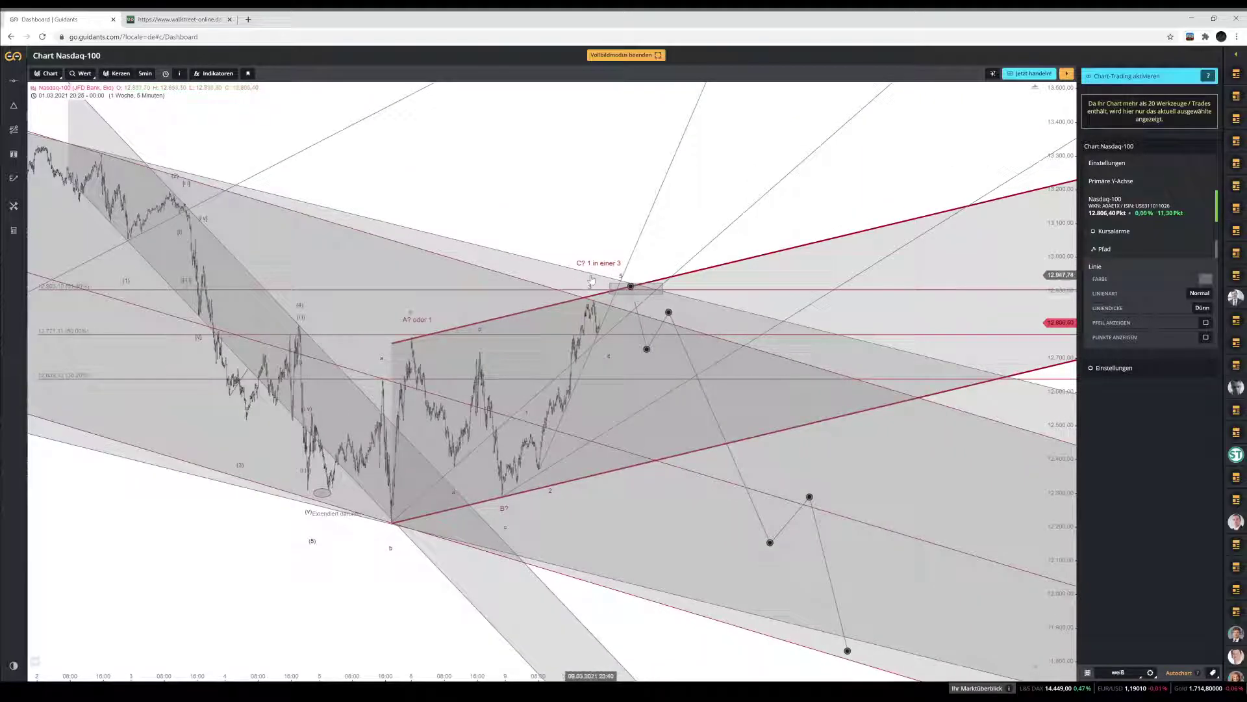
scroll(594, 270, "down", 2)
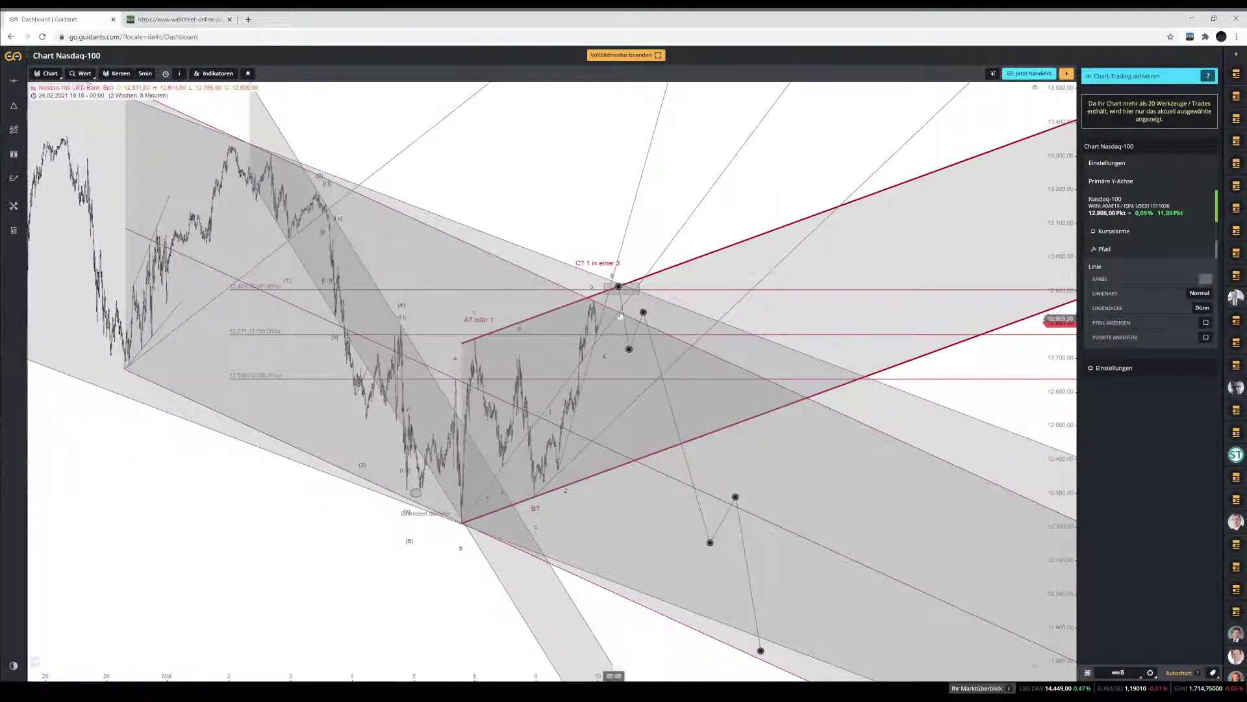
scroll(651, 277, "down", 2)
scroll(722, 312, "down", 2)
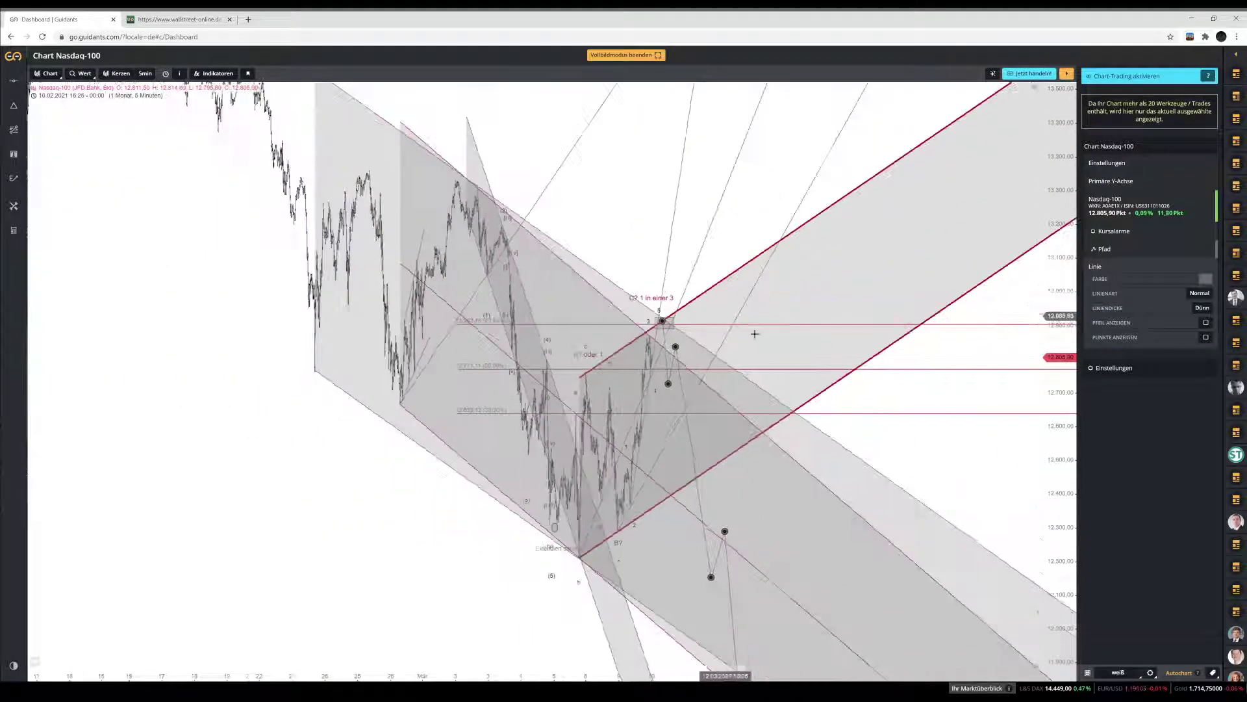
left_click_drag(319, 389, 414, 389)
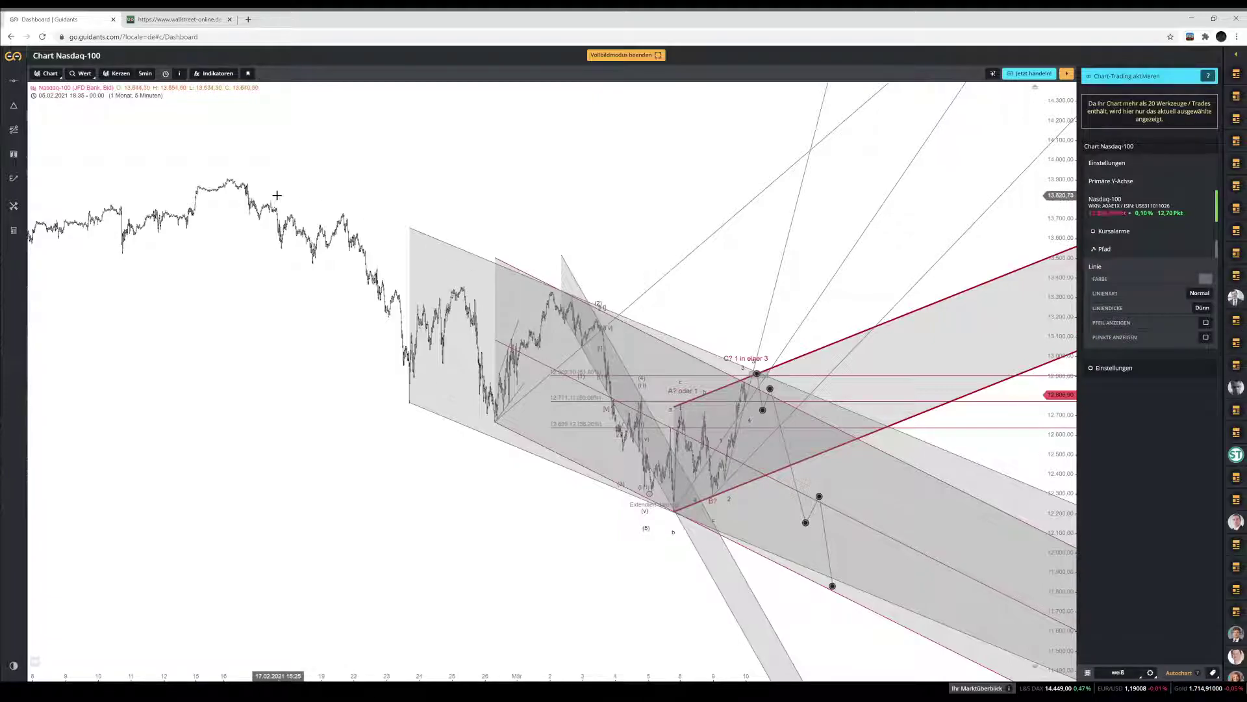
left_click_drag(544, 531, 468, 526)
scroll(462, 522, "down", 1)
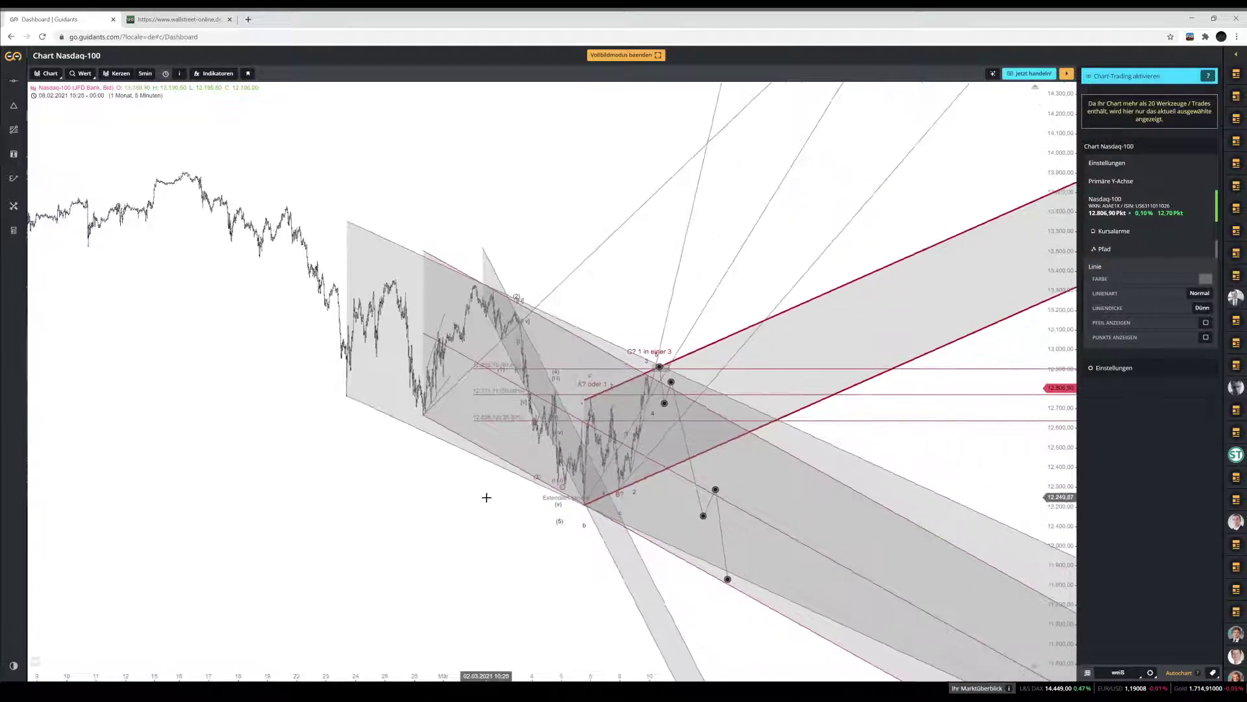
scroll(455, 519, "down", 1)
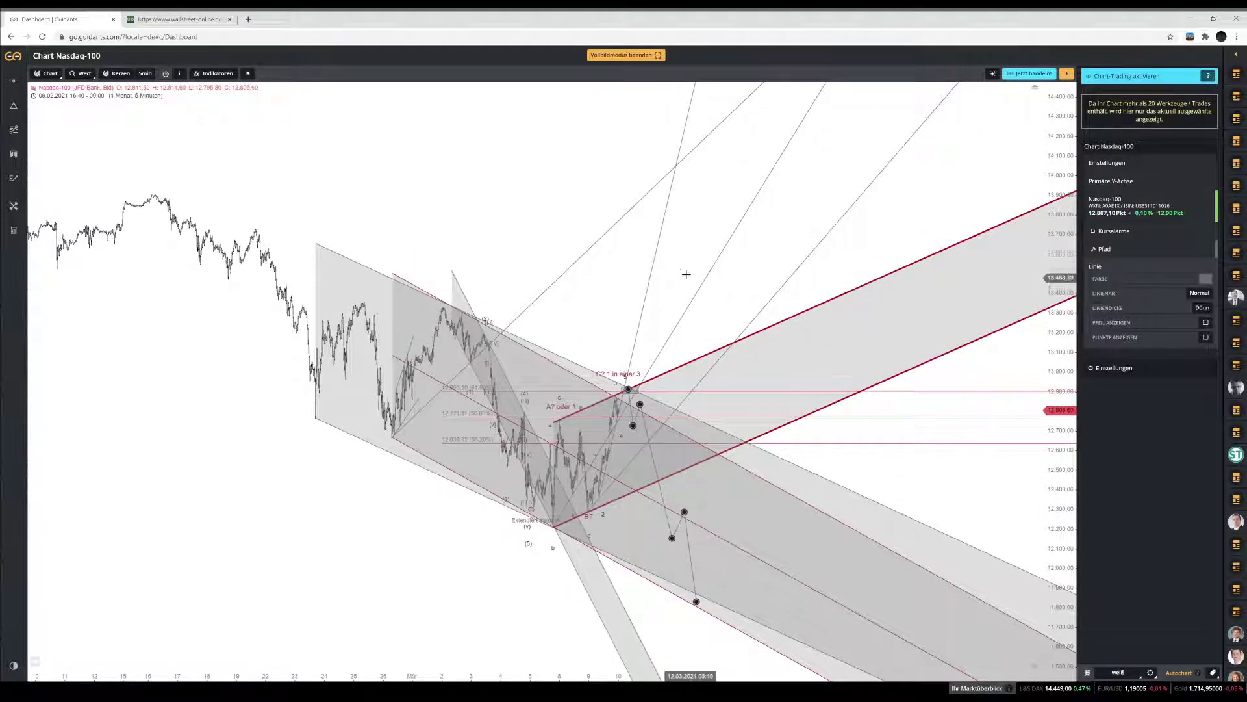
left_click_drag(673, 285, 696, 293)
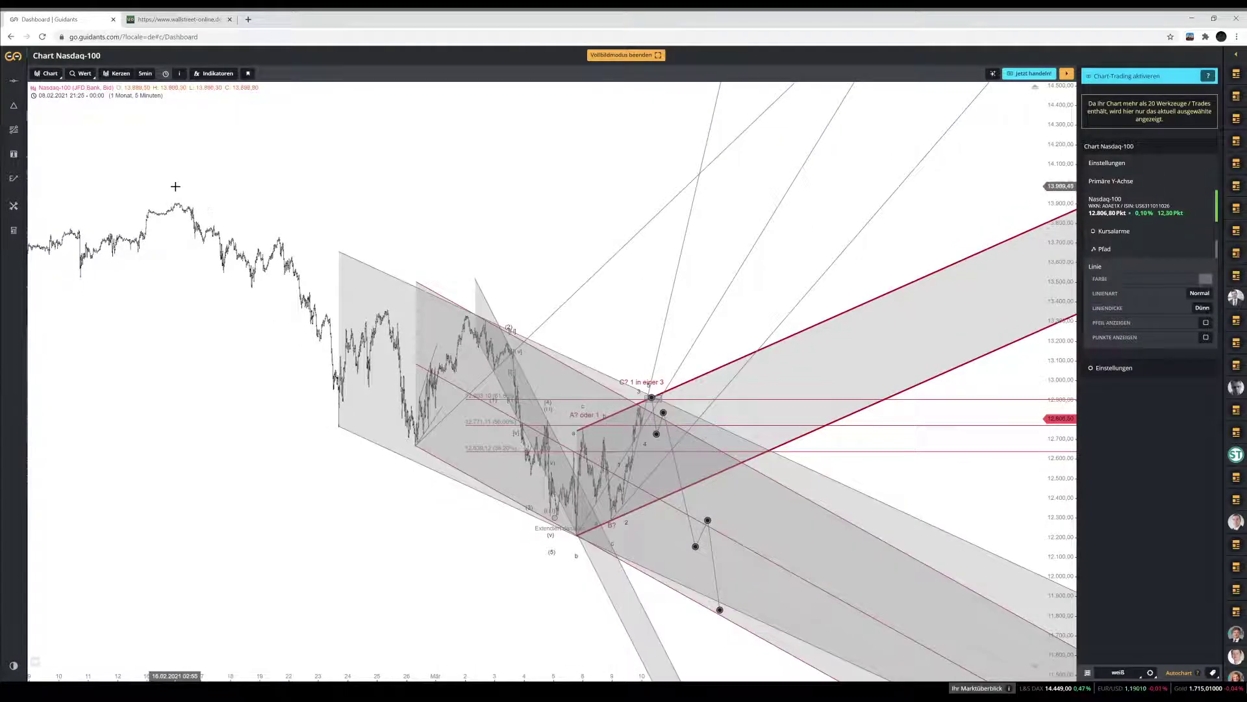
left_click_drag(754, 315, 709, 349)
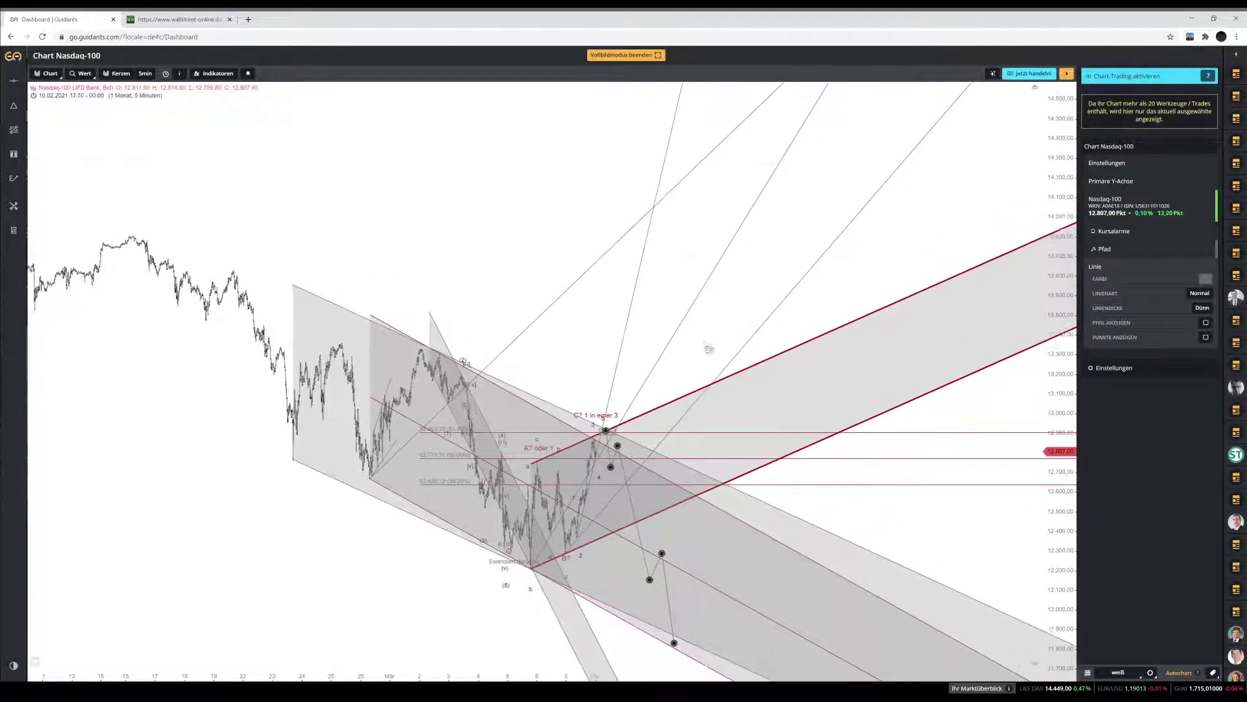
left_click_drag(965, 360, 692, 336)
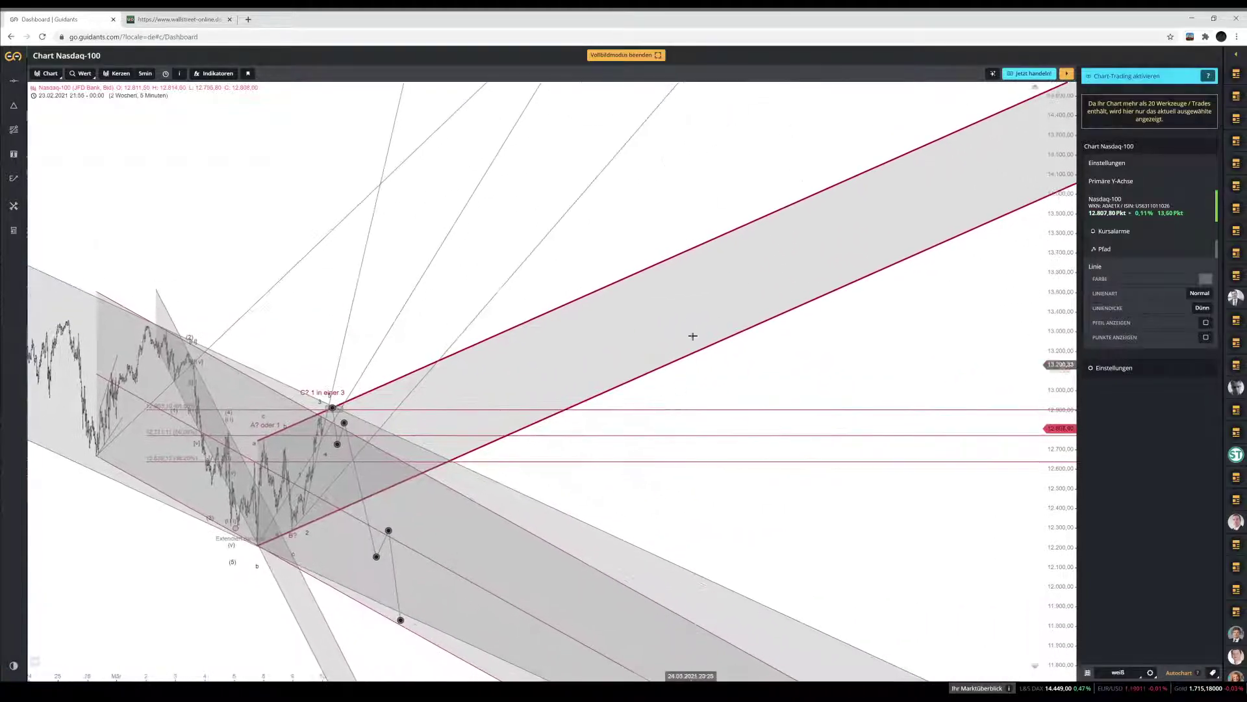
mouse_move(672, 523)
left_mouse_down()
mouse_move(686, 438)
mouse_move(822, 376)
left_mouse_up()
scroll(833, 371, "up", 1)
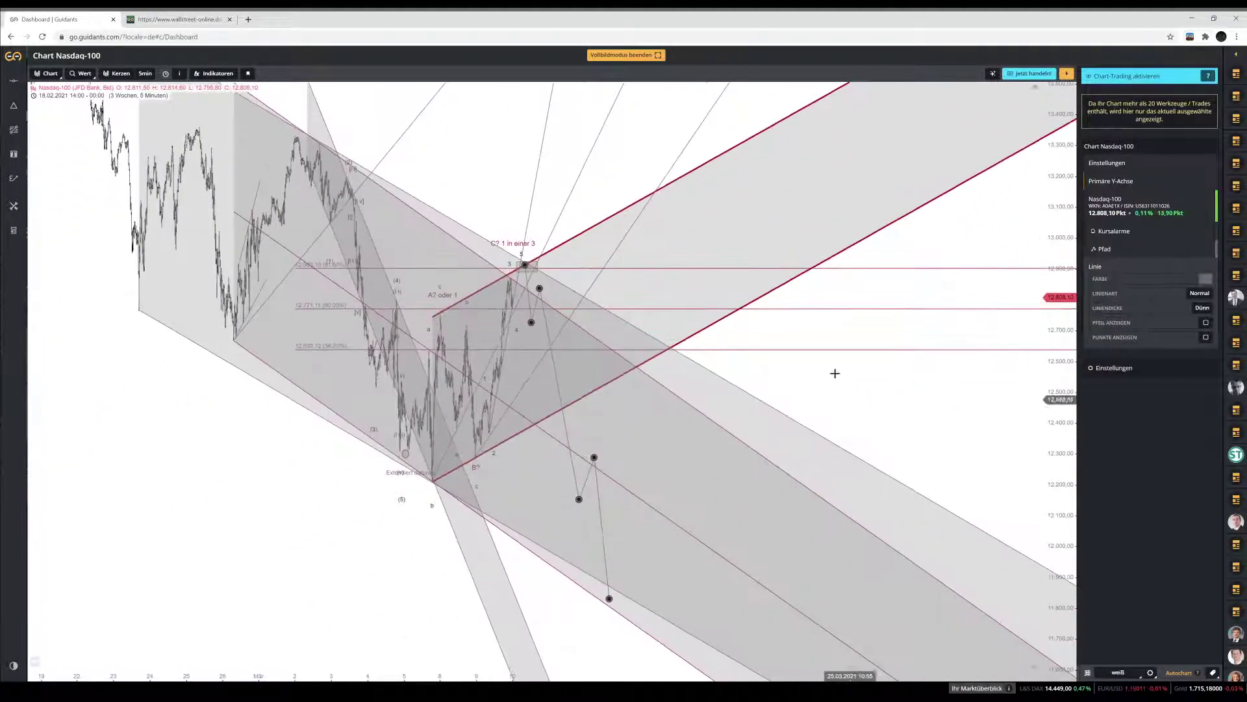
scroll(761, 390, "up", 1)
scroll(683, 389, "up", 2)
scroll(597, 396, "up", 1)
scroll(596, 395, "up", 1)
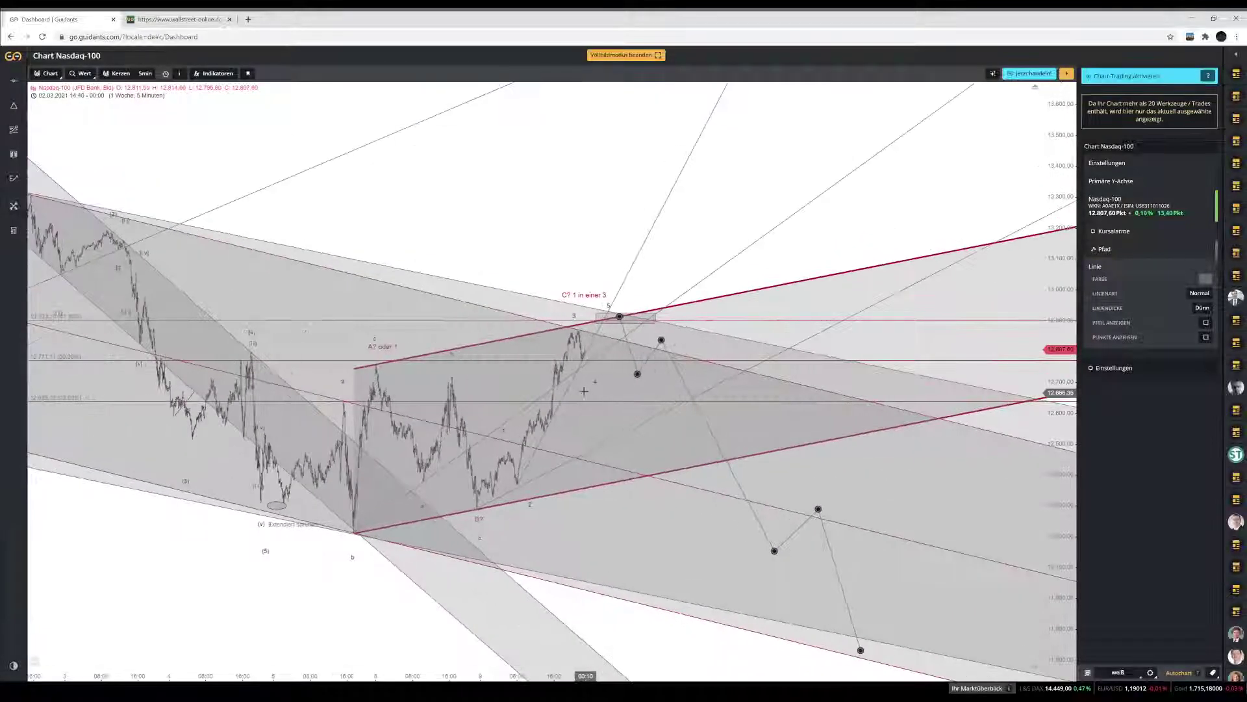
scroll(585, 372, "up", 1)
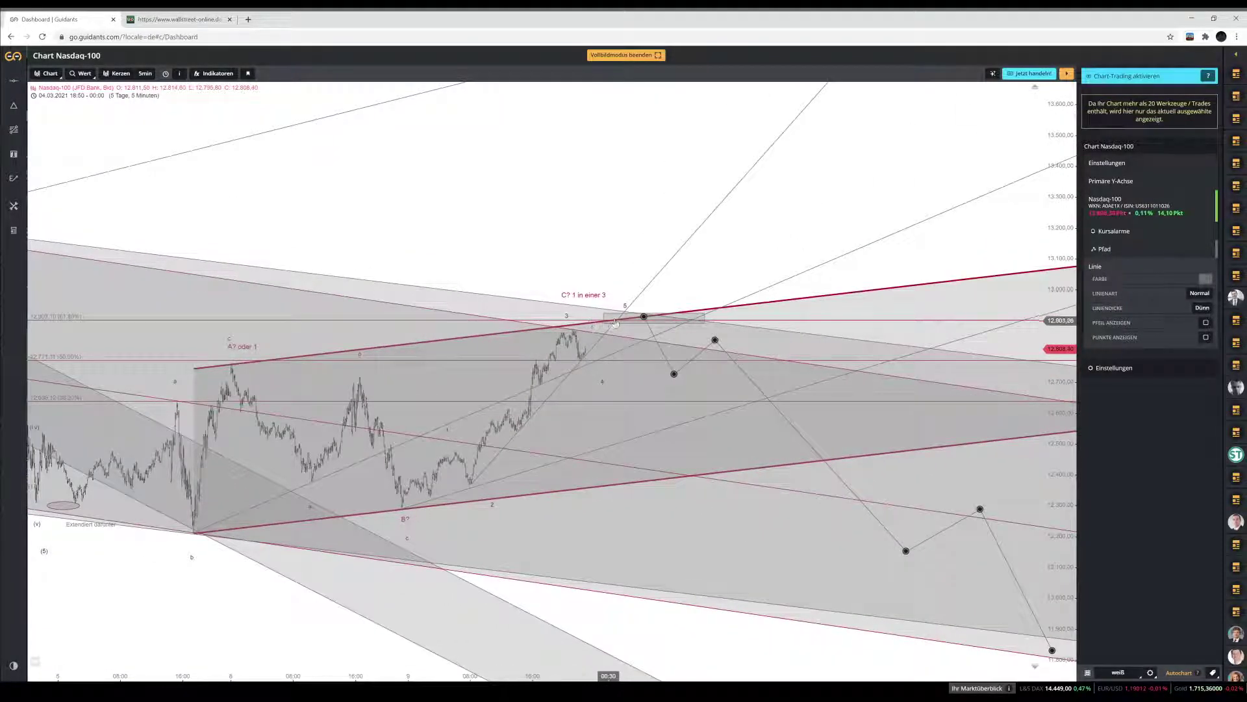
scroll(629, 371, "down", 1)
scroll(629, 342, "down", 1)
scroll(634, 292, "down", 2)
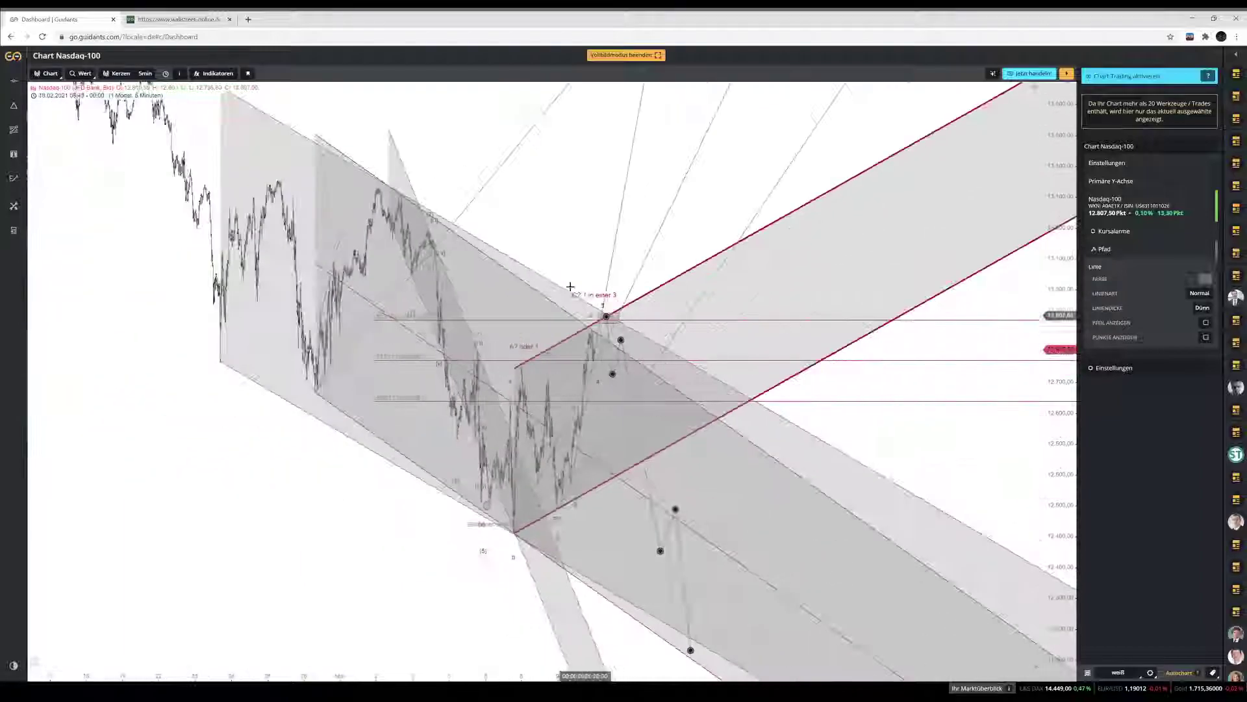
scroll(635, 251, "down", 1)
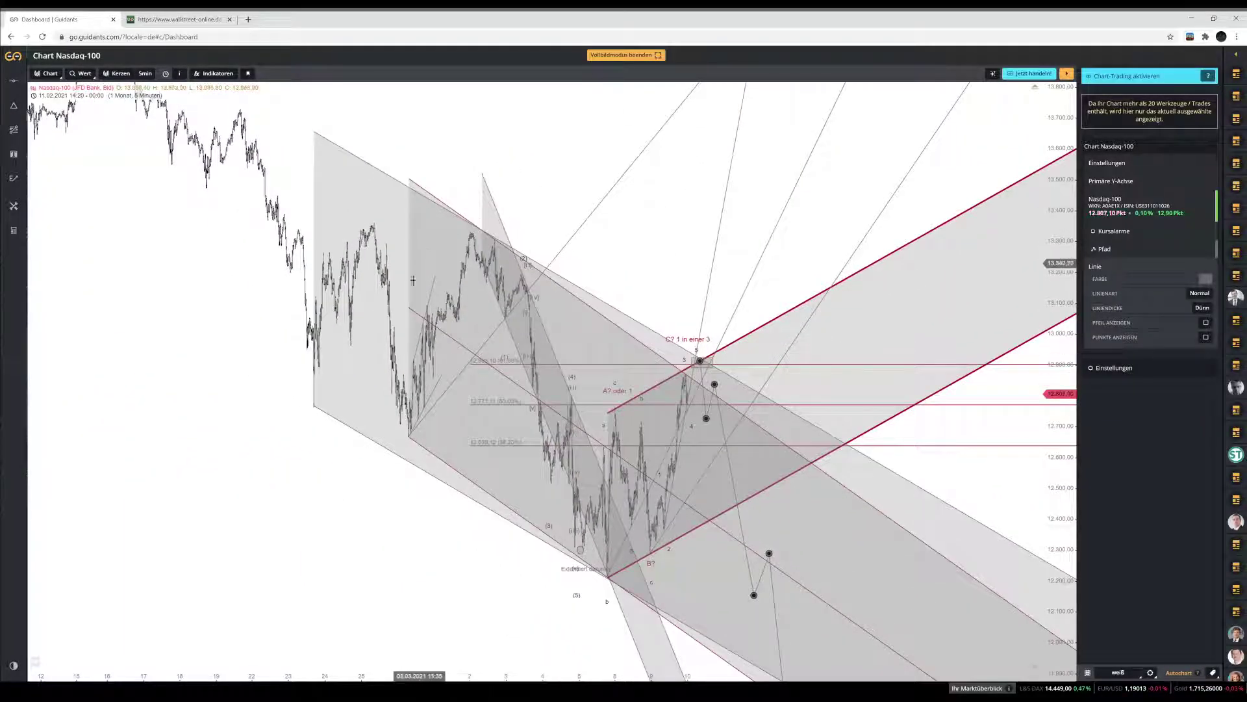
left_click_drag(673, 336, 621, 303)
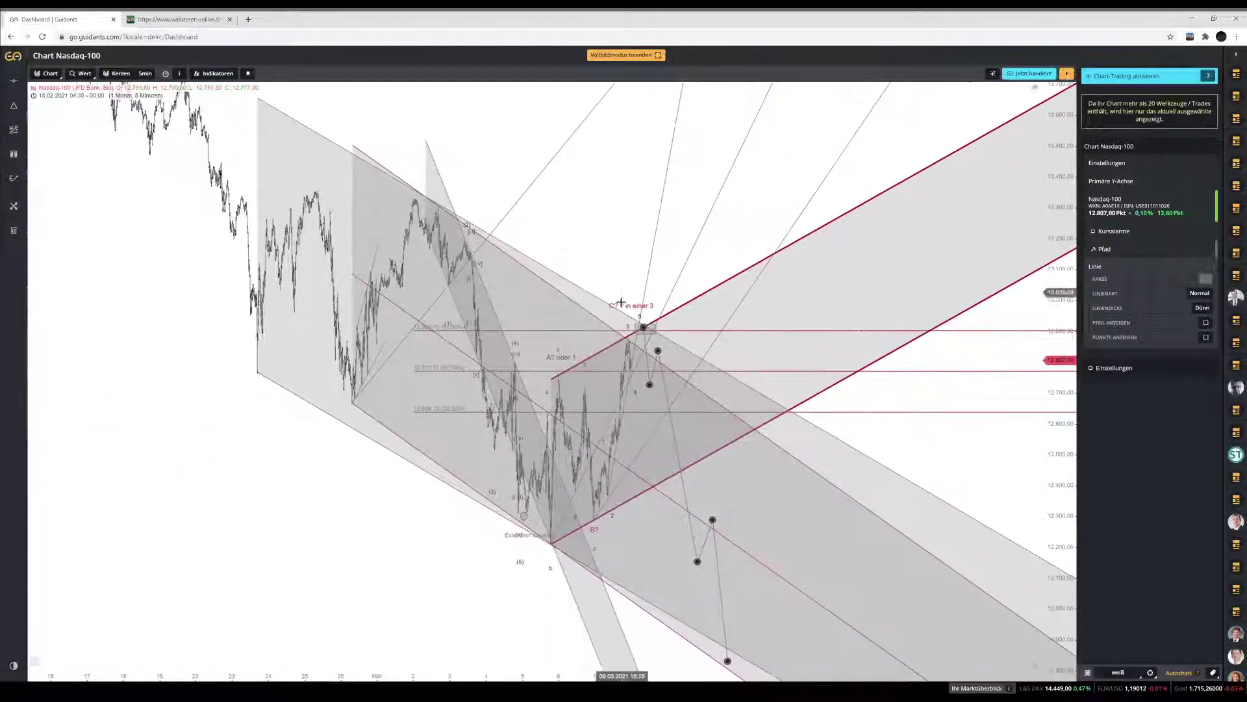
scroll(659, 593, "up", 2)
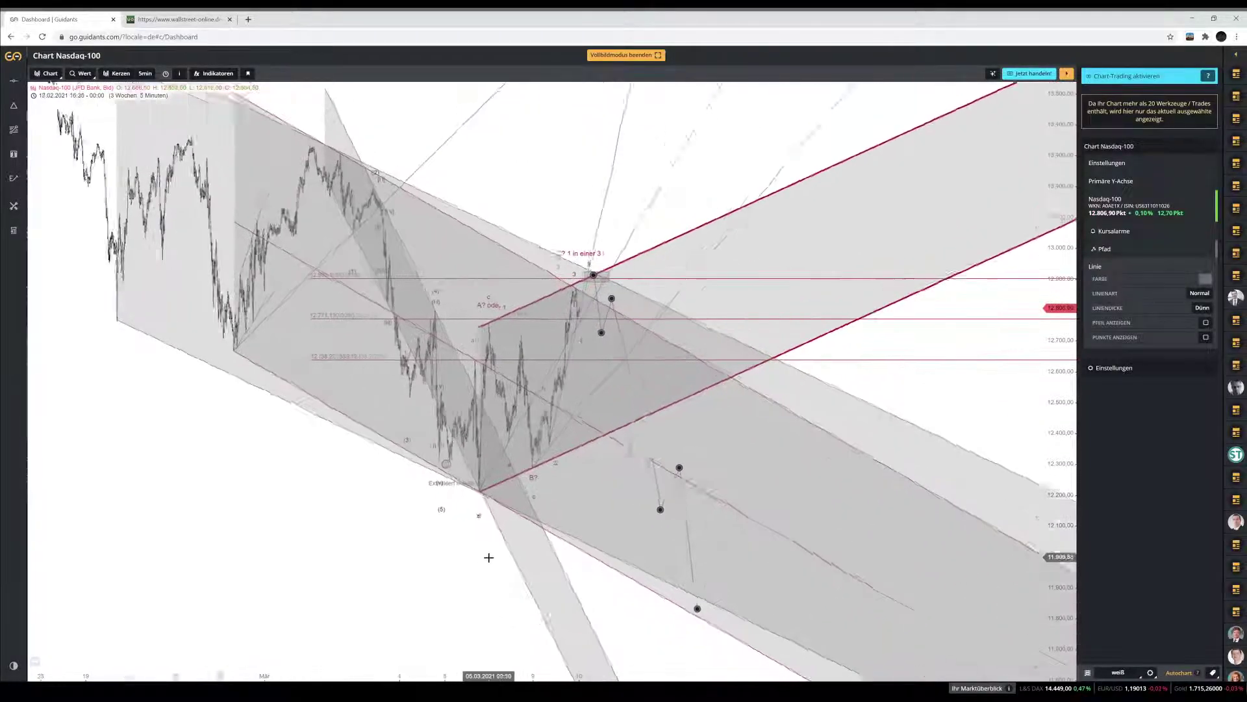
scroll(659, 593, "up", 1)
scroll(994, 390, "up", 1)
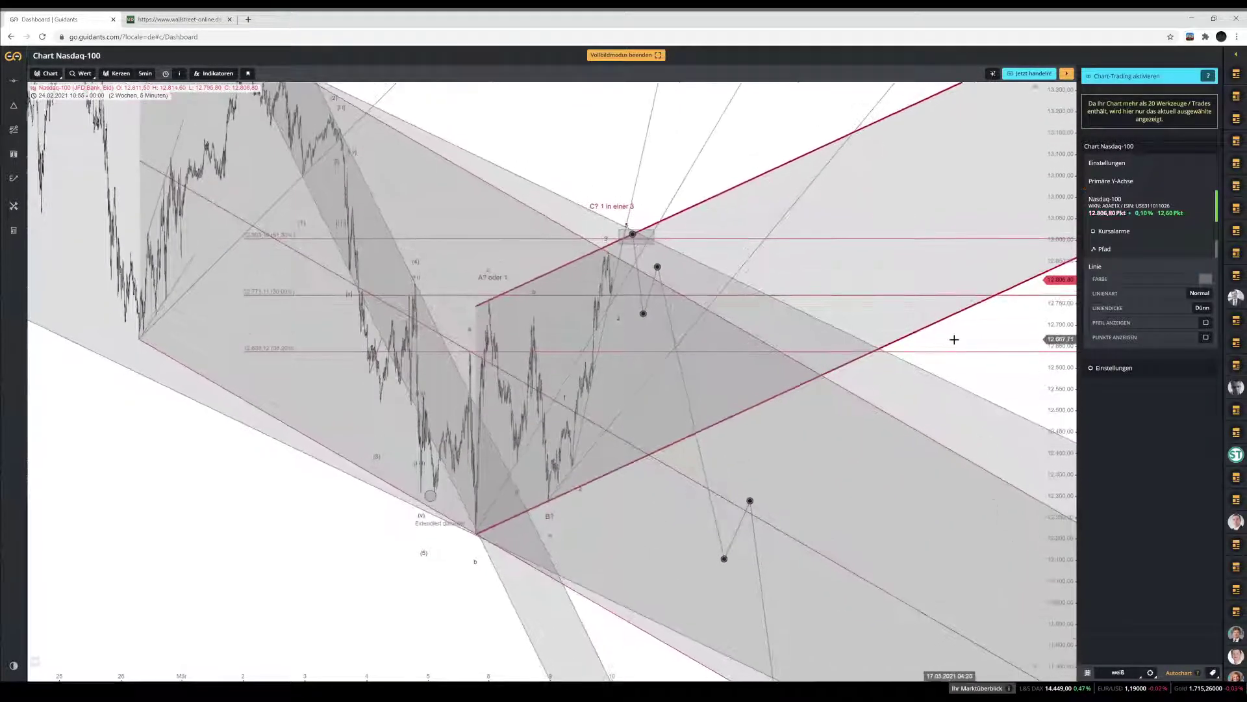
scroll(877, 351, "up", 1)
scroll(682, 346, "up", 1)
scroll(615, 340, "up", 1)
scroll(607, 383, "up", 1)
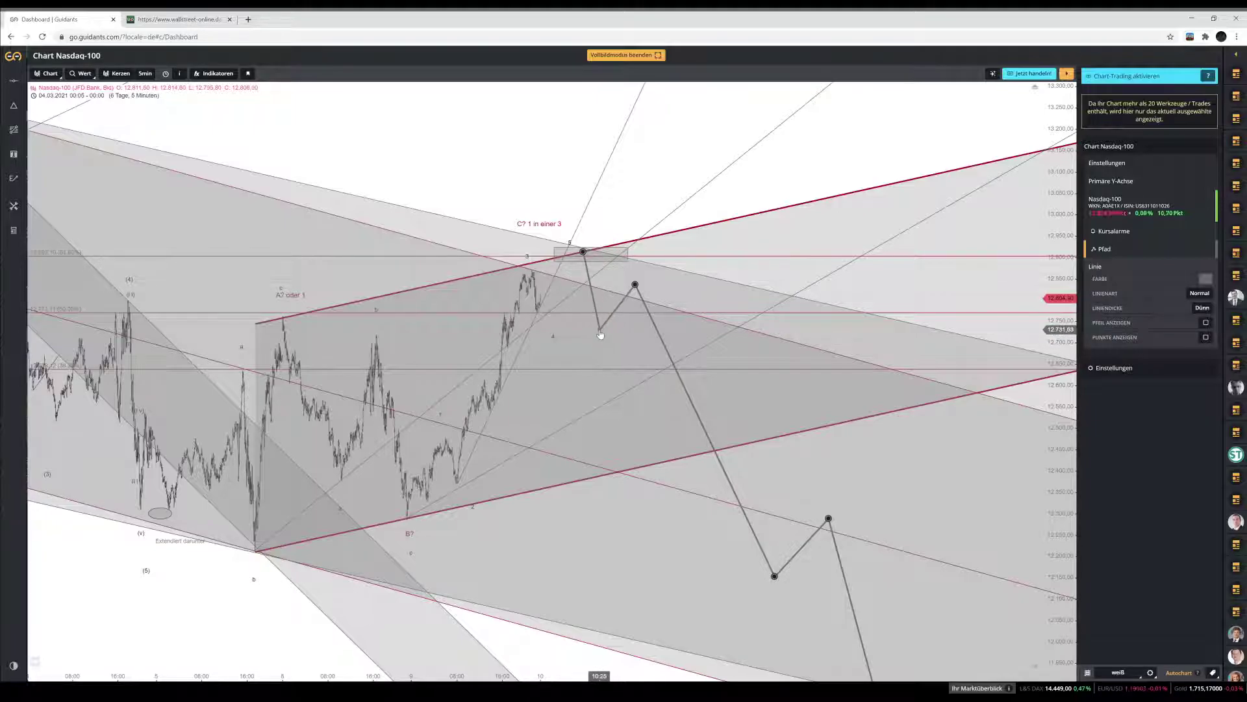
left_click_drag(484, 202, 507, 163)
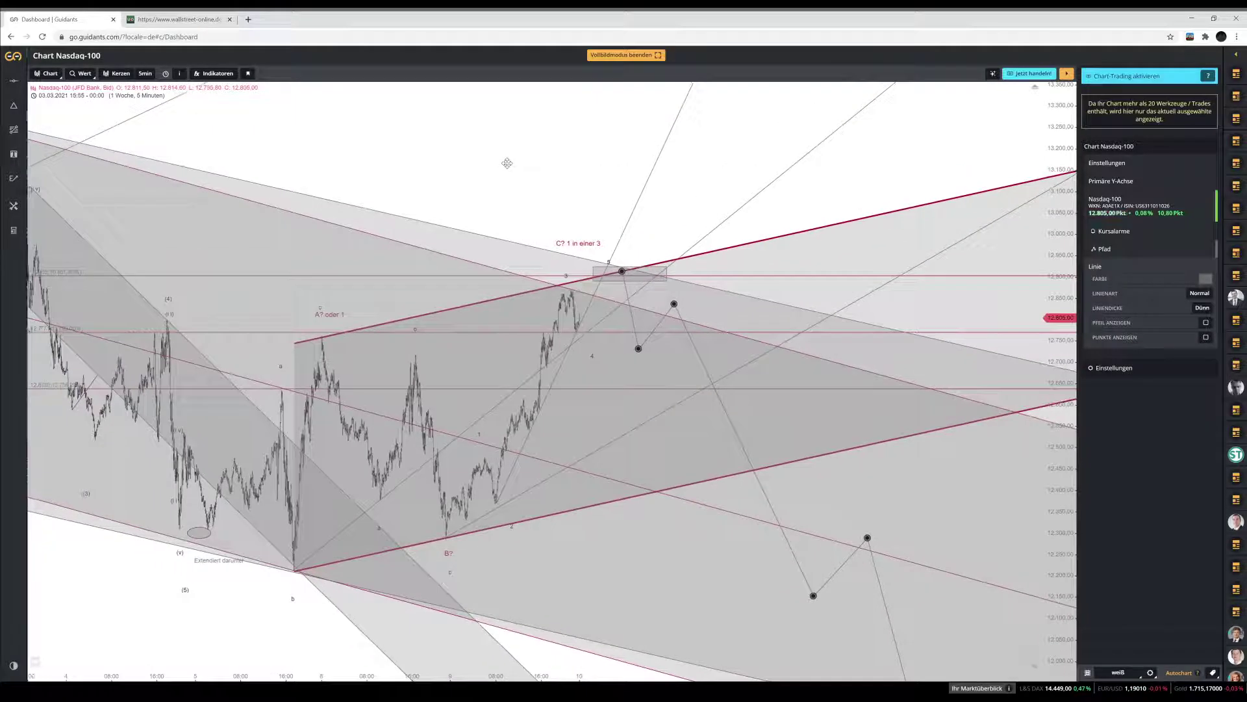
left_click(612, 502)
scroll(694, 480, "down", 2)
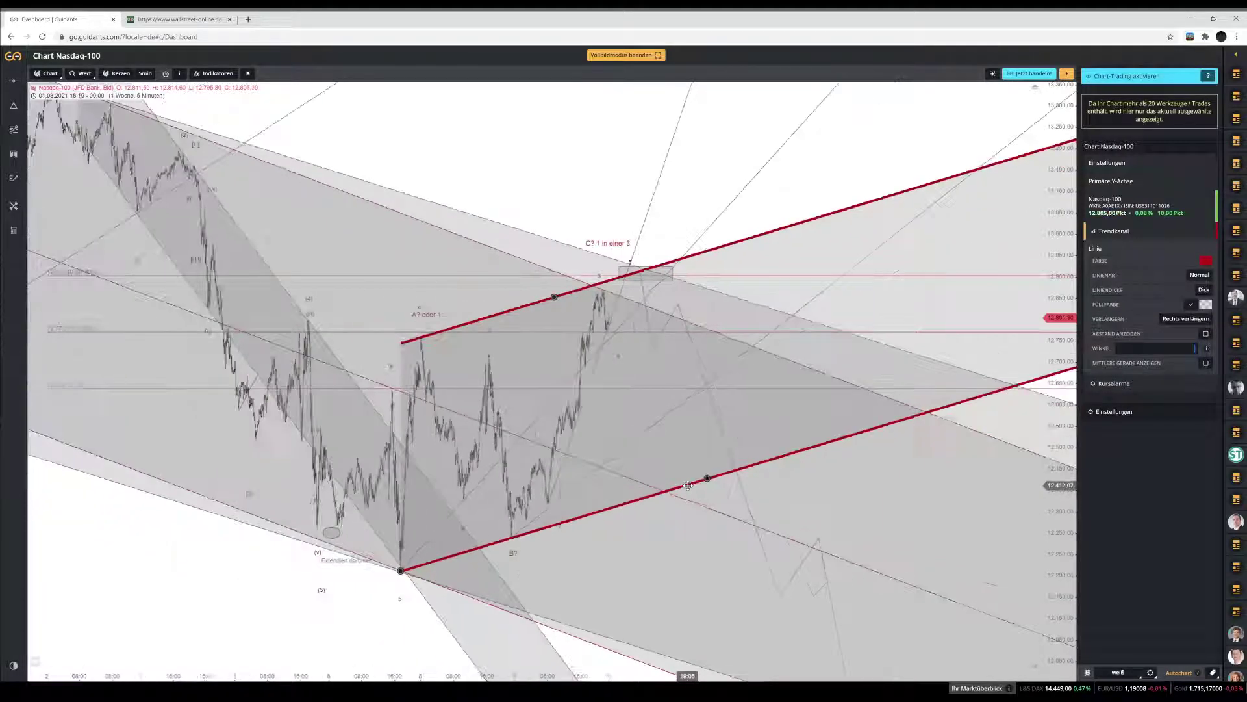
scroll(702, 458, "down", 2)
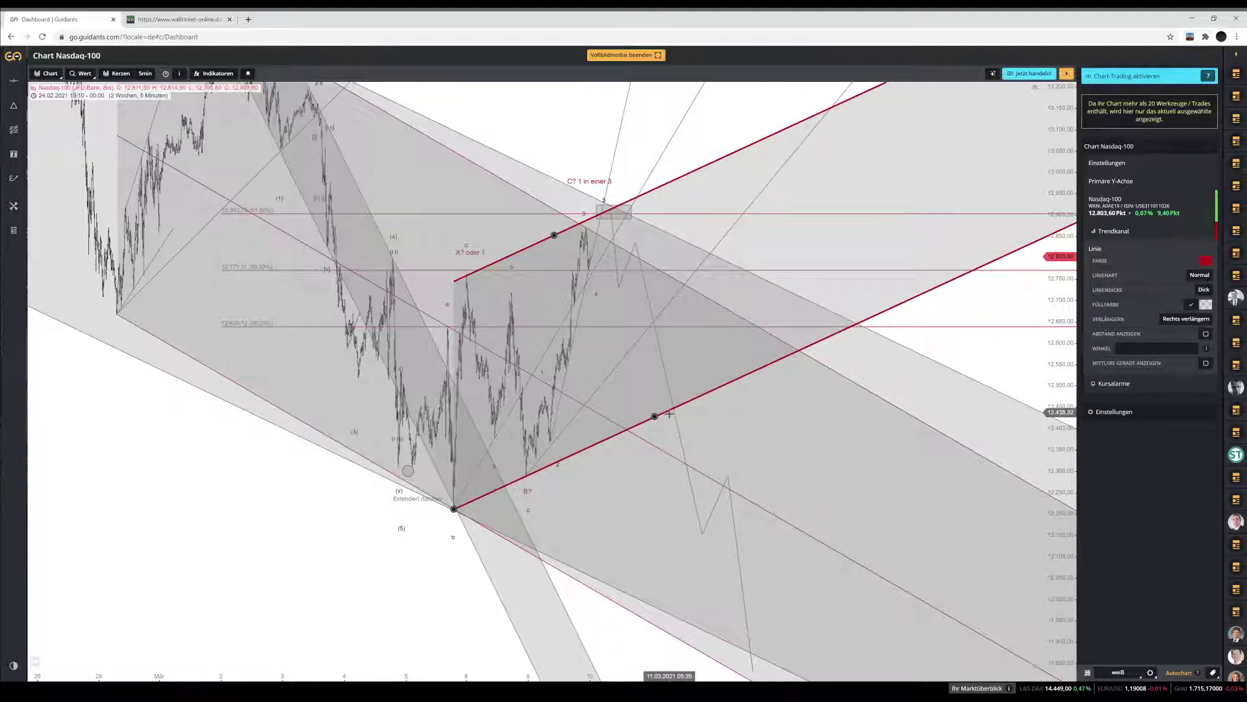
scroll(671, 420, "down", 1)
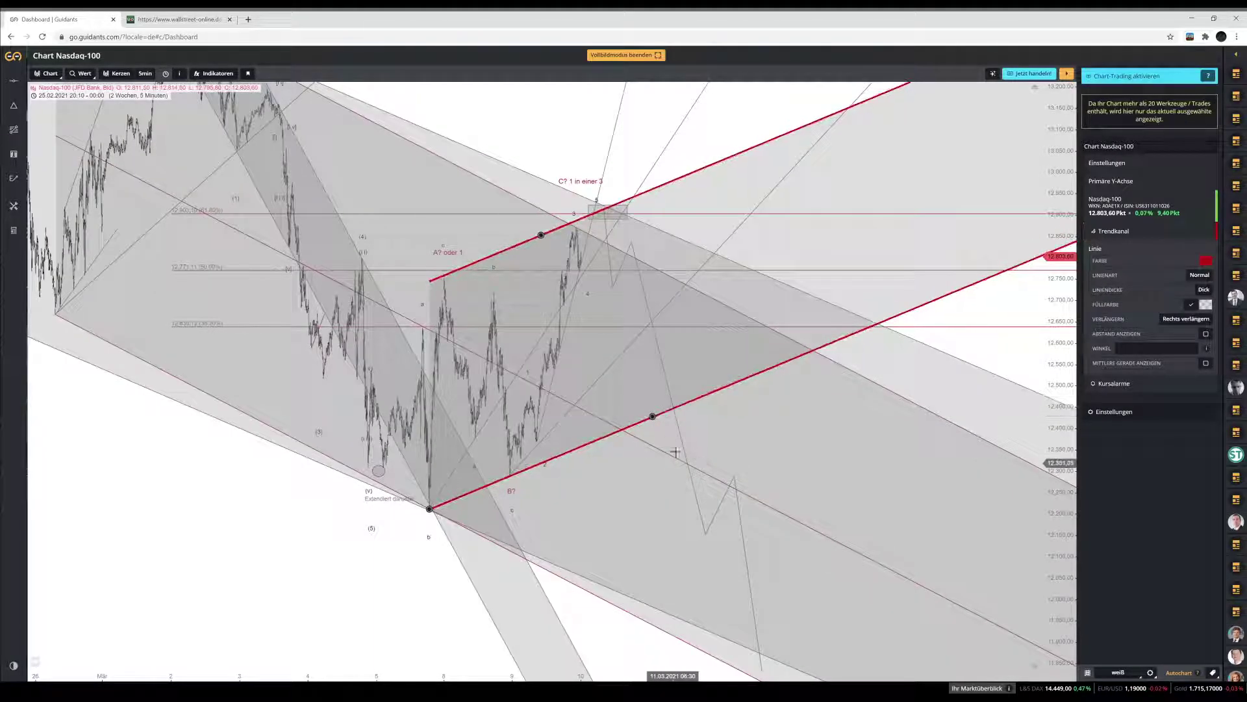
mouse_move(743, 661)
left_mouse_down()
mouse_move(672, 533)
mouse_move(761, 603)
left_mouse_up()
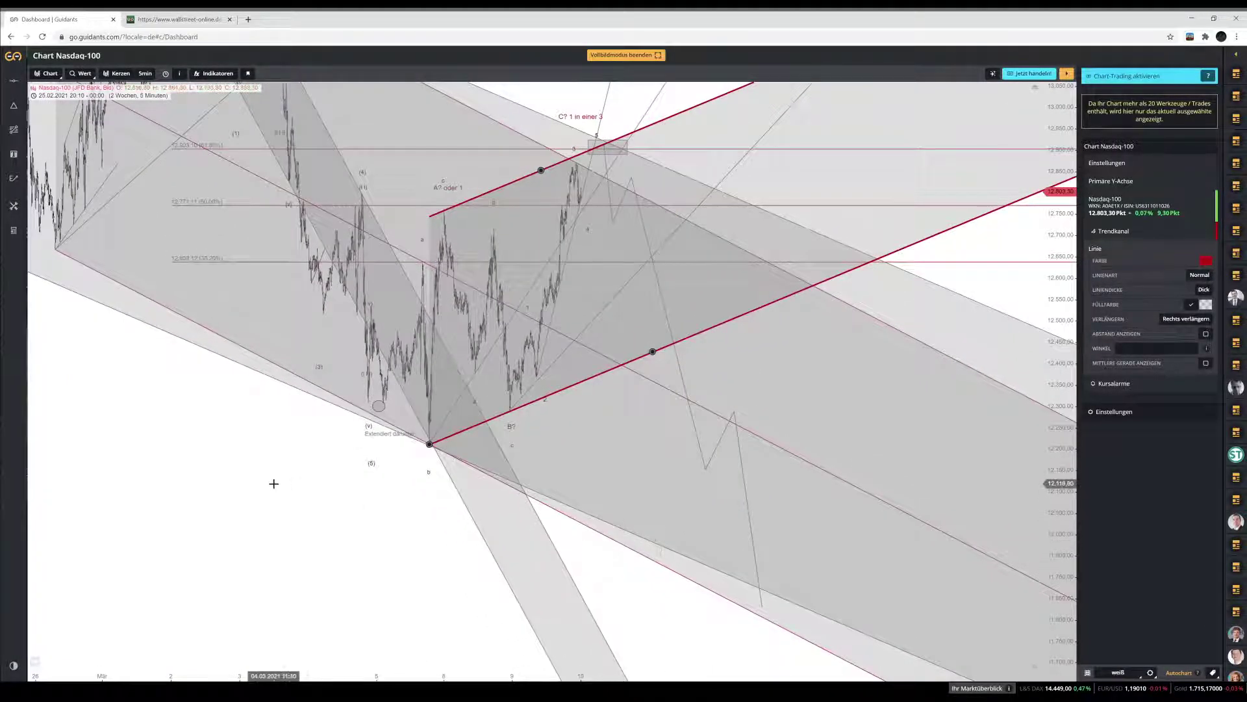
scroll(273, 484, "down", 1)
left_click_drag(274, 483, 362, 576)
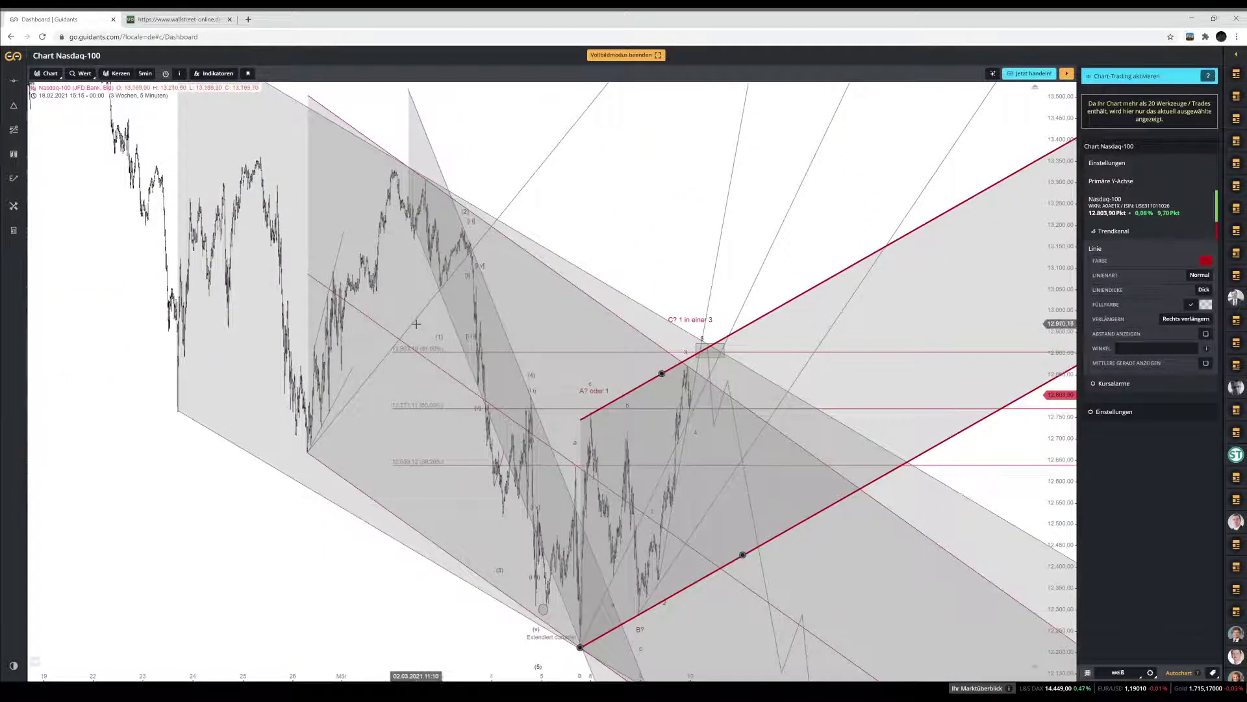
left_click(416, 322)
Pivot the thin late-February trendline about its left anchor, then recentre on the rally
left_click(415, 320)
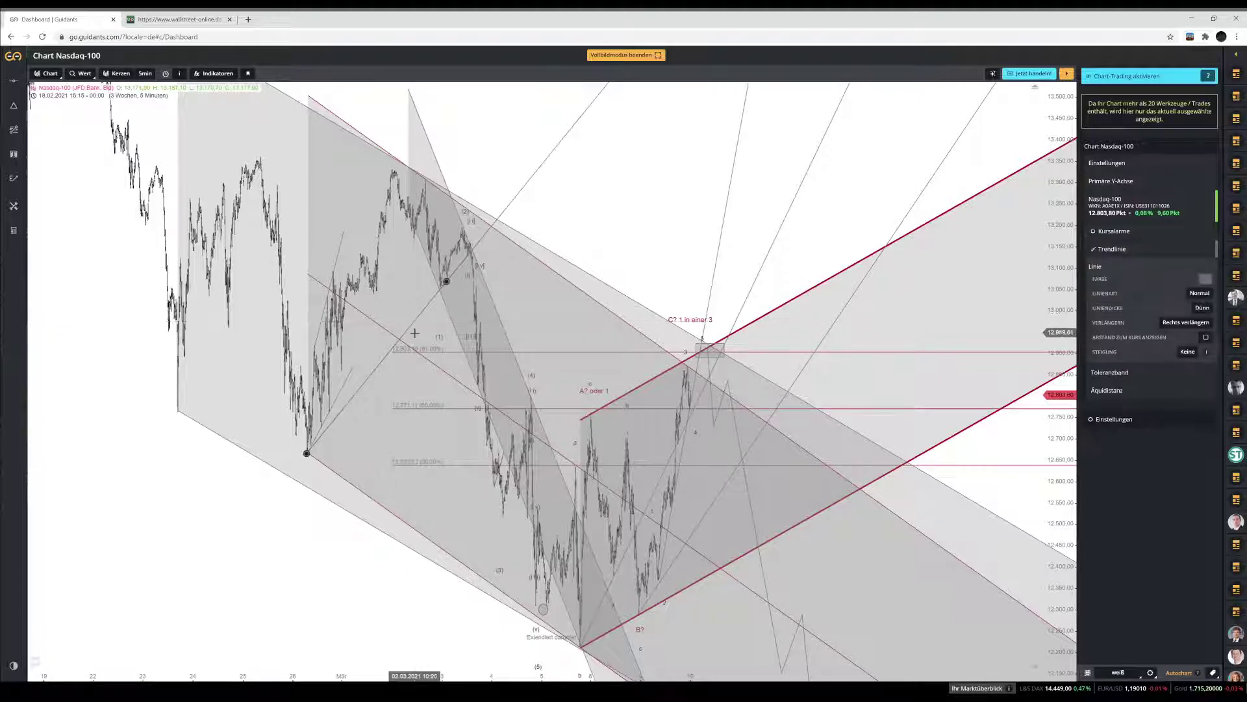
scroll(415, 327, "up", 2)
scroll(414, 332, "up", 1)
scroll(431, 321, "down", 1)
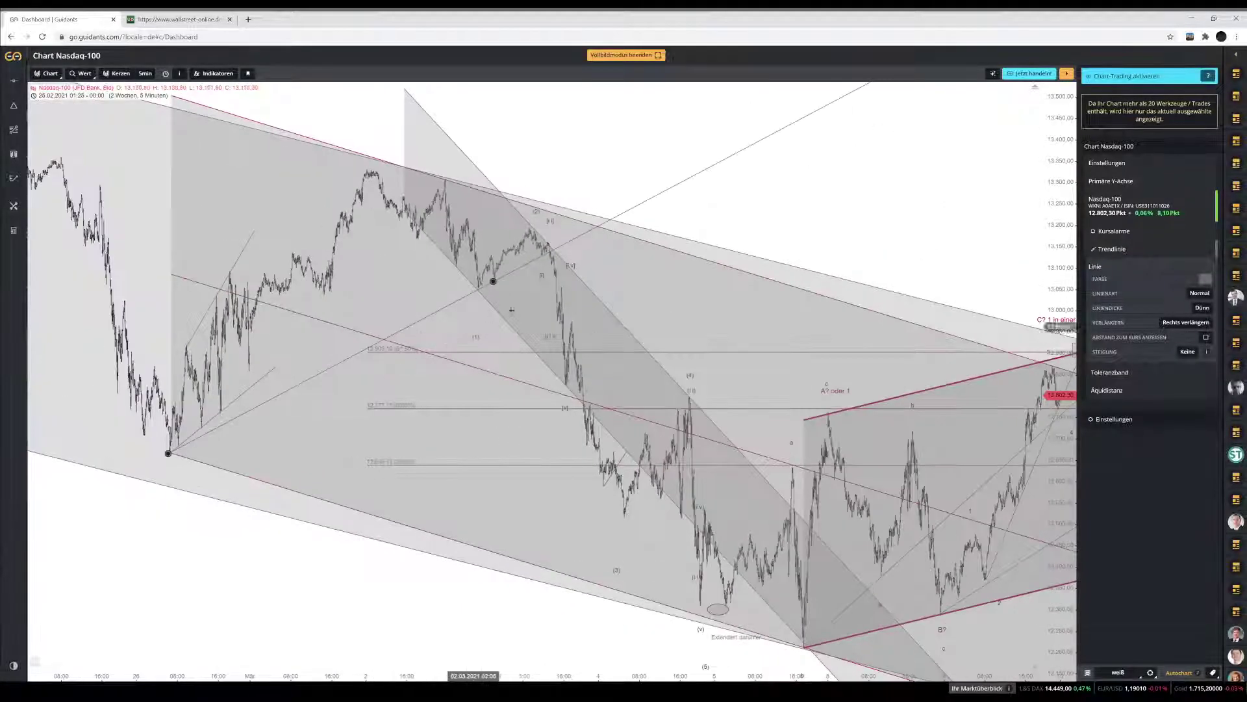
left_click(493, 281)
left_click_drag(494, 282, 483, 294)
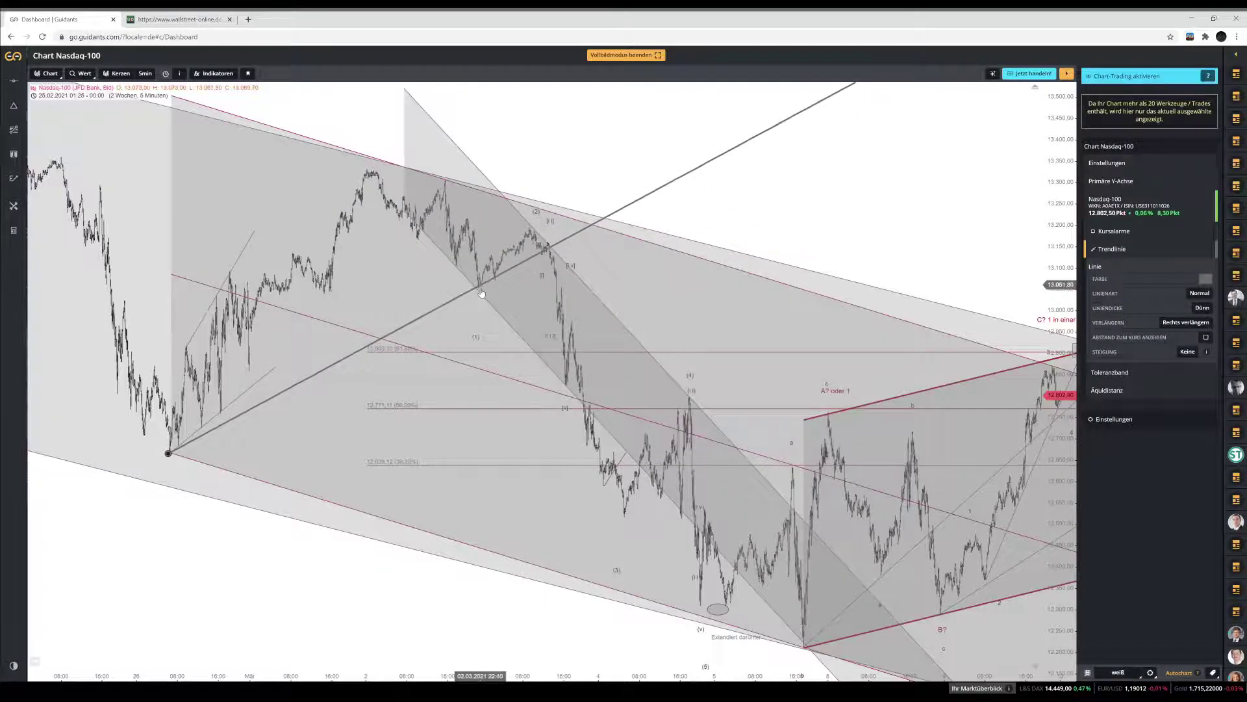
left_click_drag(483, 294, 495, 278)
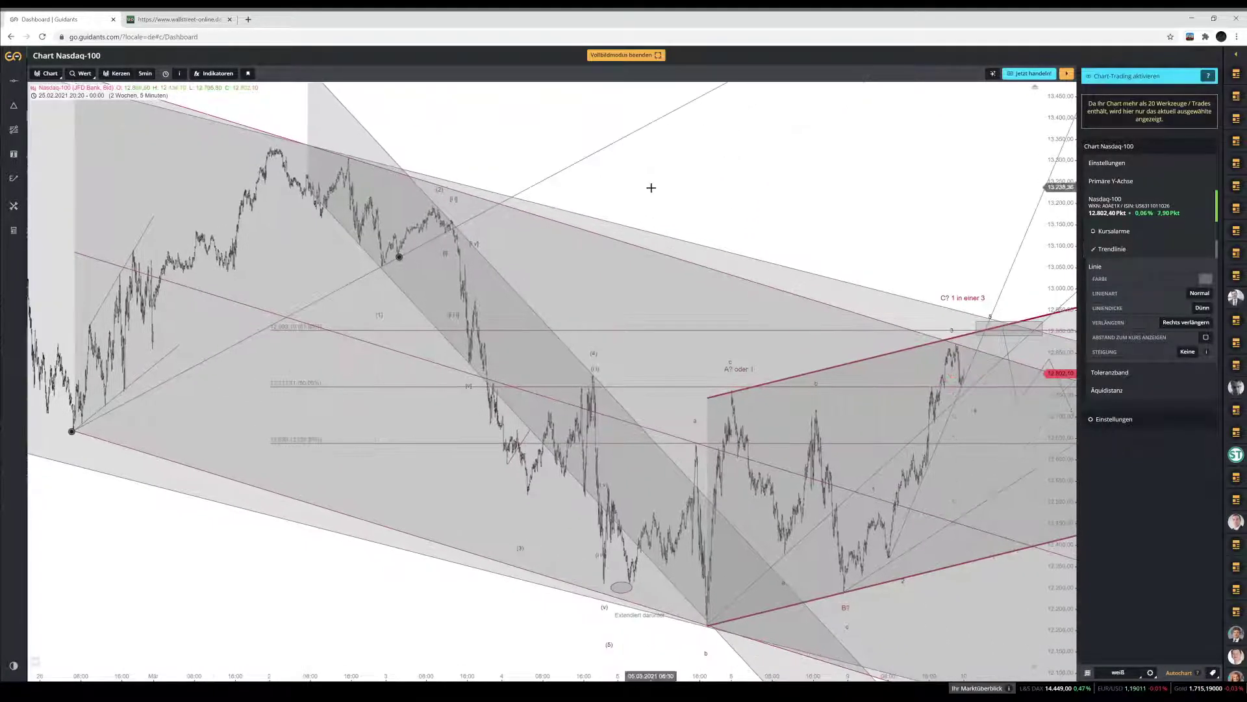
scroll(651, 189, "down", 3)
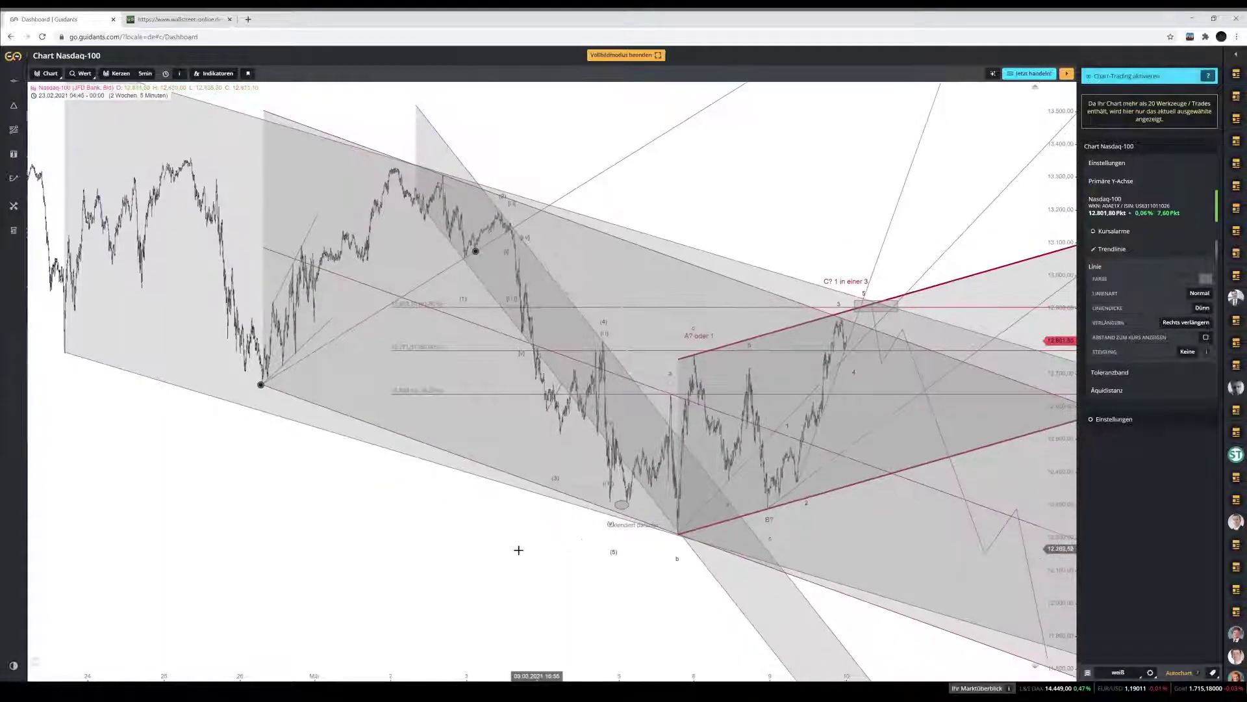
left_click_drag(663, 529, 537, 529)
scroll(1053, 455, "up", 1)
scroll(1053, 455, "up", 1)
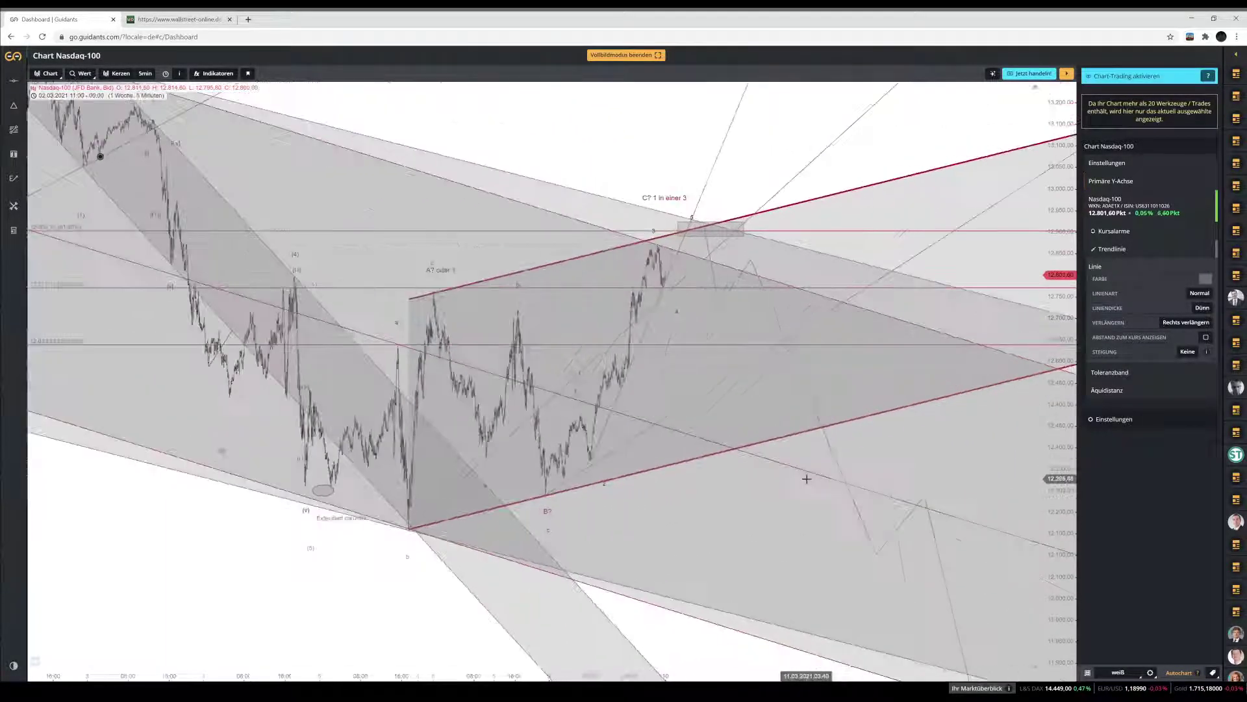
scroll(1053, 453, "up", 2)
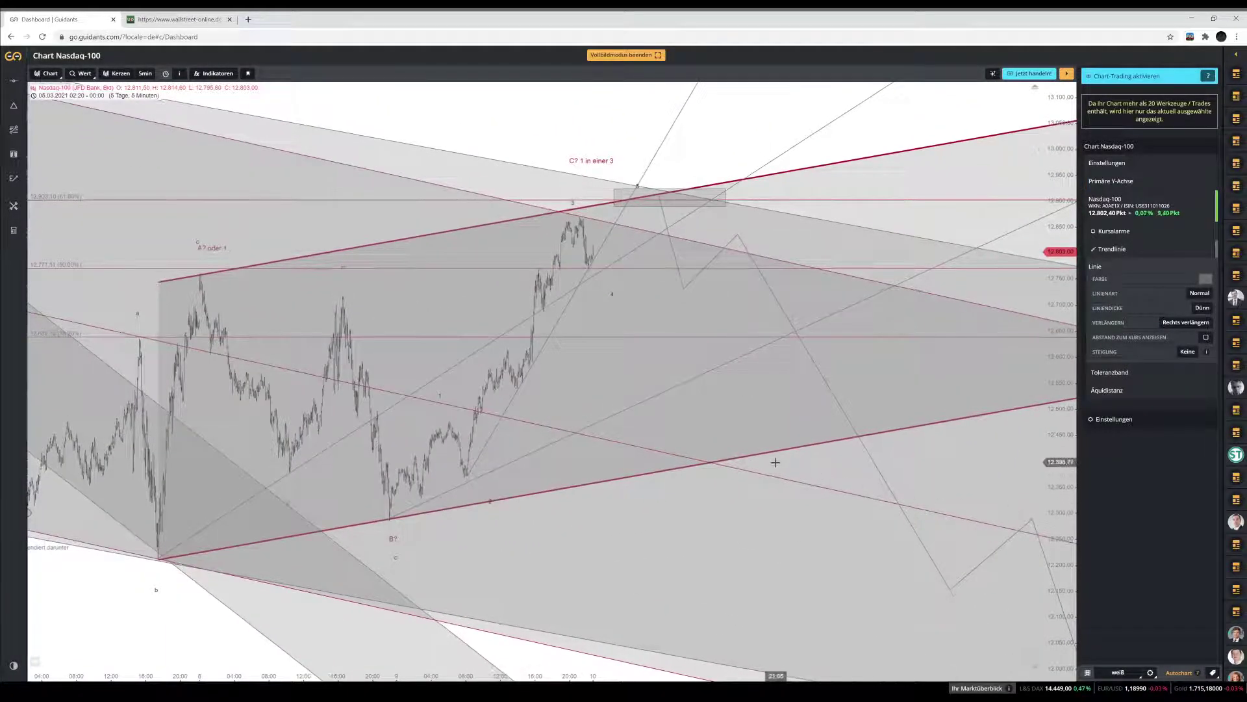
scroll(589, 494, "down", 1)
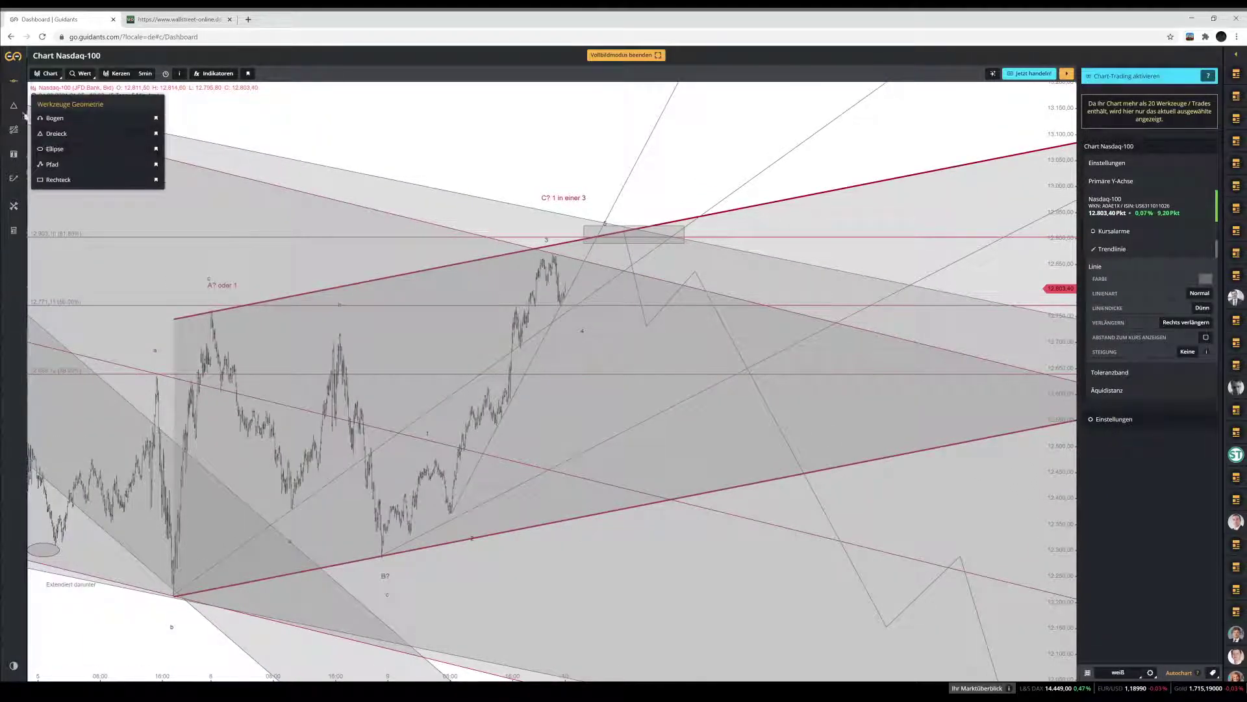
Draw a TrendLine rising from the B? low, then flatten its angle
mouse_move(14, 179)
left_click(50, 144)
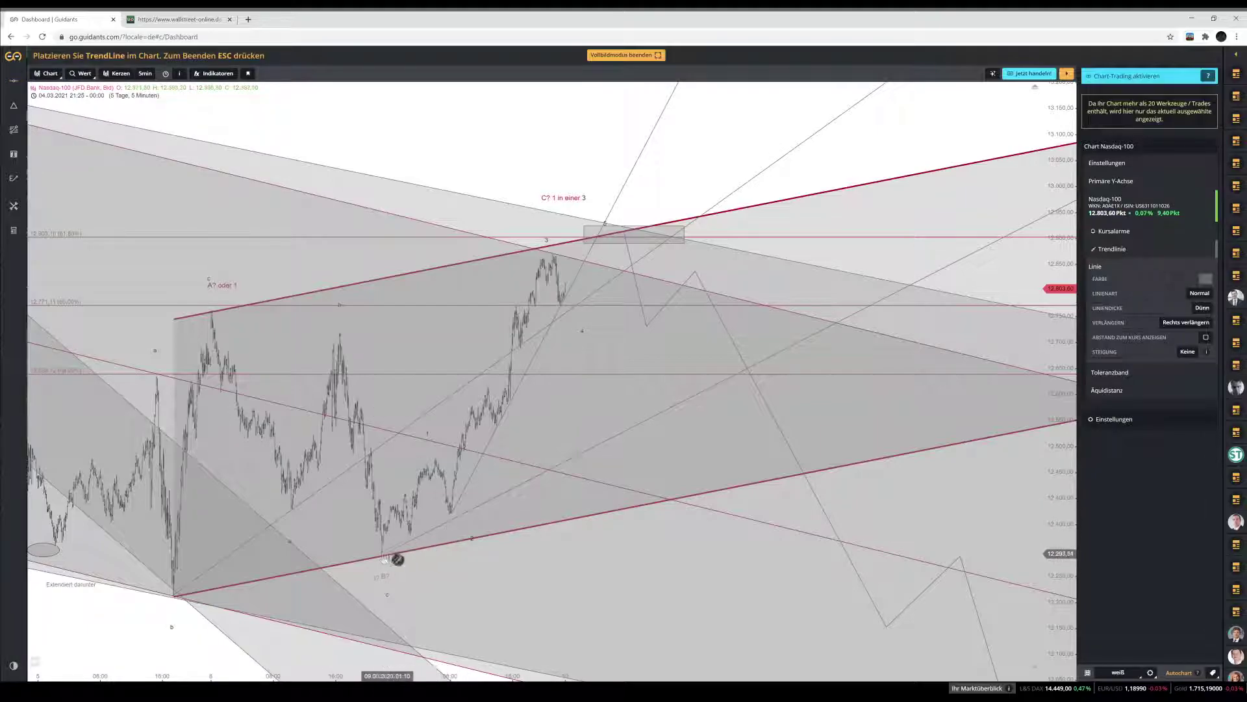
key("Escape")
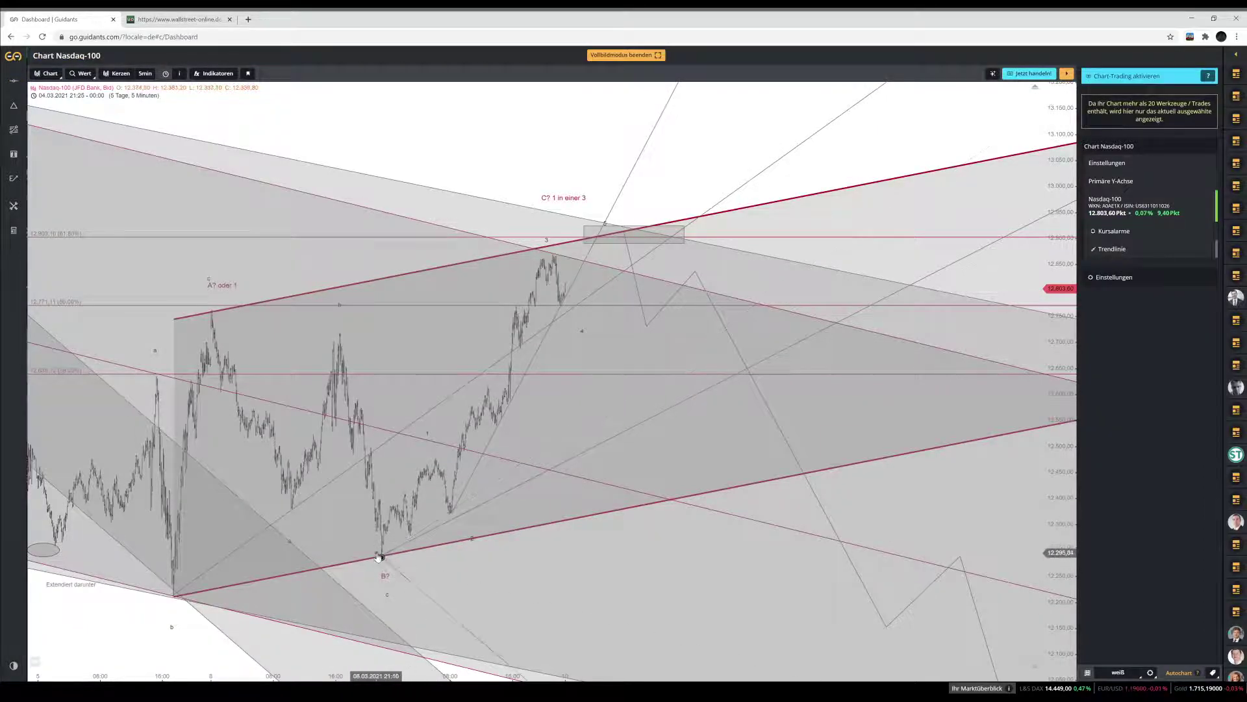
left_click(381, 556)
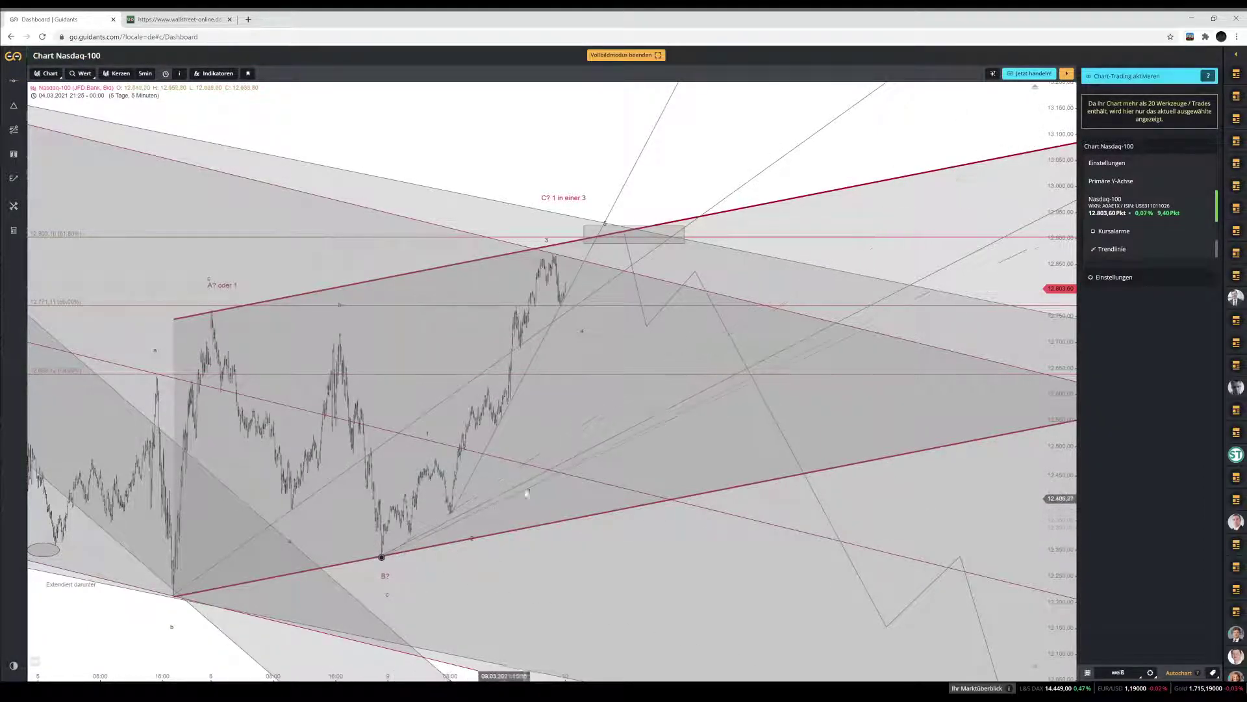
left_click(704, 280)
left_click_drag(383, 563, 380, 563)
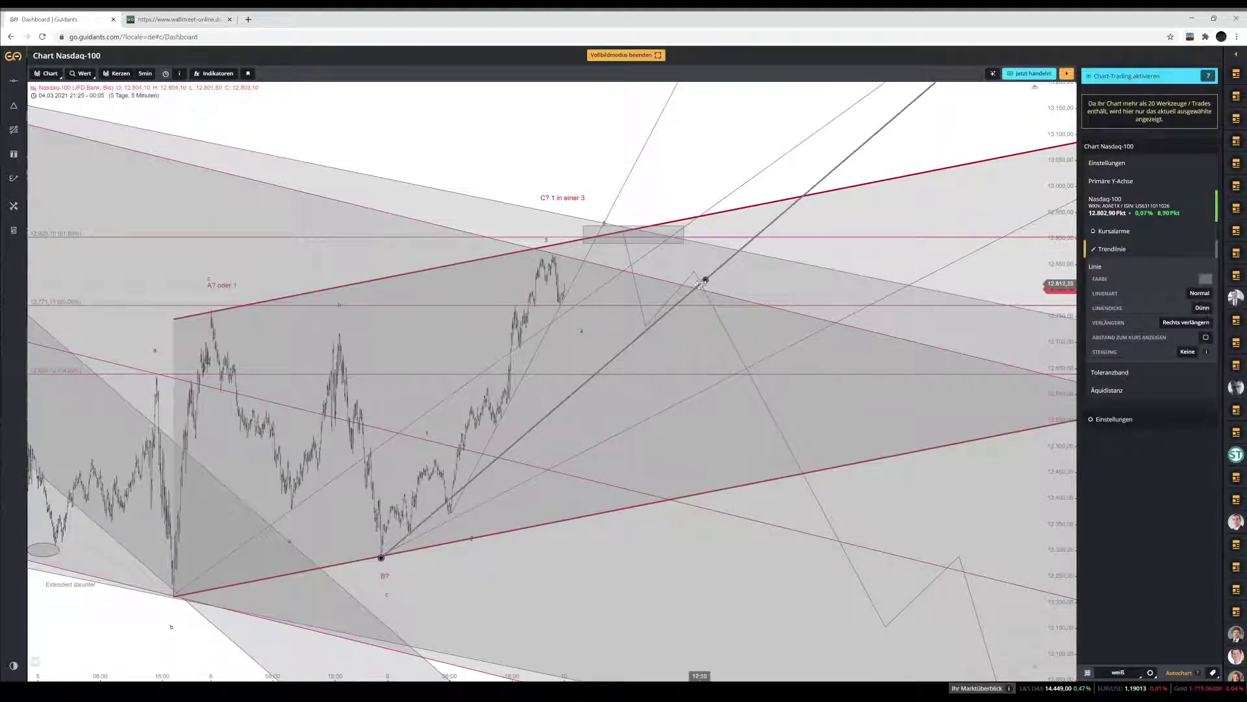
left_click_drag(704, 281, 743, 334)
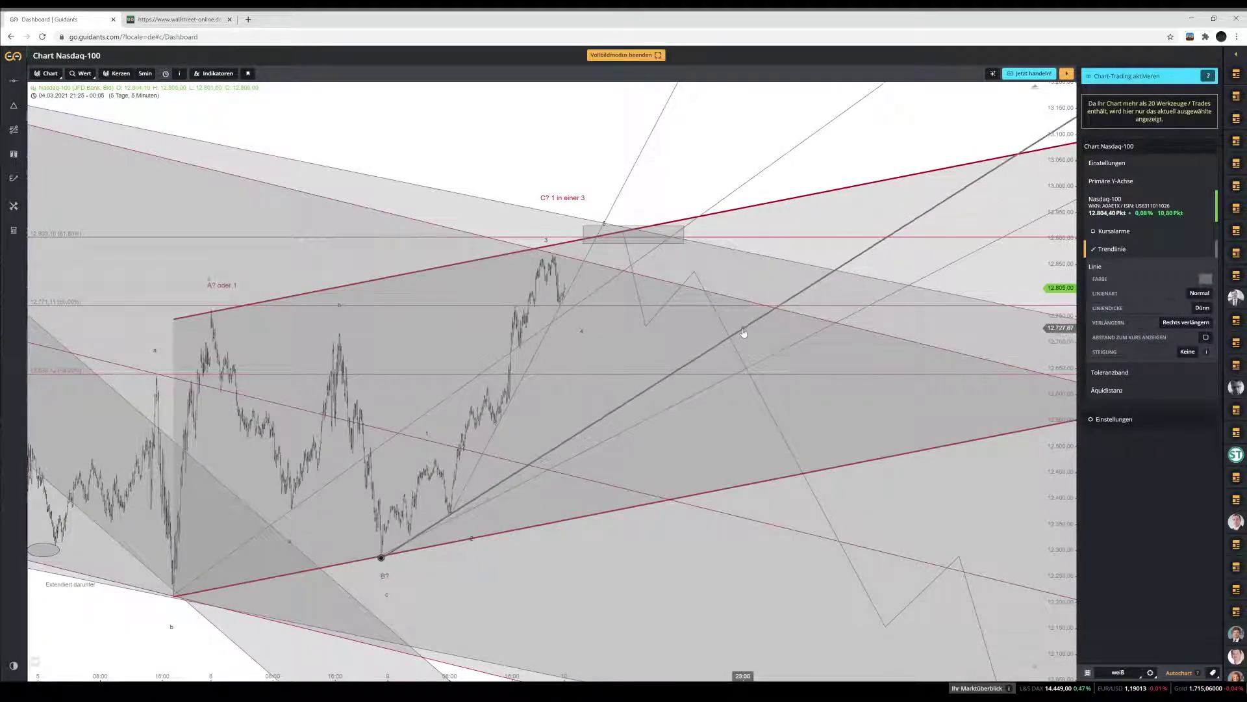
Move the projected path's first low and rebound peak lower and further right
left_click(645, 323)
left_click_drag(646, 323, 689, 368)
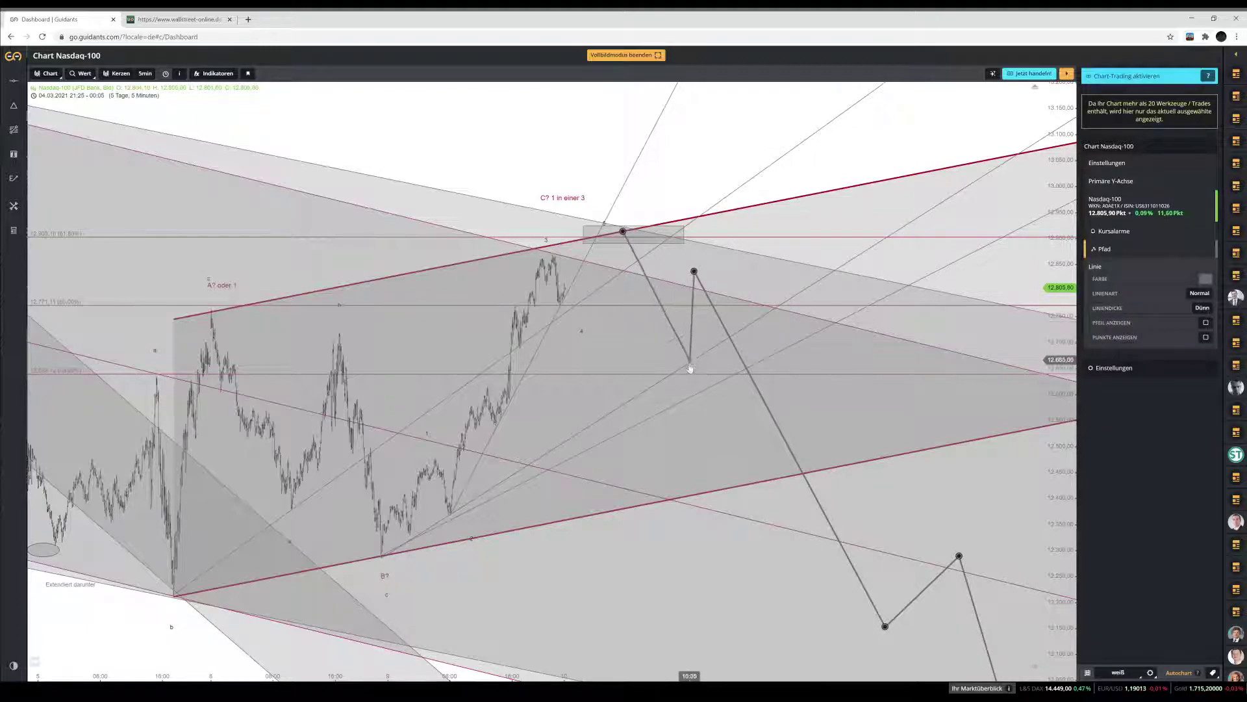
left_click_drag(694, 271, 713, 309)
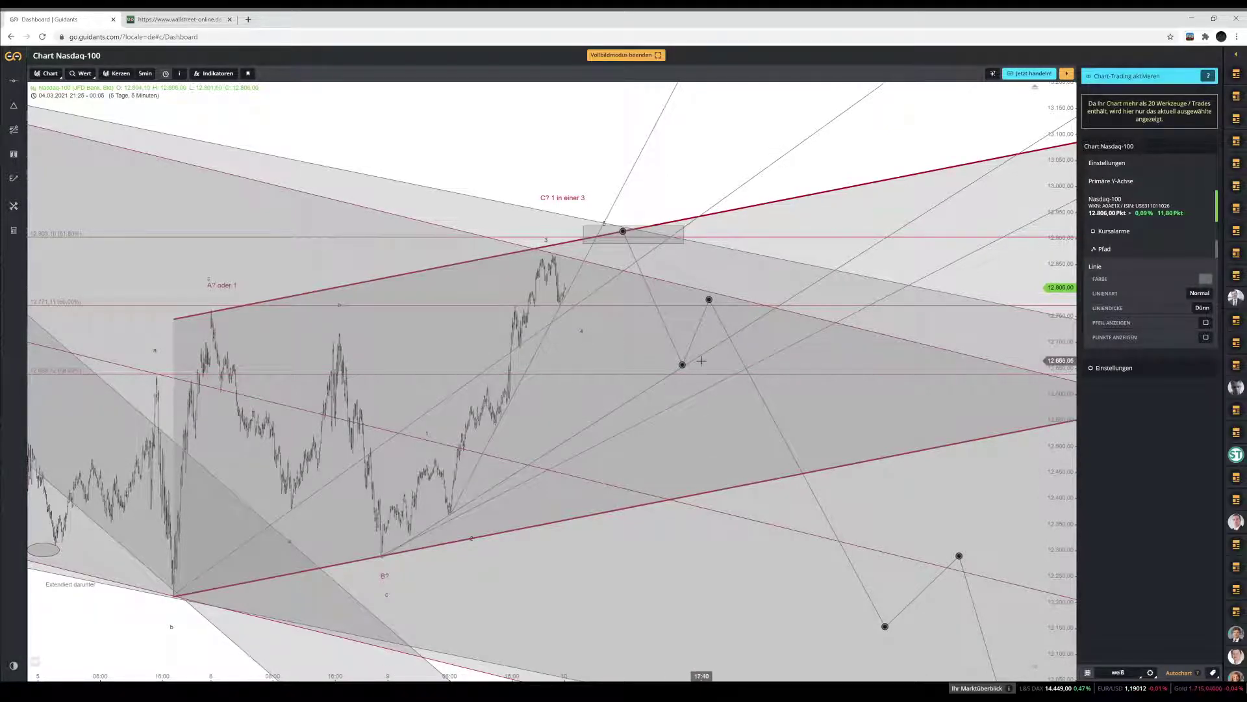
left_click_drag(523, 173, 903, 357)
left_click_drag(282, 380, 440, 361)
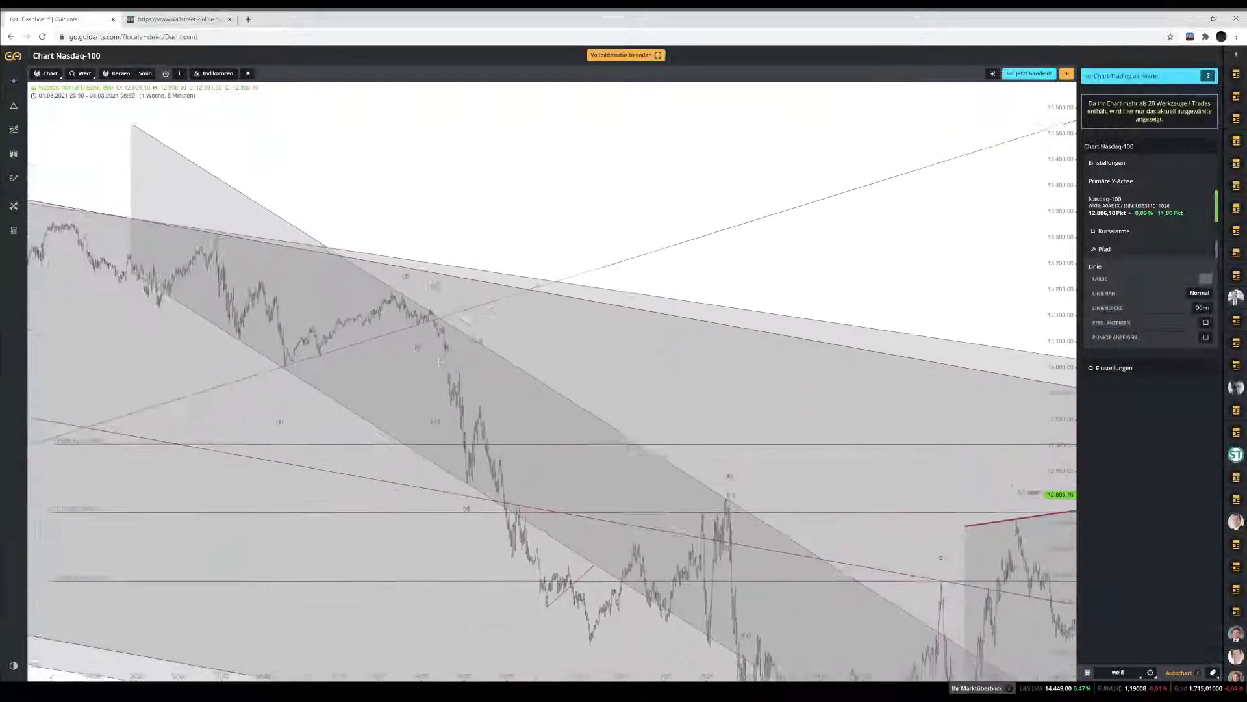
scroll(440, 361, "up", 1)
scroll(508, 341, "up", 2)
scroll(570, 368, "up", 1)
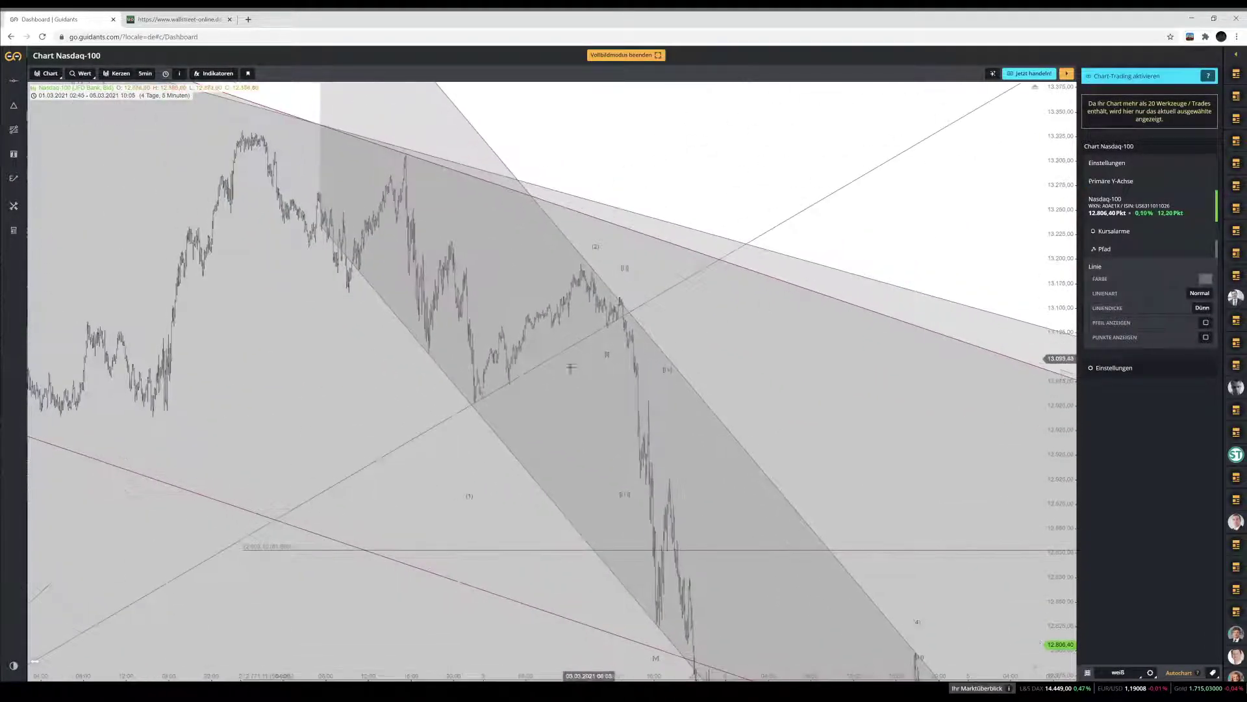
scroll(570, 367, "up", 1)
scroll(525, 396, "down", 2)
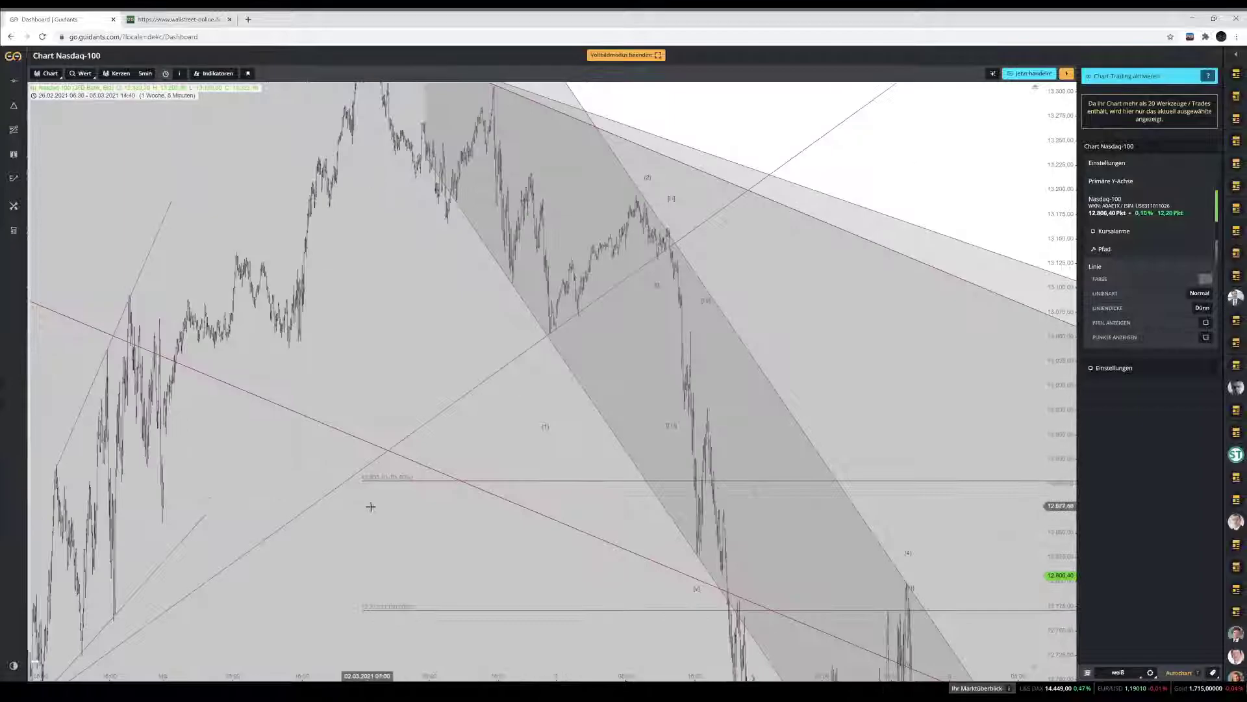
scroll(370, 506, "up", 1)
scroll(435, 433, "up", 2)
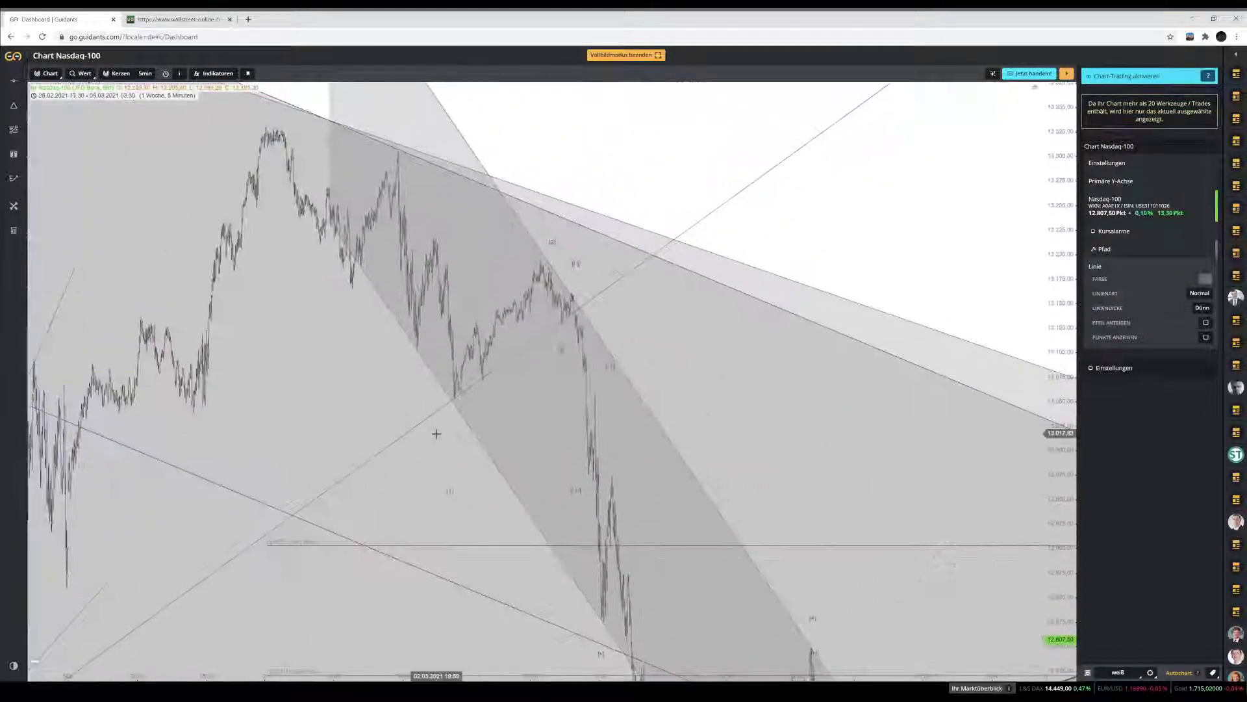
scroll(435, 433, "up", 2)
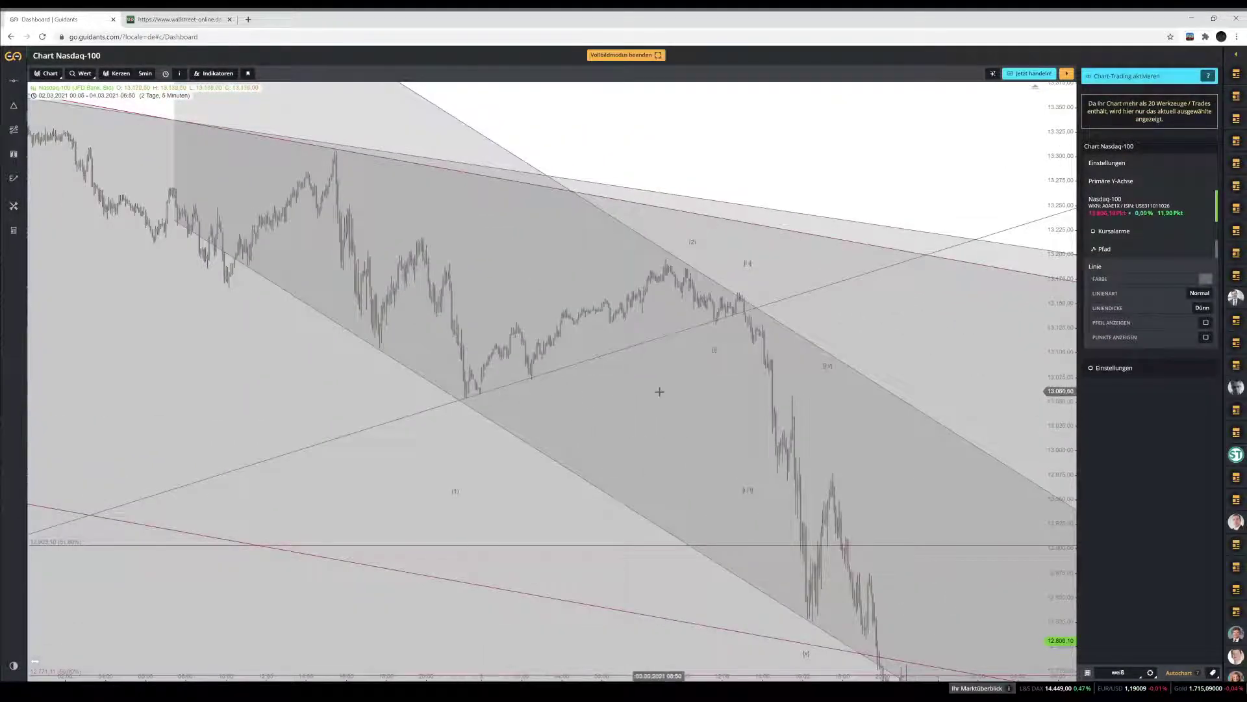
left_click_drag(658, 391, 643, 345)
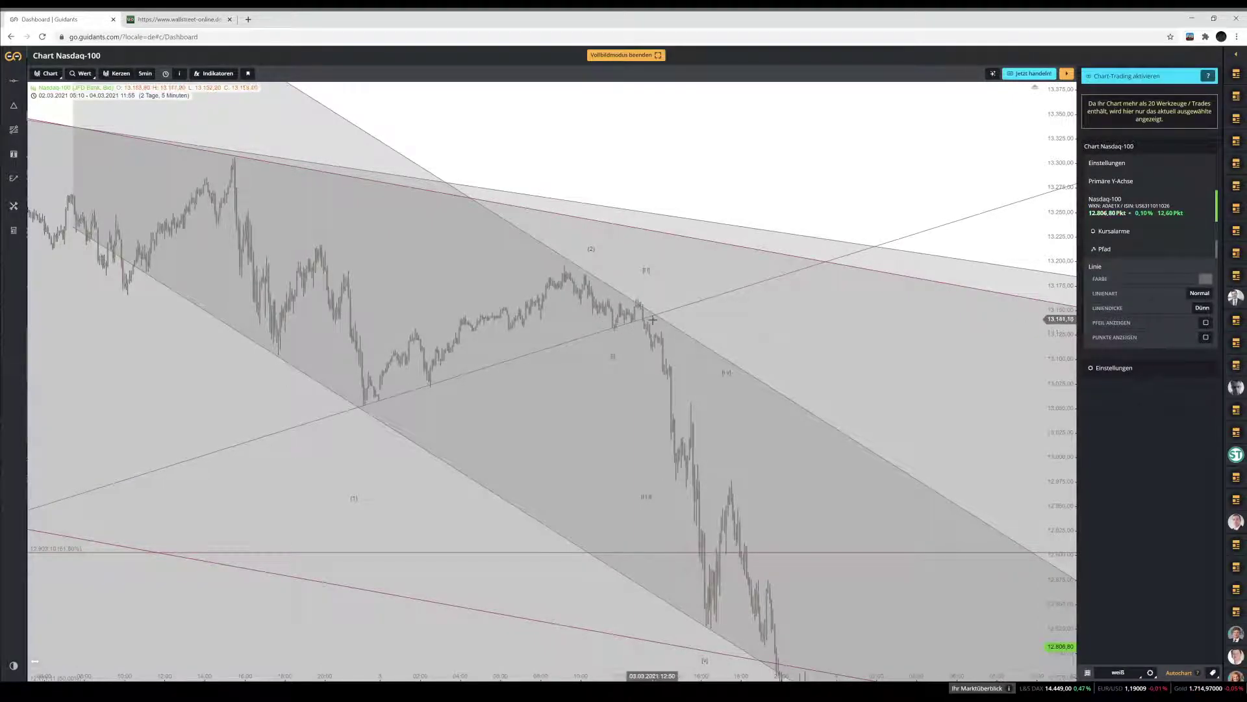
scroll(754, 304, "down", 2)
scroll(754, 305, "down", 1)
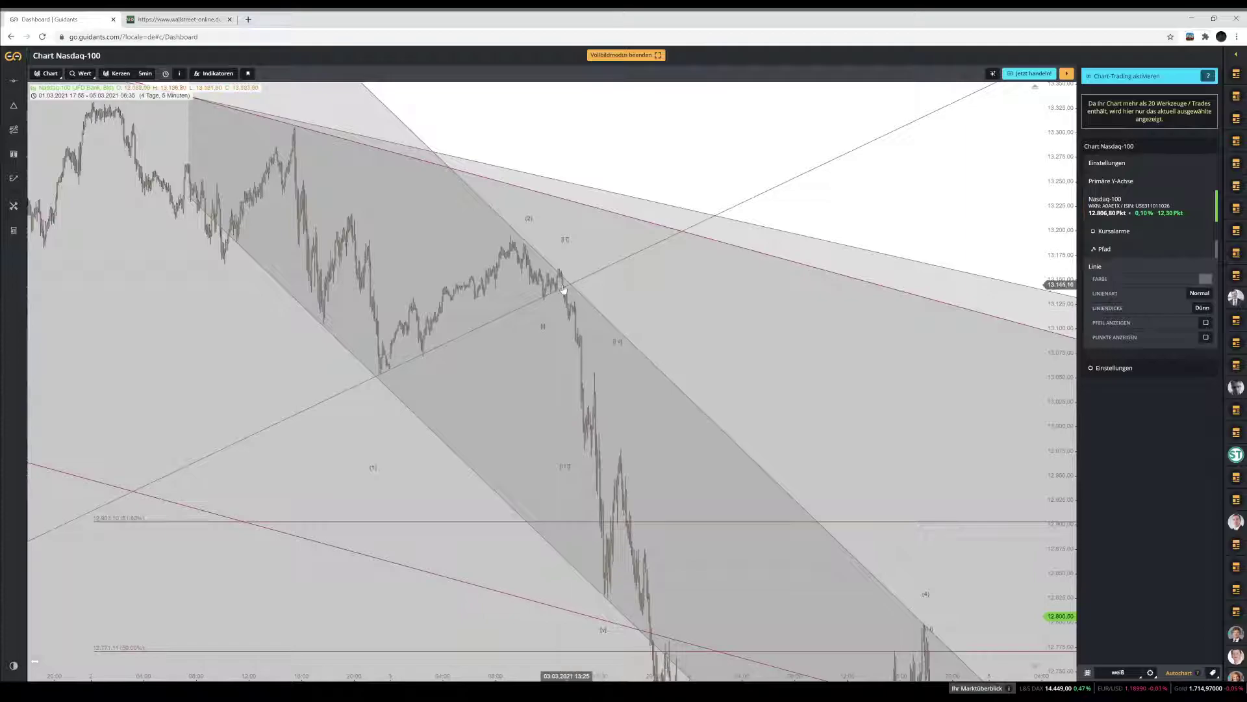
scroll(944, 575, "down", 1)
scroll(1016, 460, "down", 1)
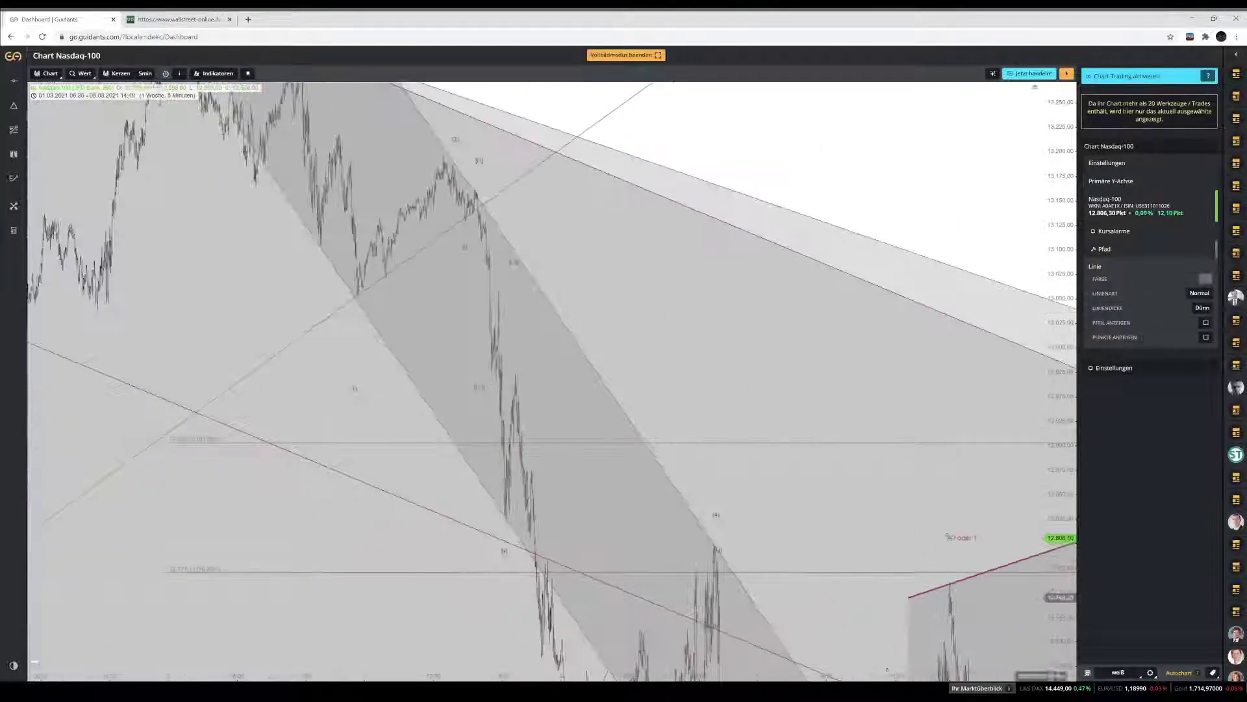
scroll(1015, 462, "down", 1)
scroll(1016, 461, "up", 1)
scroll(916, 429, "up", 1)
scroll(809, 389, "up", 1)
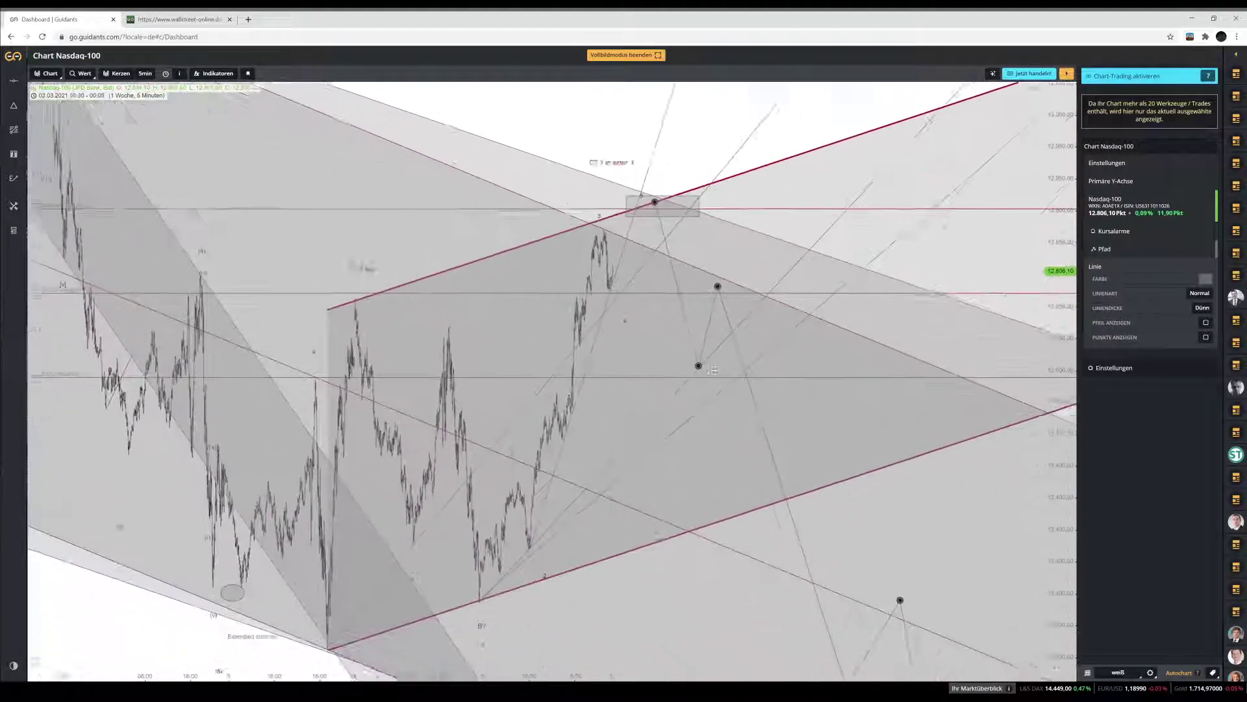
scroll(707, 355, "up", 1)
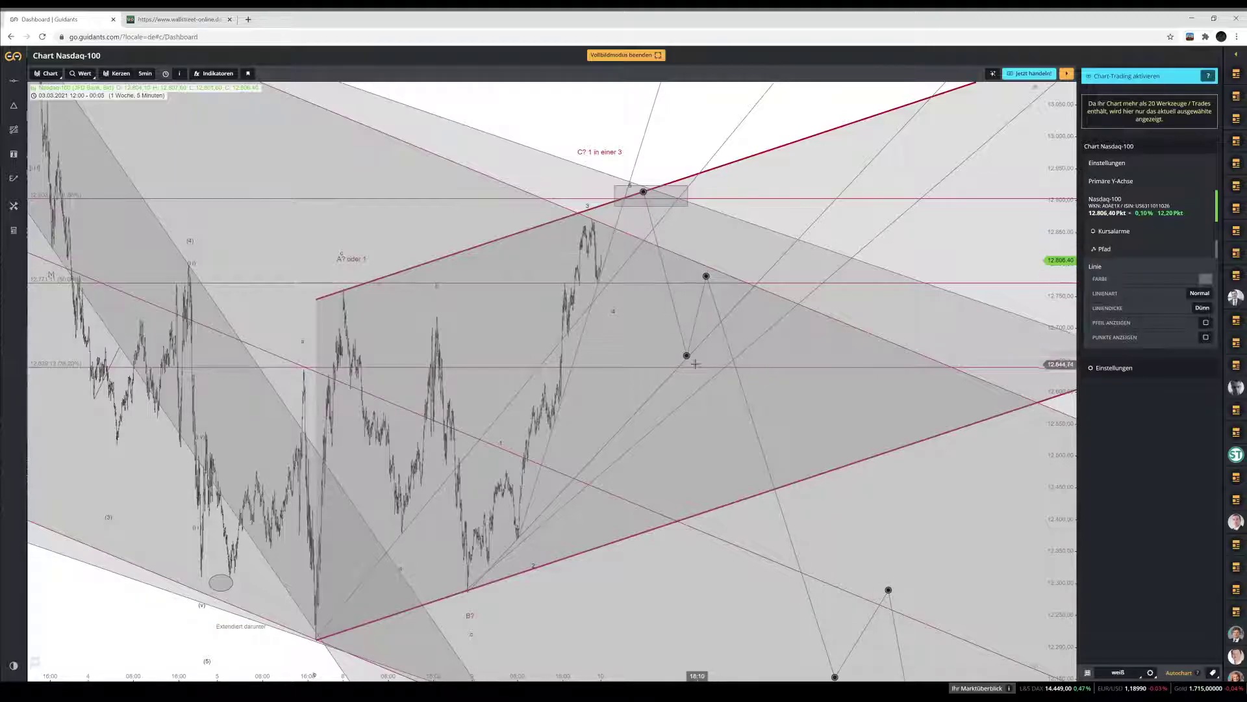
left_click_drag(619, 359, 1026, 505)
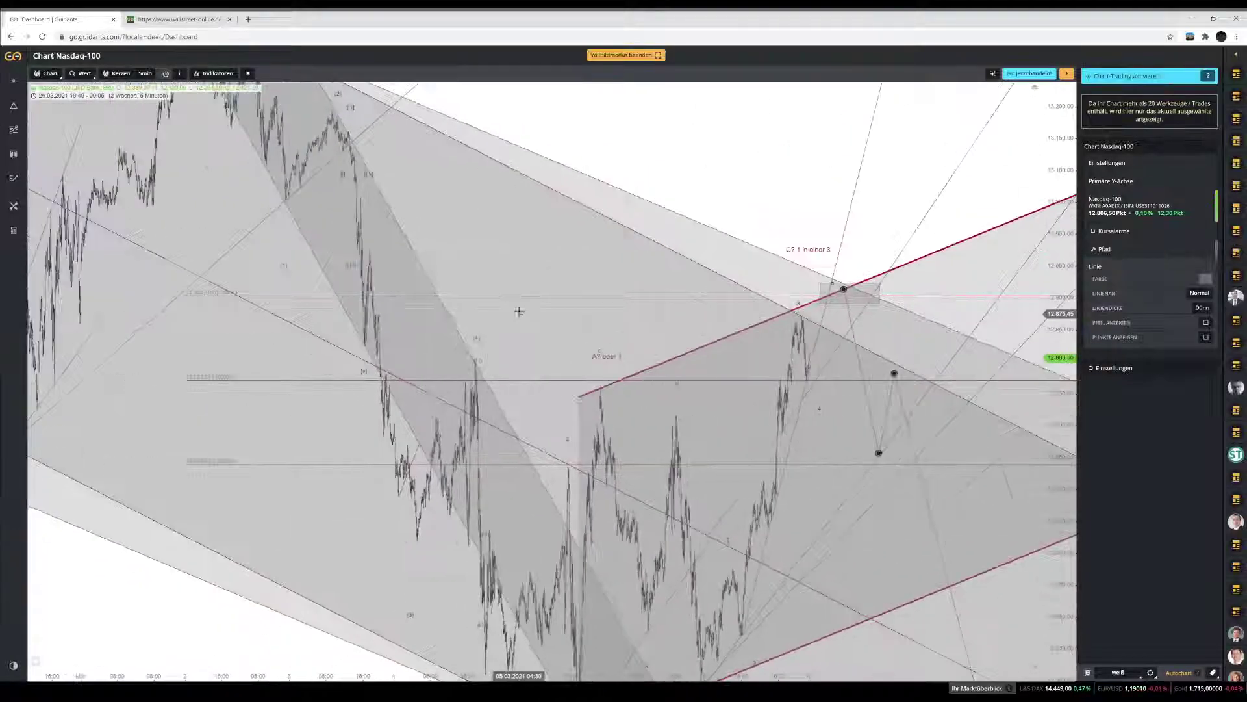
left_click_drag(370, 224, 388, 226)
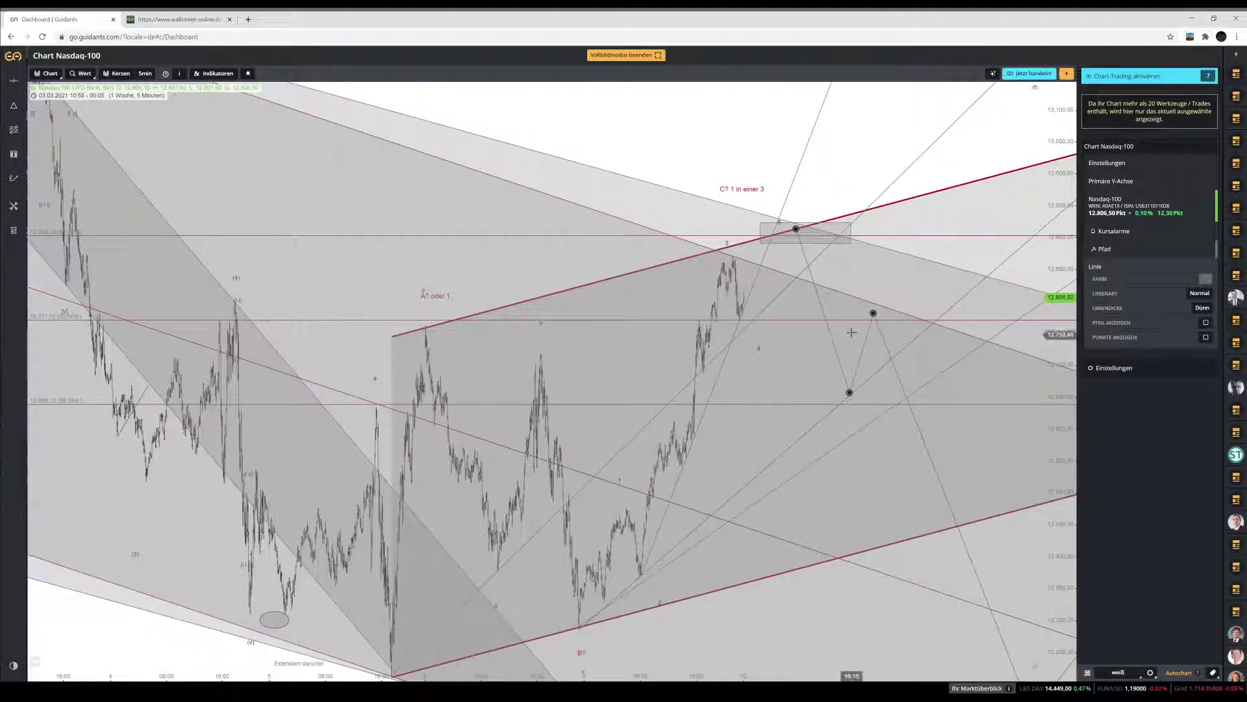
scroll(880, 316, "up", 1)
scroll(601, 426, "up", 1)
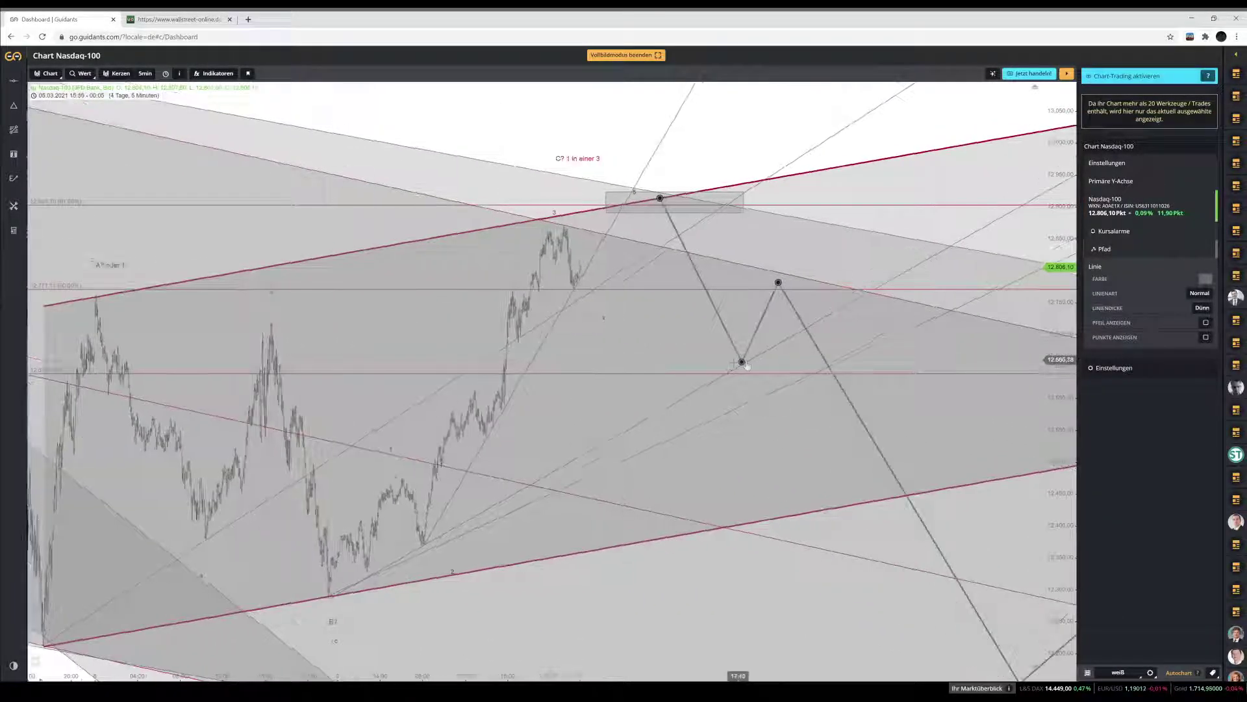
scroll(624, 436, "down", 1)
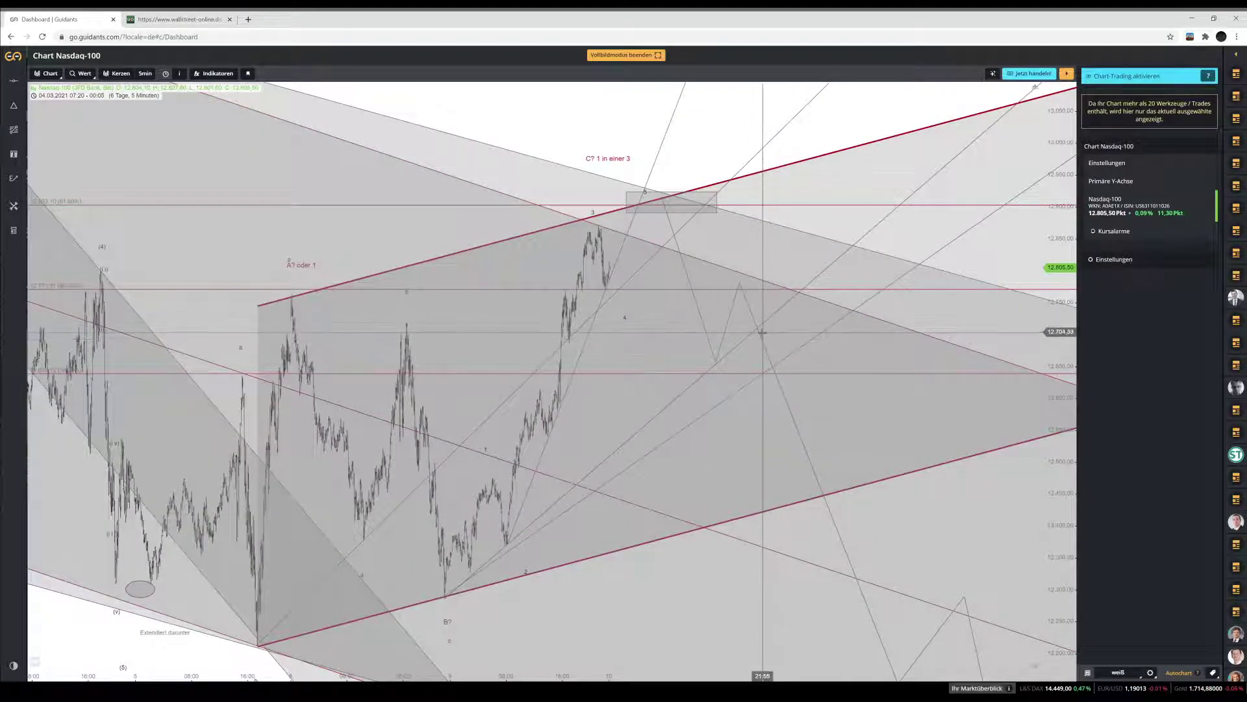
scroll(754, 335, "down", 1)
left_click_drag(699, 527, 701, 500)
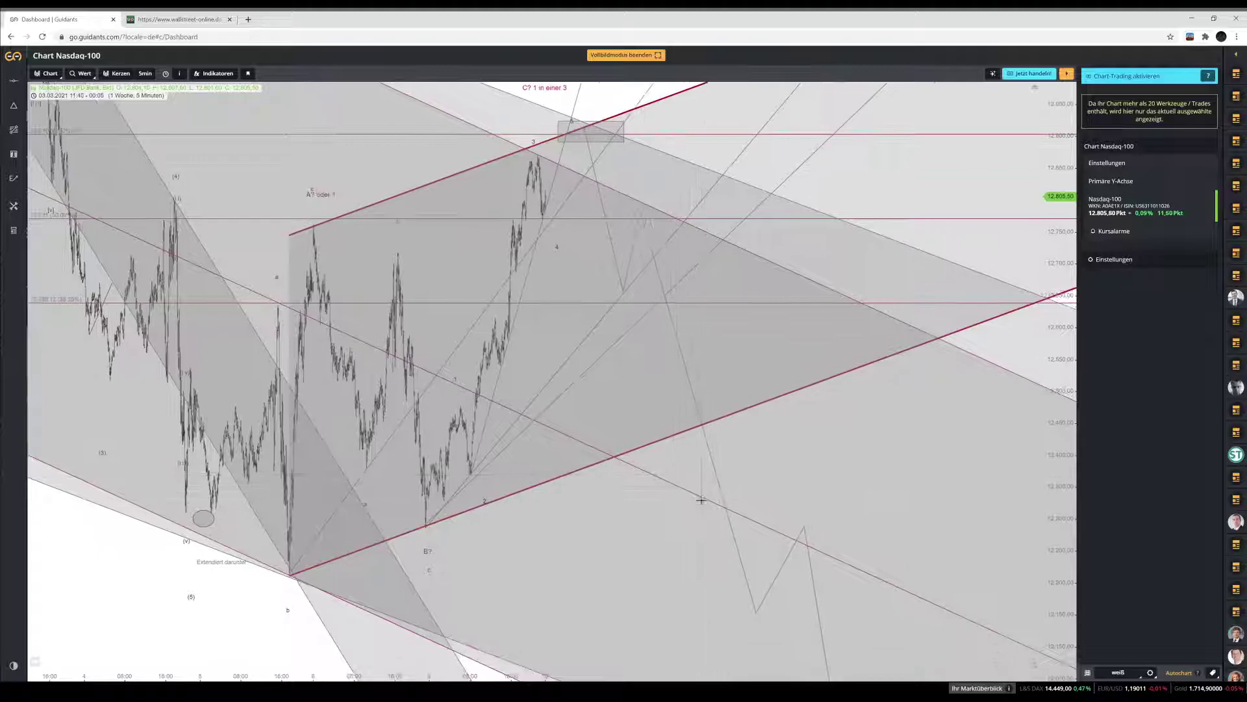
scroll(665, 458, "up", 1)
scroll(665, 459, "up", 1)
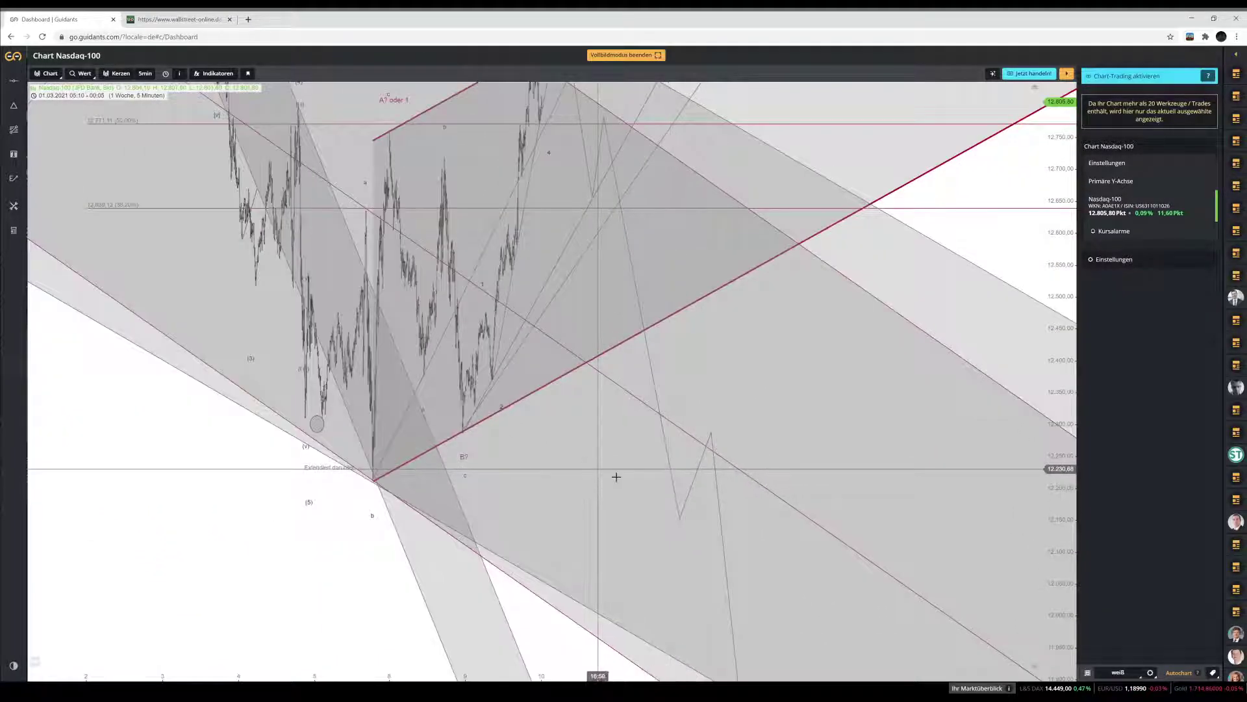
scroll(614, 477, "up", 2)
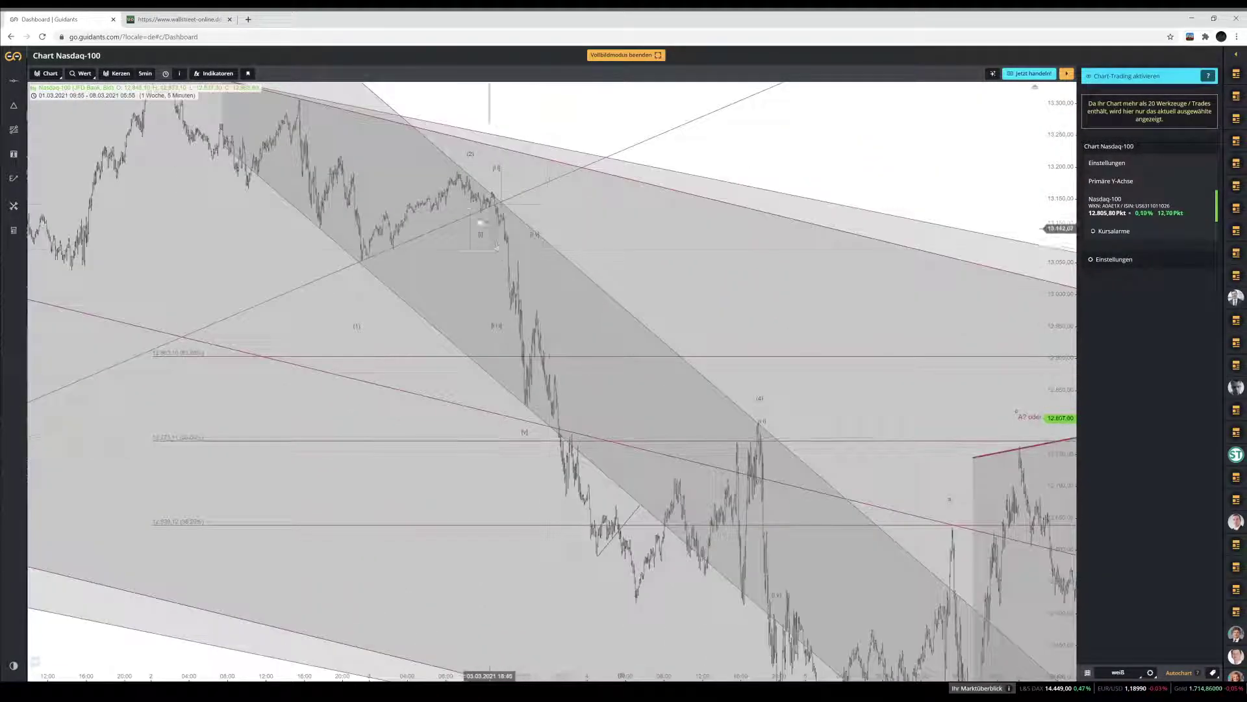
scroll(517, 371, "up", 1)
scroll(492, 304, "up", 1)
scroll(492, 304, "down", 1)
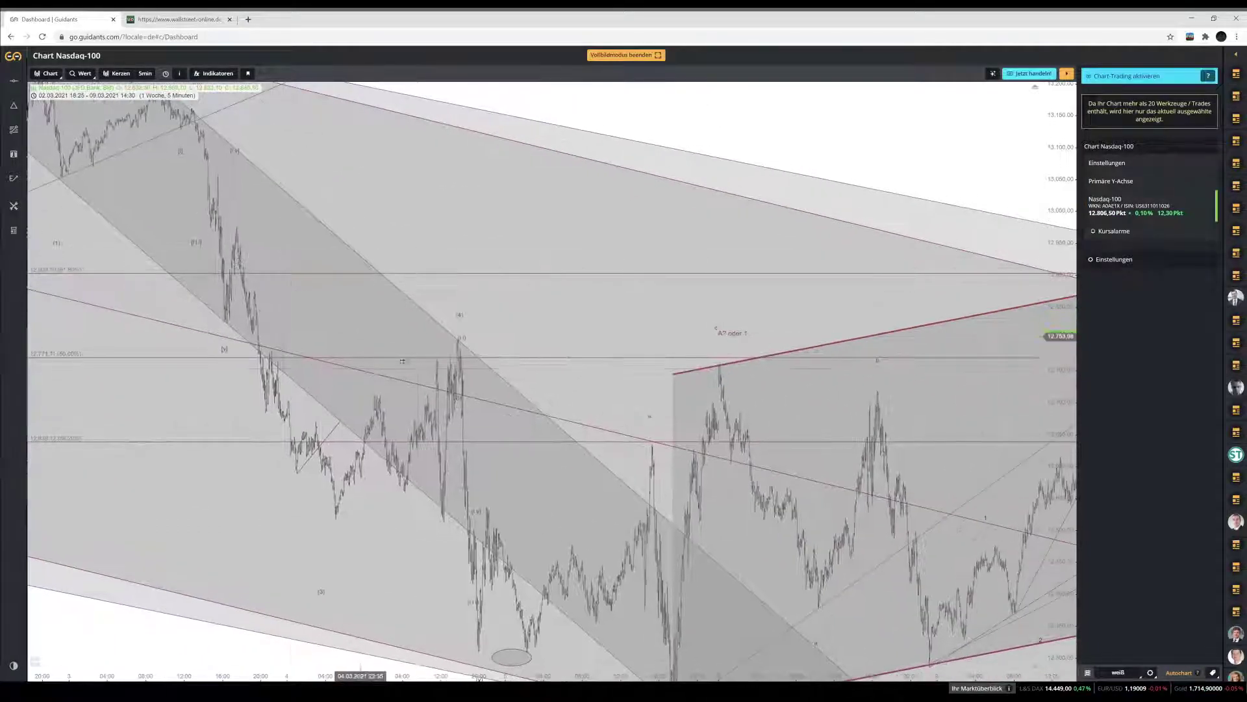
scroll(493, 304, "down", 1)
scroll(857, 517, "down", 1)
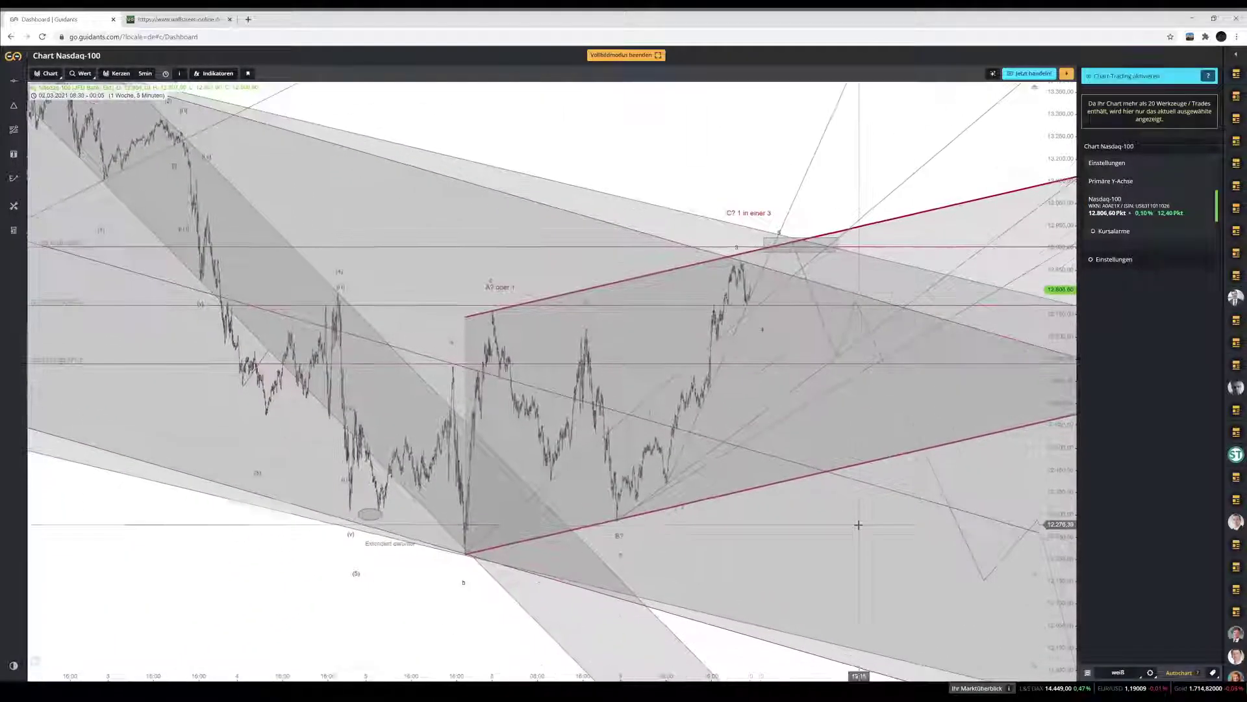
scroll(628, 514, "down", 1)
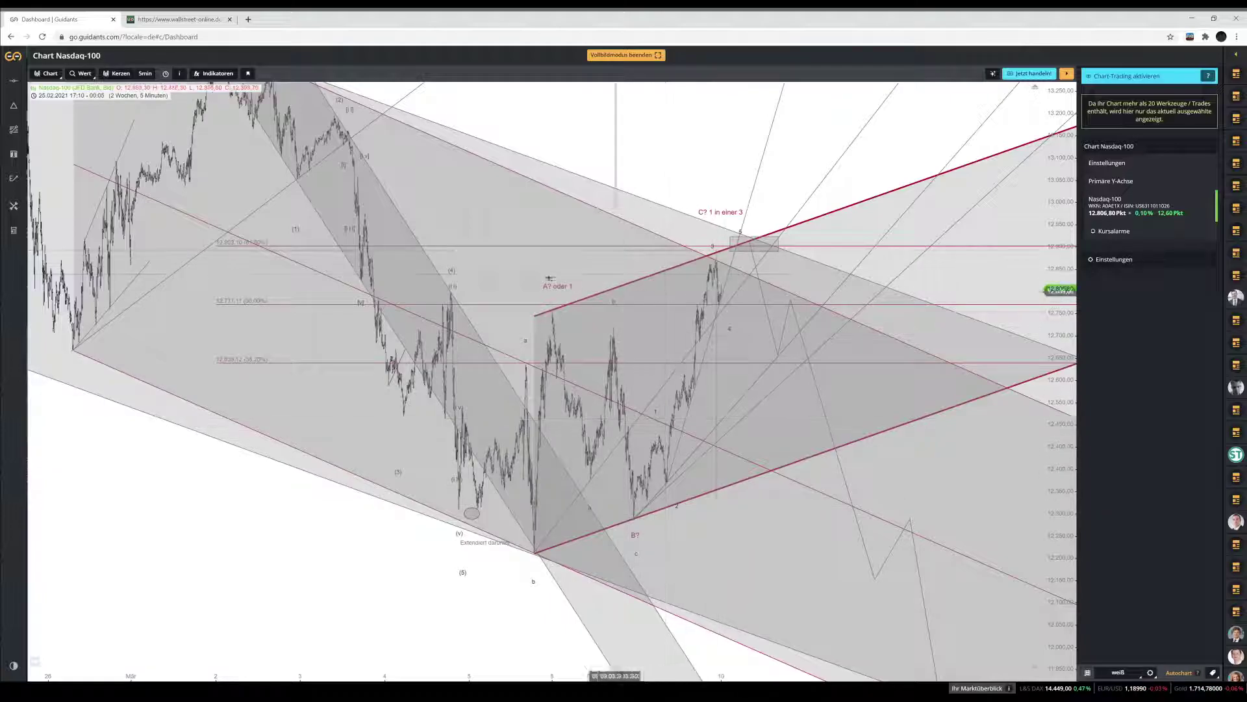
left_click_drag(371, 507, 290, 512)
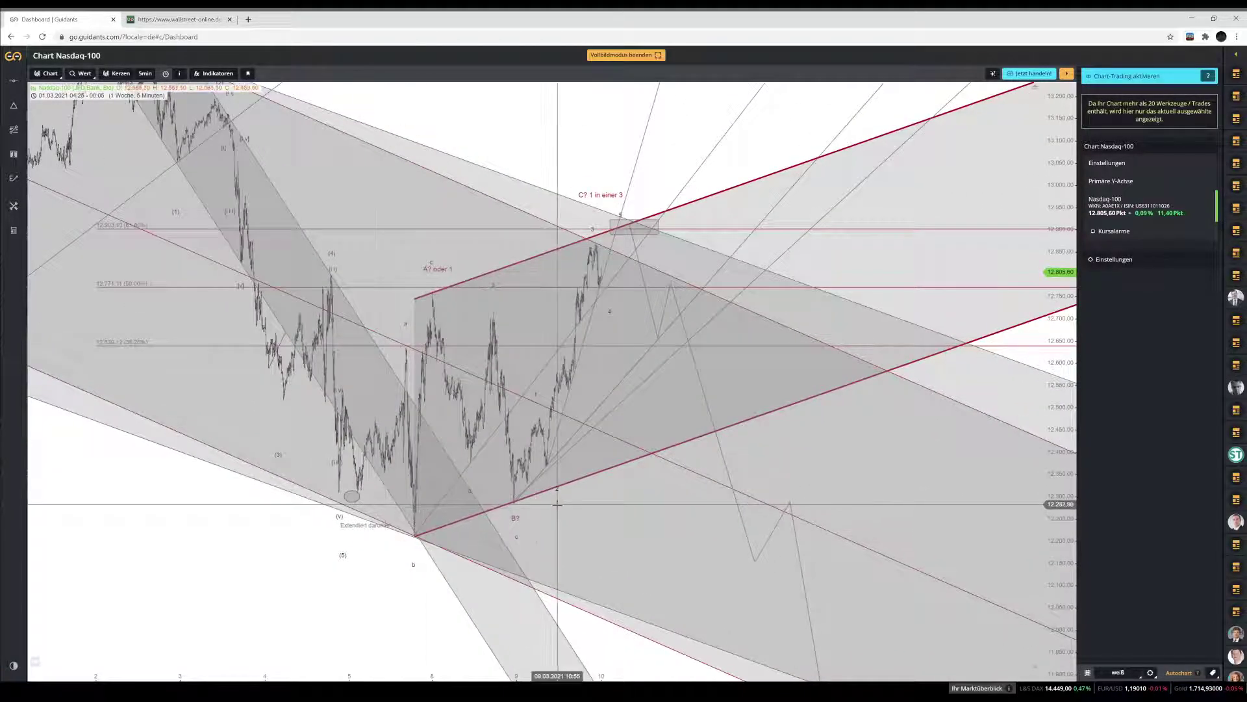
scroll(291, 511, "up", 1)
scroll(298, 549, "up", 1)
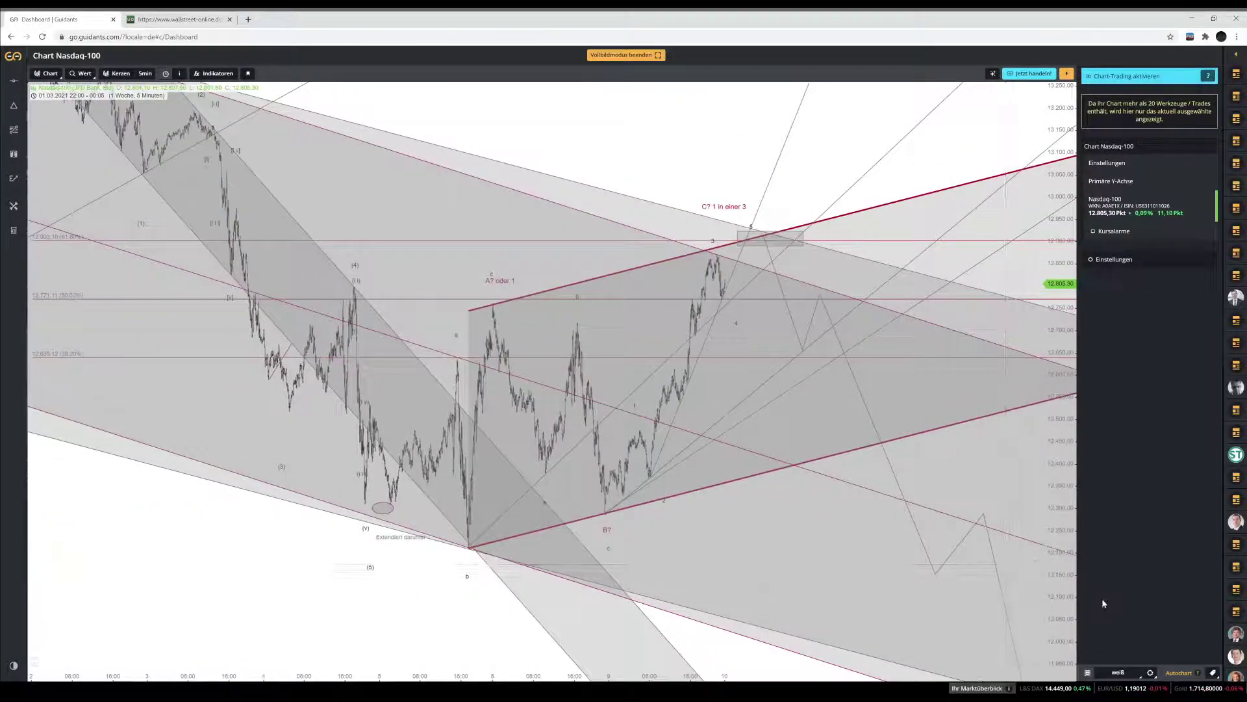
scroll(804, 568, "down", 1)
scroll(795, 566, "down", 1)
scroll(788, 563, "down", 1)
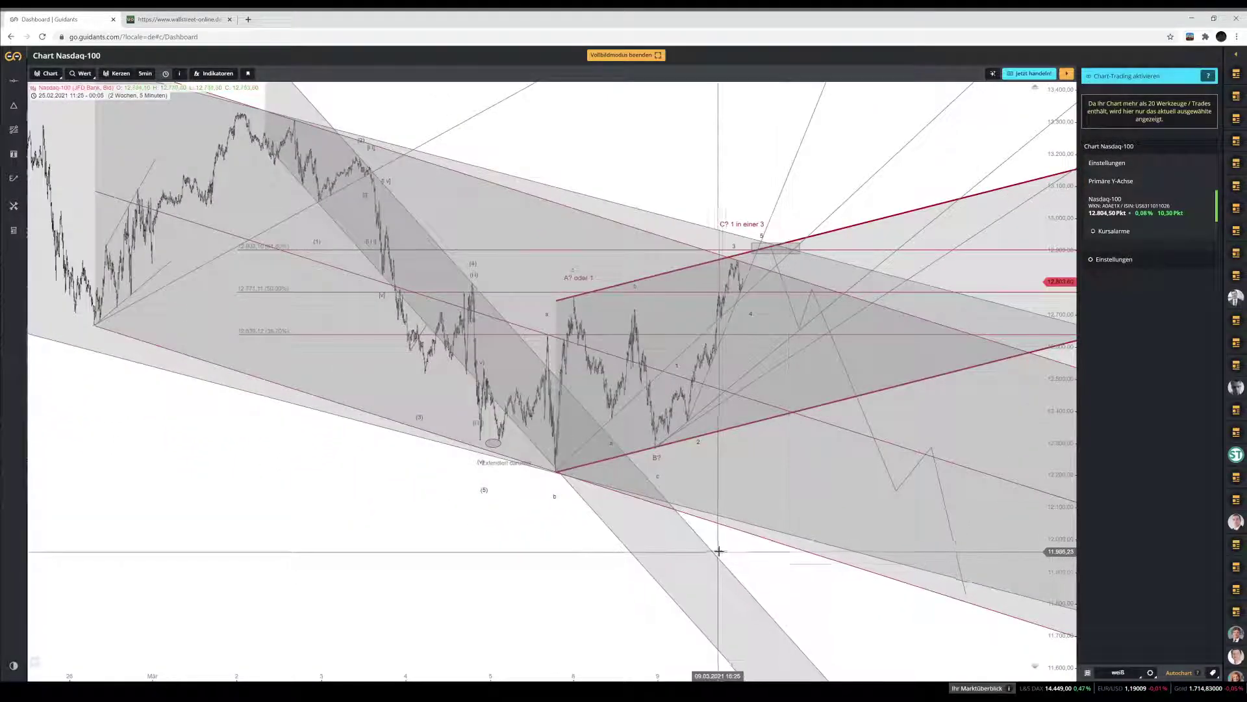
left_click_drag(577, 575, 592, 596)
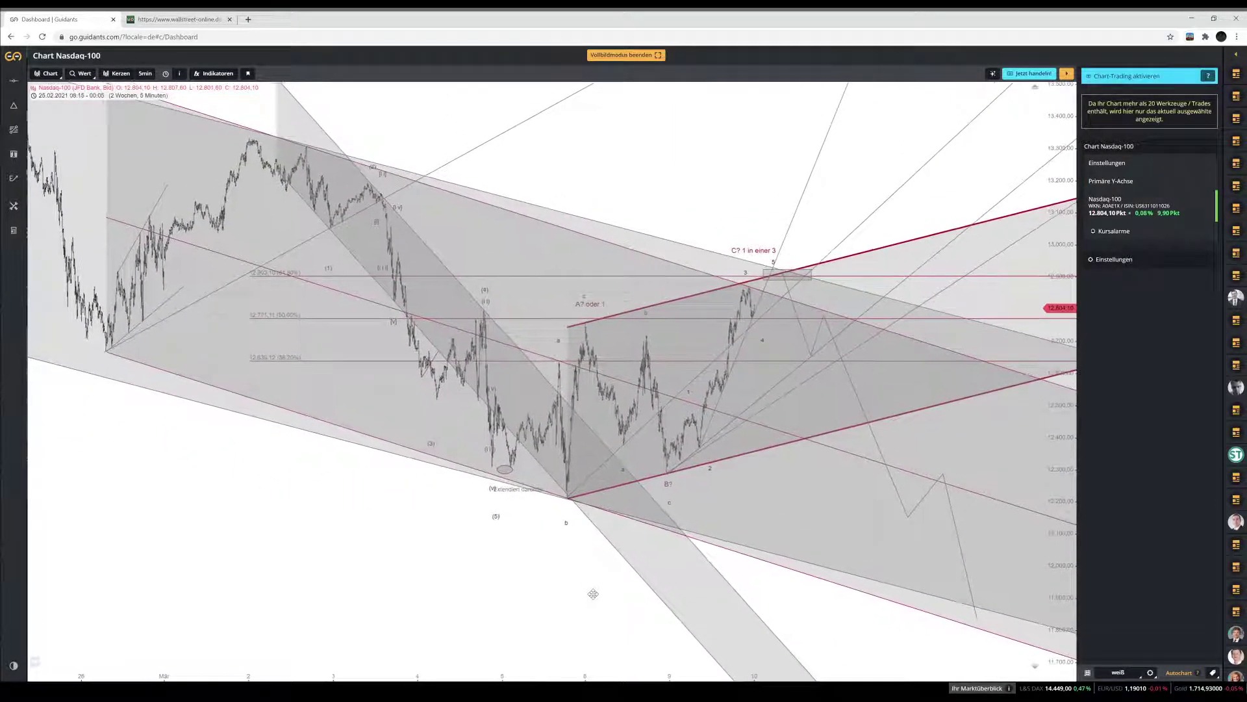
left_click_drag(500, 543, 504, 545)
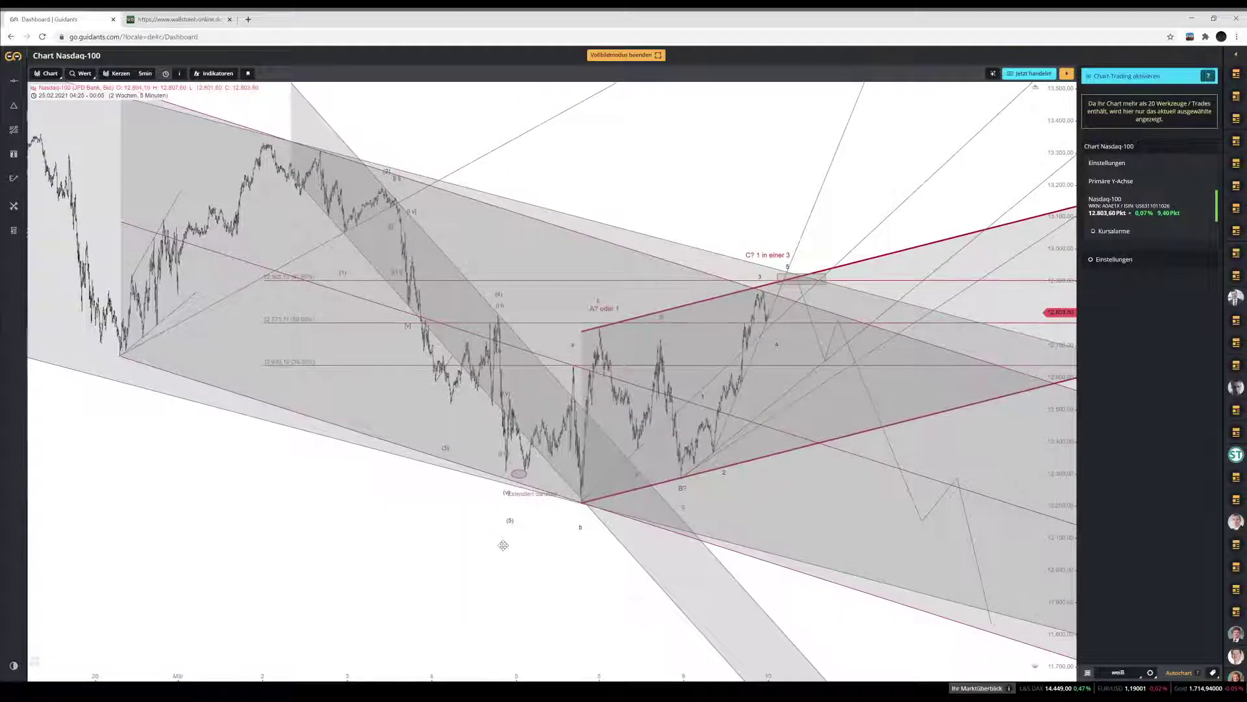